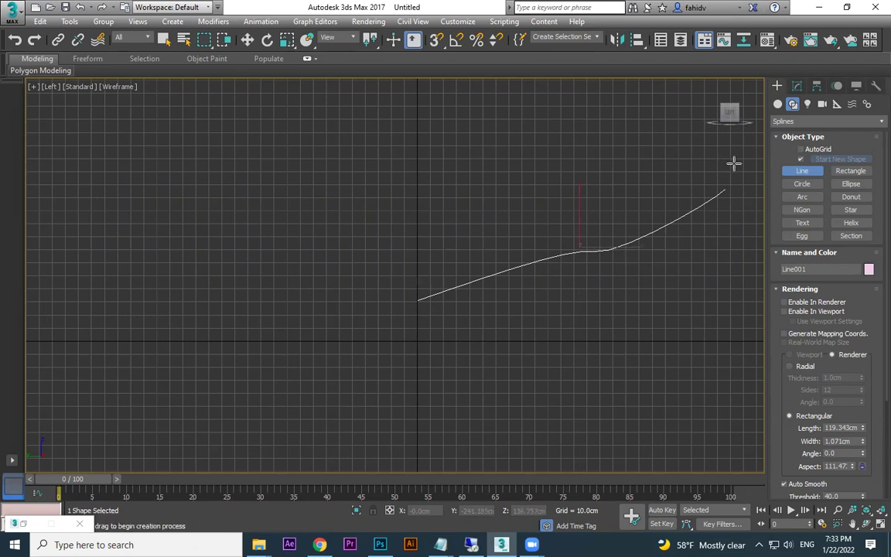
In the Perspective view, animate the whole line with Auto Key by moving it at about frame 47, and return to frame 0.
key(p)
alt+middle_drag(514, 164, 640, 261)
key(w)
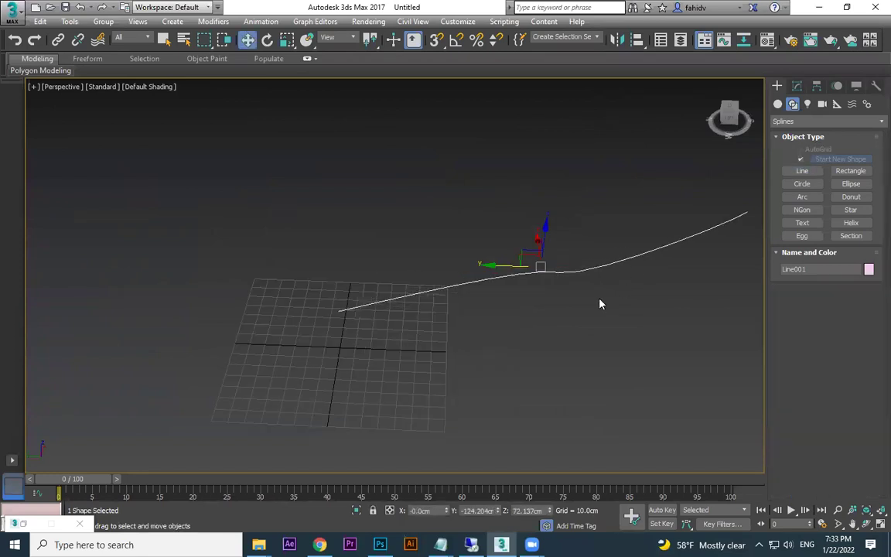
alt+middle_drag(572, 216, 344, 338)
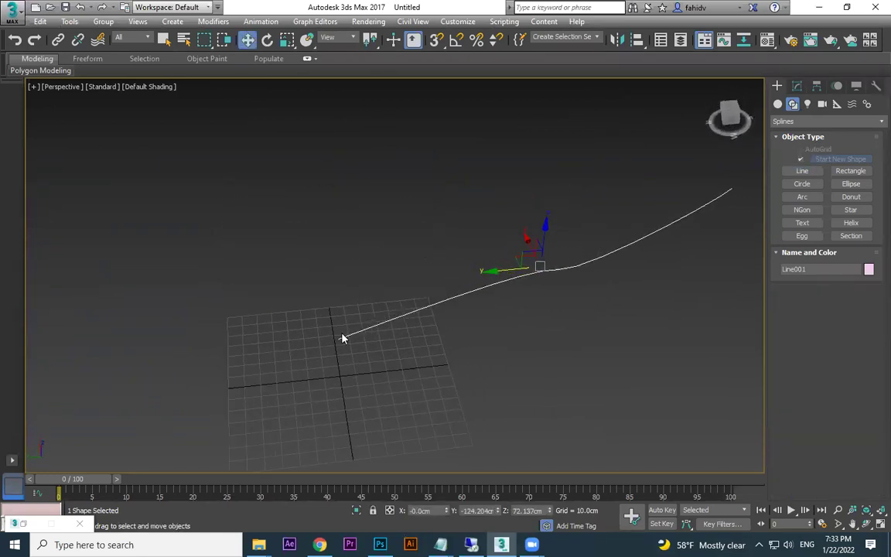
click(659, 510)
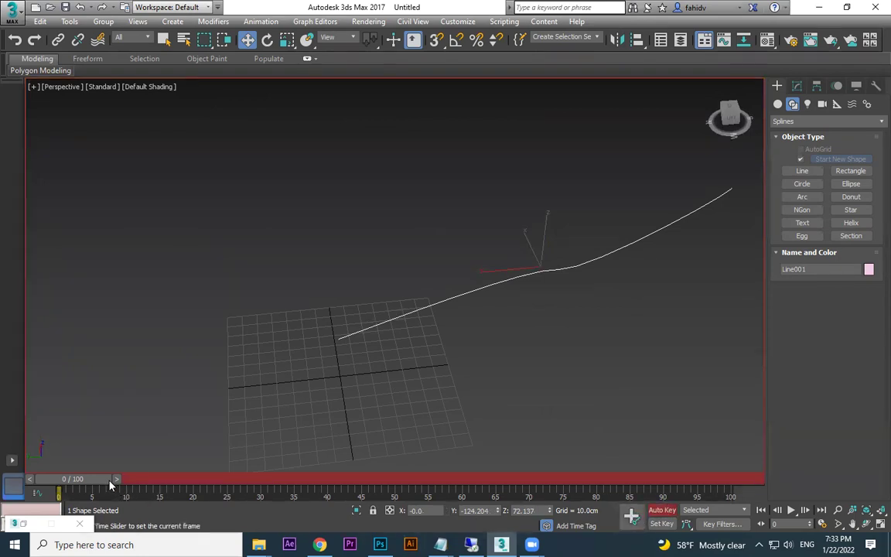
drag(110, 479, 402, 479)
drag(525, 248, 488, 225)
drag(335, 273, 143, 275)
drag(363, 481, 51, 451)
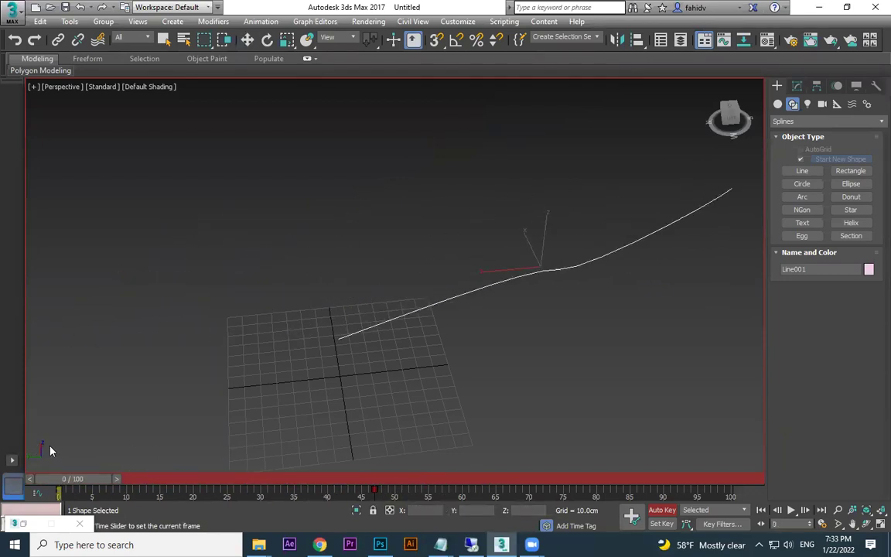
With Auto Key still on, animate the line's middle vertex by moving it at three successive frames, and return to frame 0.
key(w)
click(797, 86)
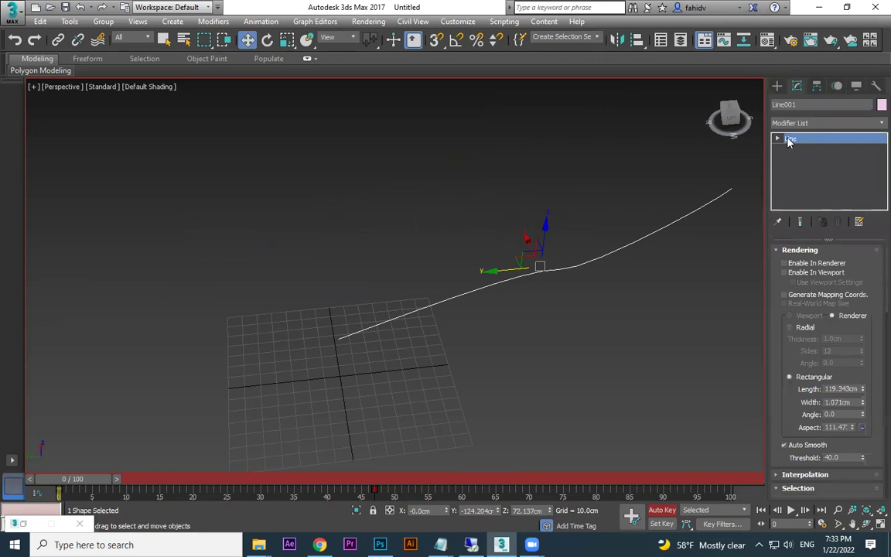
click(800, 149)
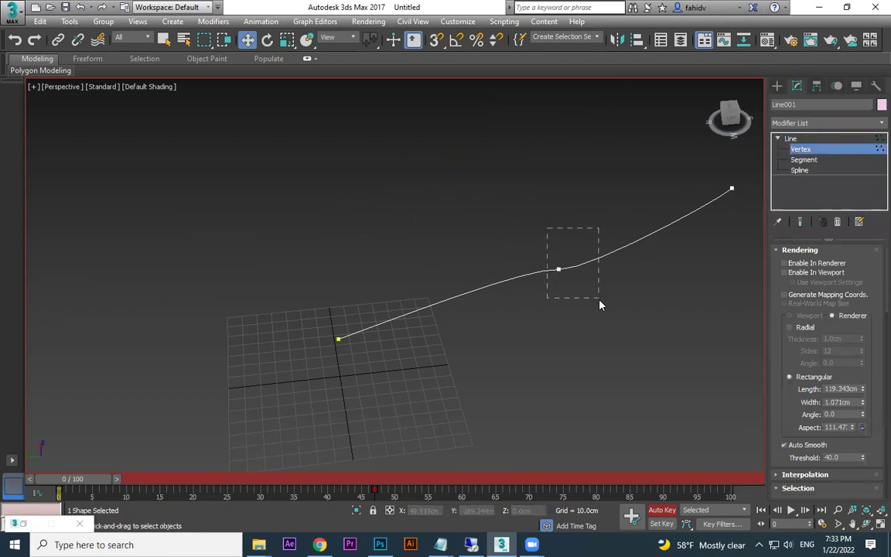
drag(599, 303, 600, 304)
drag(142, 472, 232, 479)
drag(379, 248, 419, 328)
drag(255, 477, 374, 481)
drag(243, 221, 241, 161)
drag(348, 479, 495, 479)
drag(202, 191, 331, 298)
drag(472, 481, 47, 429)
Delete the animated line and turn Auto Key off.
click(777, 86)
drag(652, 352, 509, 157)
key(Delete)
click(661, 510)
middle_drag(349, 301, 433, 263)
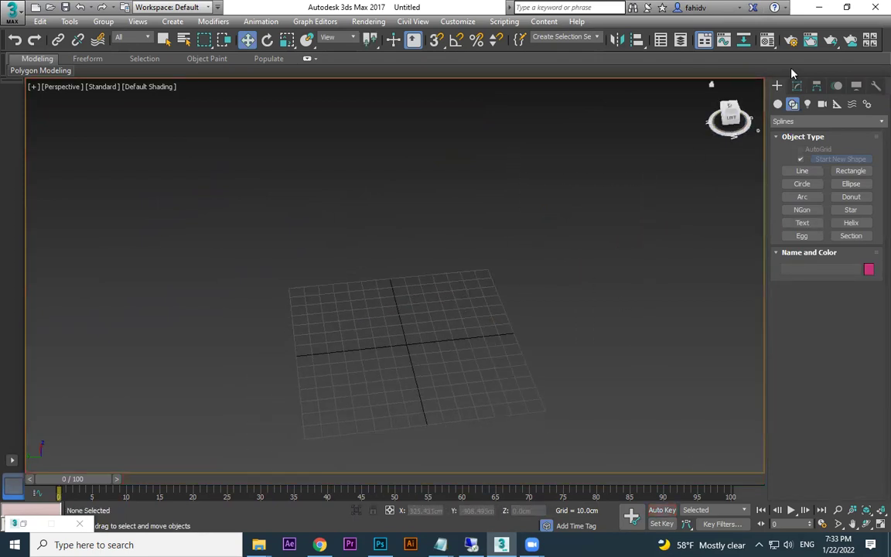
Start a new line in the Front view with 3D snap to grid points on, placing its first vertex at X 0, Z 30 cm.
click(802, 171)
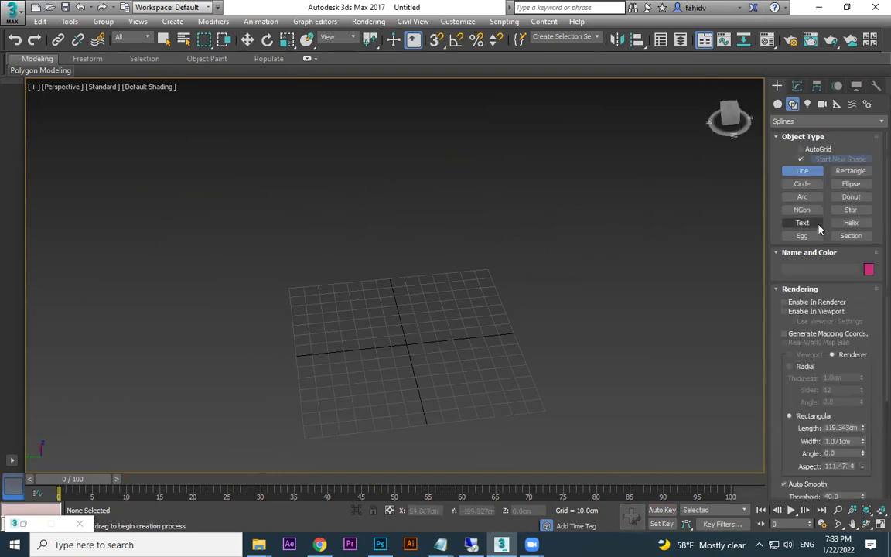
key(l)
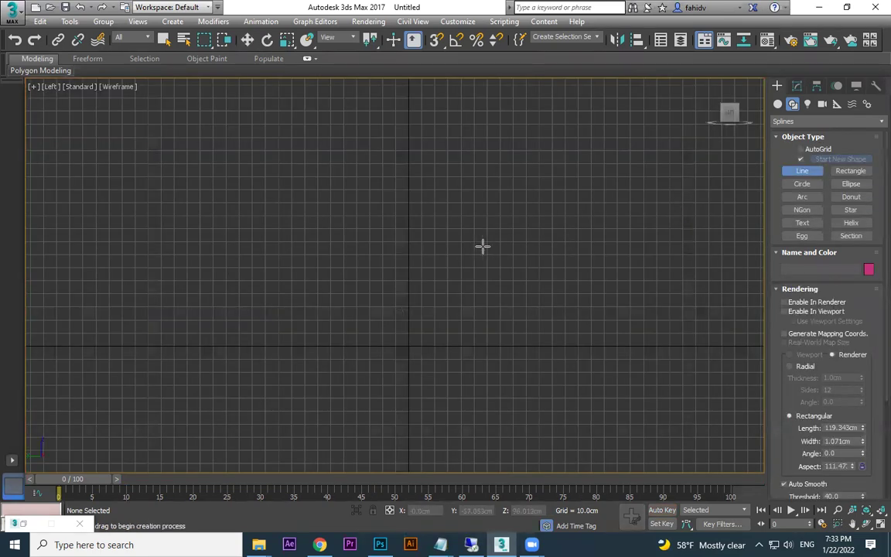
key(f)
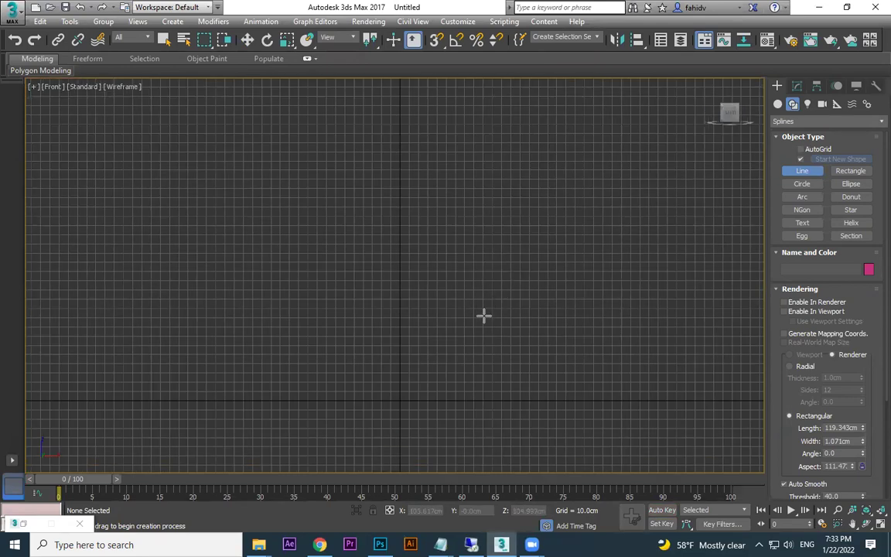
mouse_move(433, 343)
middle_down()
mouse_move(457, 300)
mouse_move(382, 307)
mouse_move(368, 294)
middle_up()
key(s)
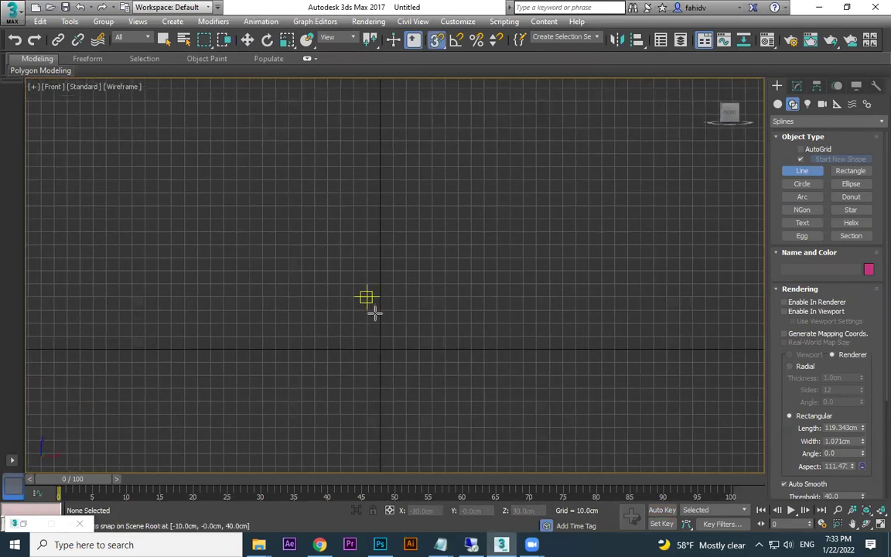
right_click(434, 43)
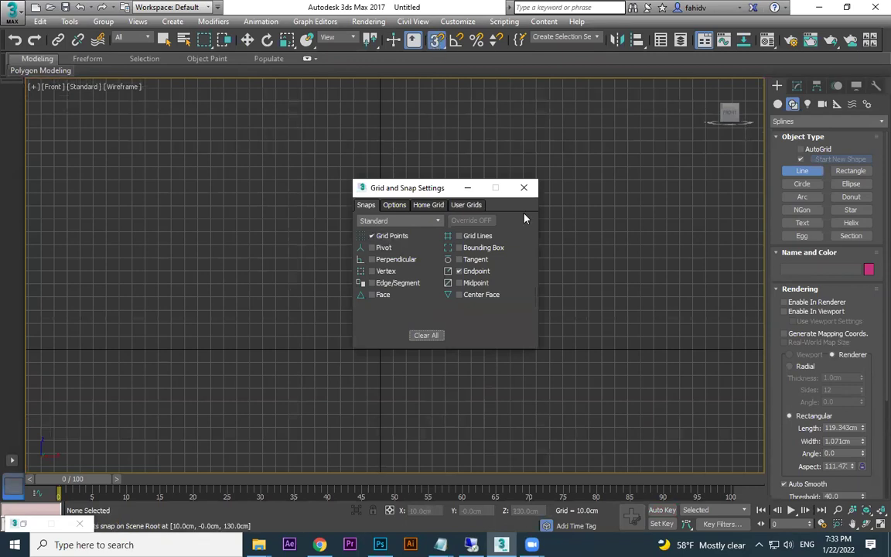
click(524, 188)
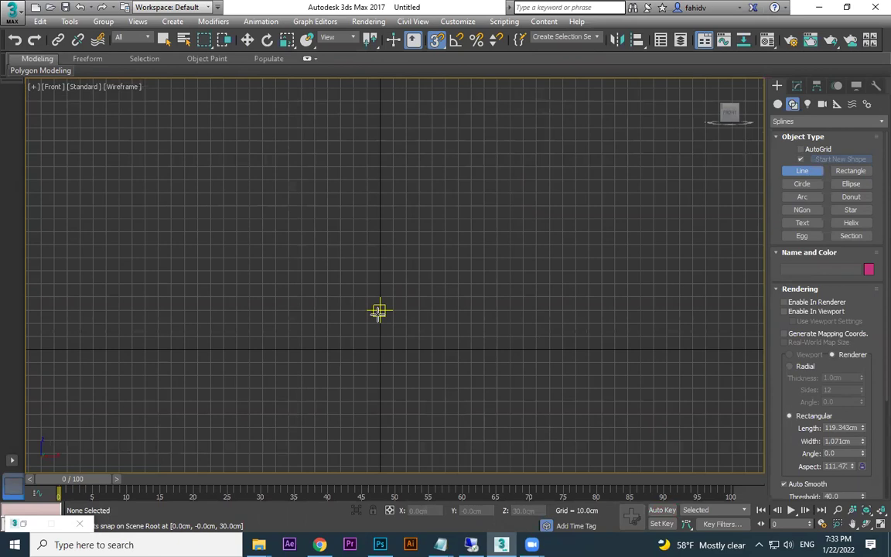
click(379, 310)
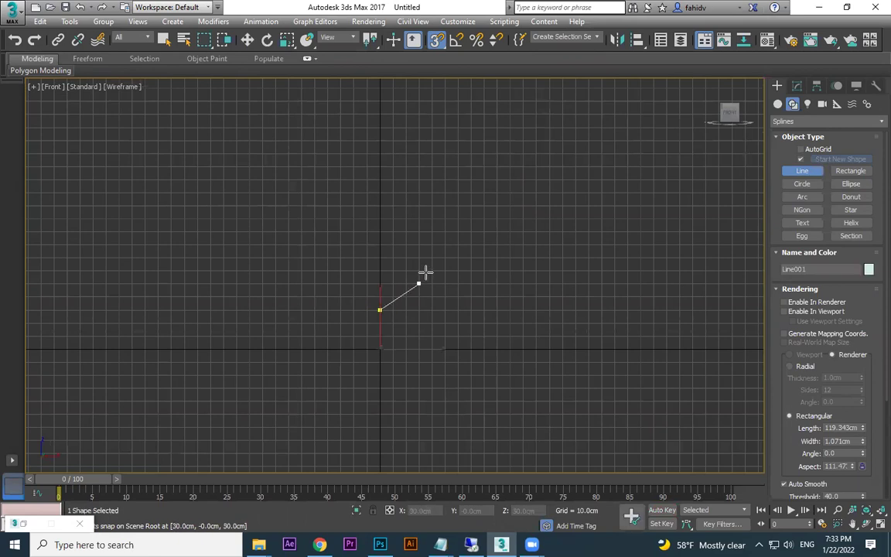
click(446, 231)
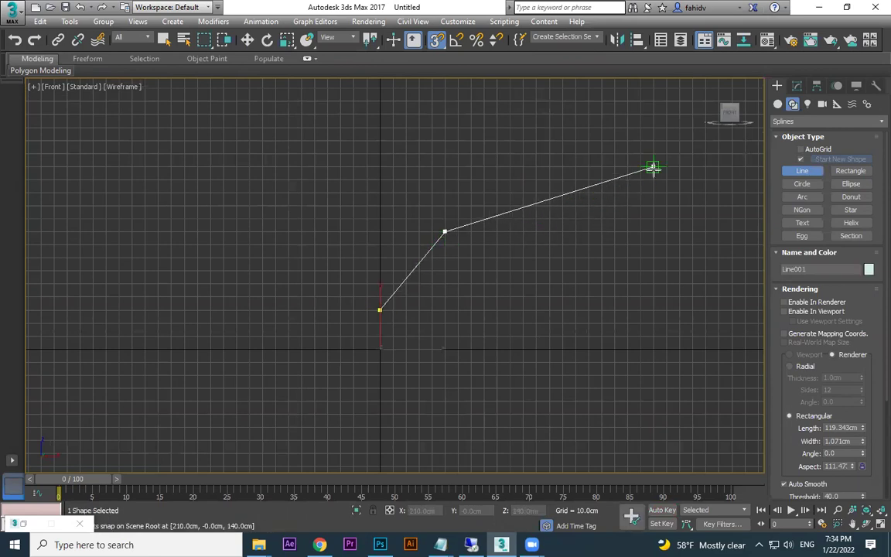
middle_drag(653, 167, 582, 267)
click(582, 267)
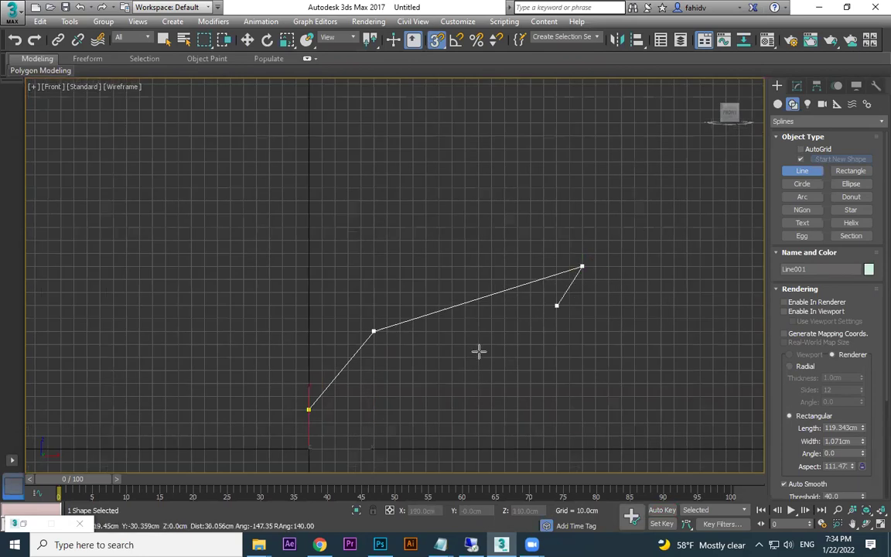
key(BackSpace)
key(BackSpace)
middle_drag(406, 380, 455, 258)
click(413, 239)
drag(514, 248, 515, 261)
click(567, 287)
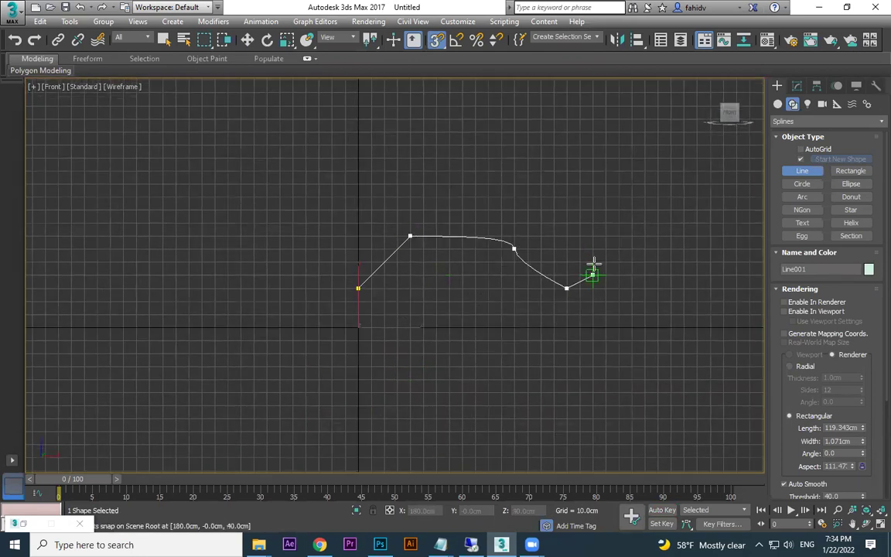
key(BackSpace)
key(BackSpace)
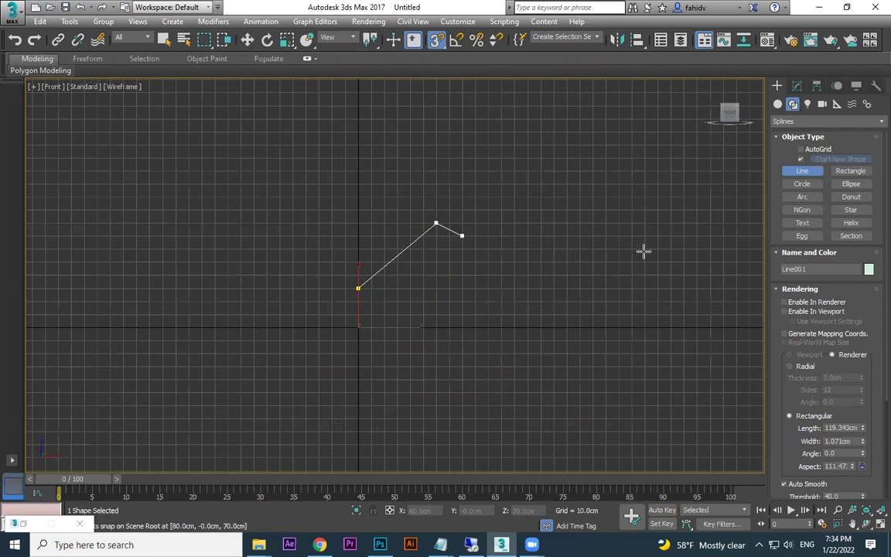
Continue the line through X/Z 60/80, 210/100, 270/150 and 290/110 cm, ending open at the origin, and turn snapping off.
click(632, 199)
middle_drag(712, 137, 641, 188)
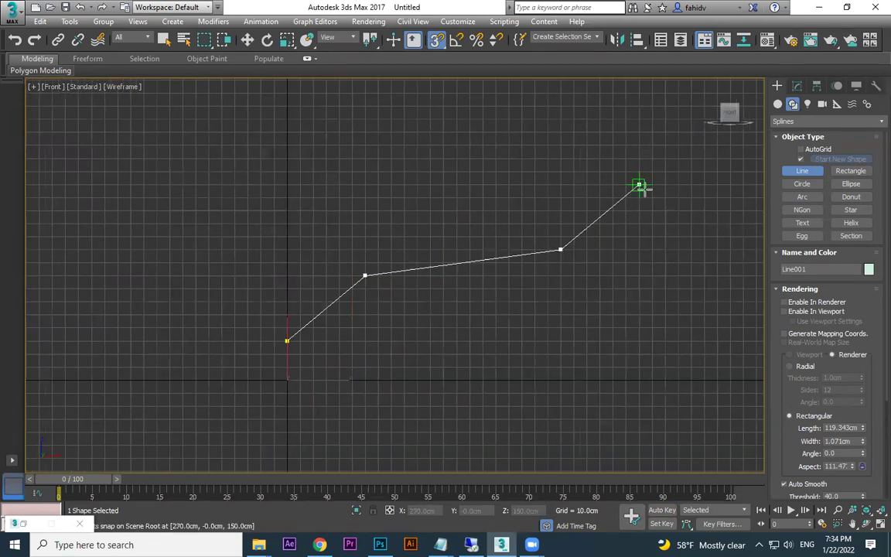
click(639, 187)
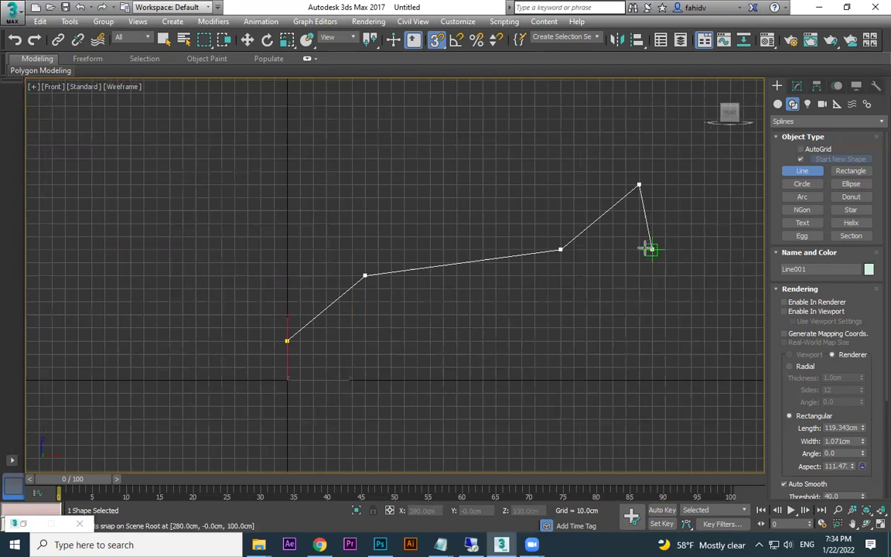
click(664, 237)
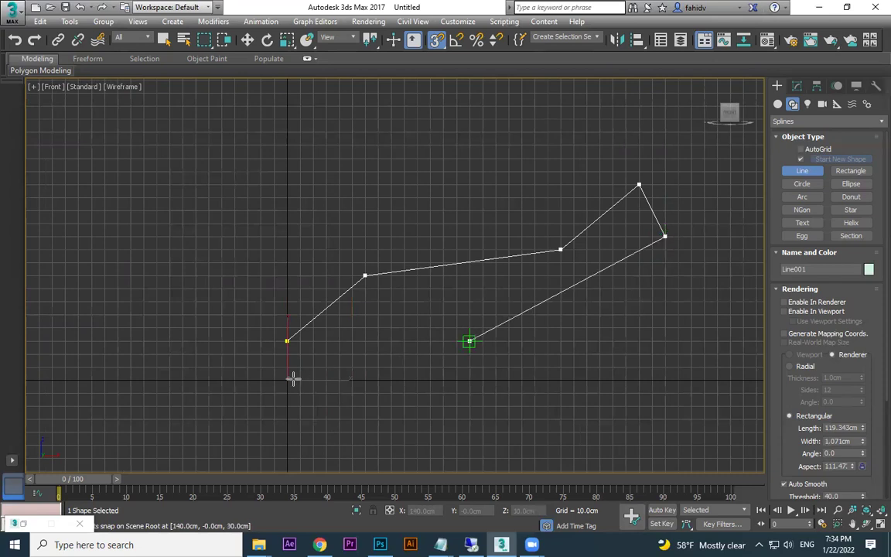
click(287, 386)
right_click(287, 386)
middle_drag(463, 385, 488, 362)
key(s)
Flatten the profile by lowering its bend and tip vertices, placing the first bend at about X 64, Z 69 cm.
click(798, 87)
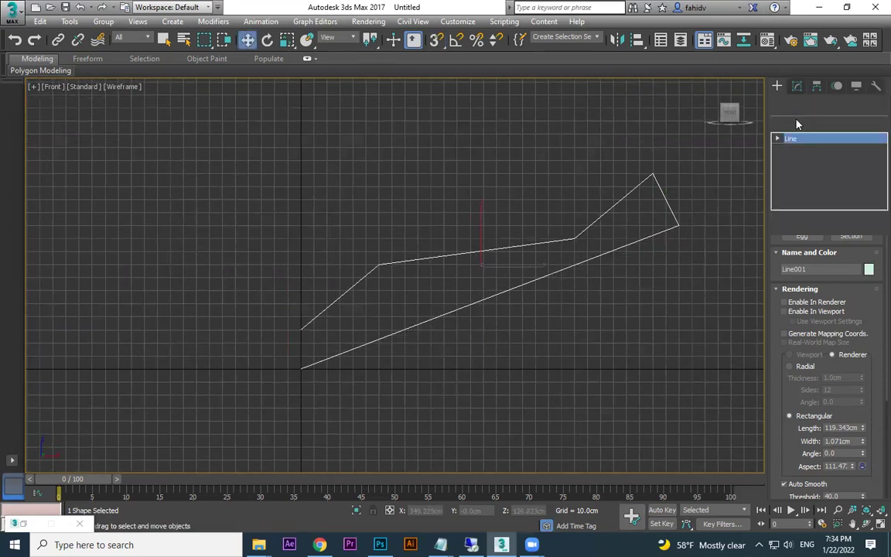
click(801, 149)
scroll(463, 275, up, 3)
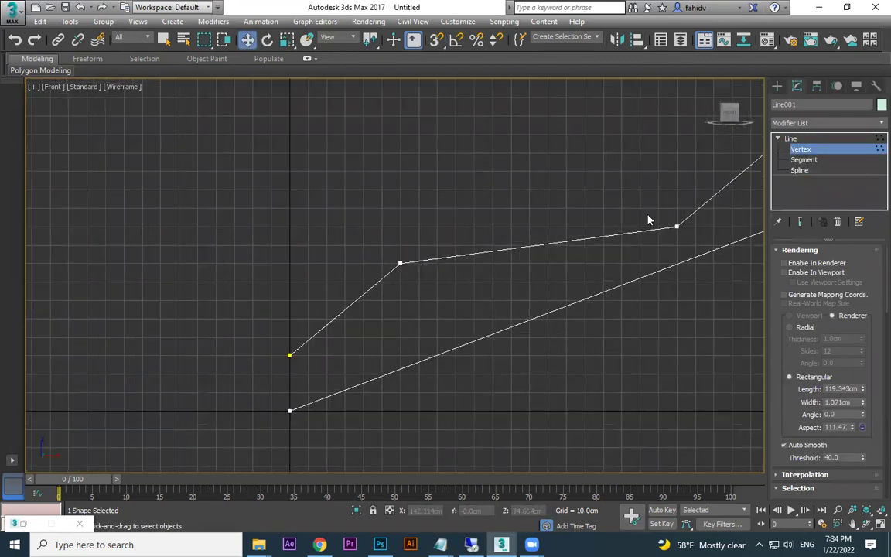
middle_drag(698, 259, 601, 289)
scroll(602, 289, down, 5)
drag(658, 256, 654, 255)
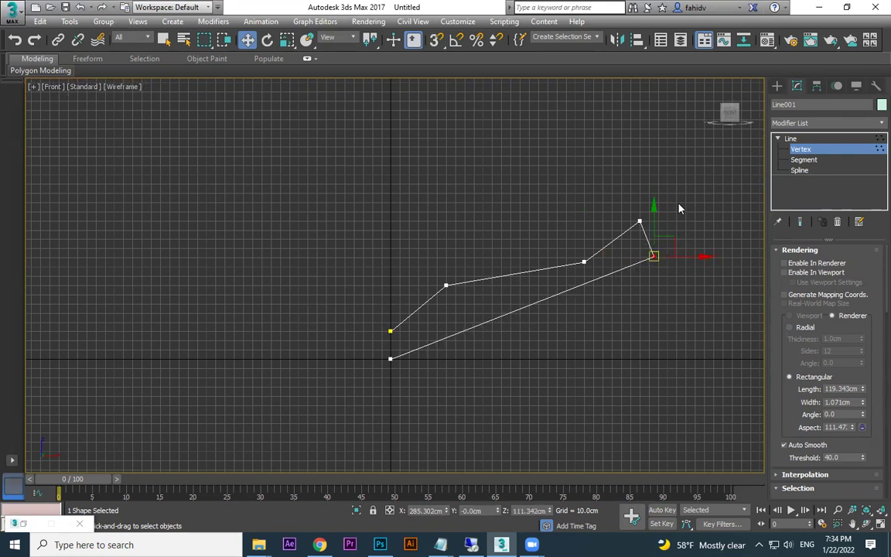
drag(445, 356, 444, 357)
drag(446, 234, 447, 251)
mouse_move(584, 278)
mouse_down()
mouse_move(591, 298)
mouse_move(585, 290)
mouse_up()
drag(639, 271, 639, 271)
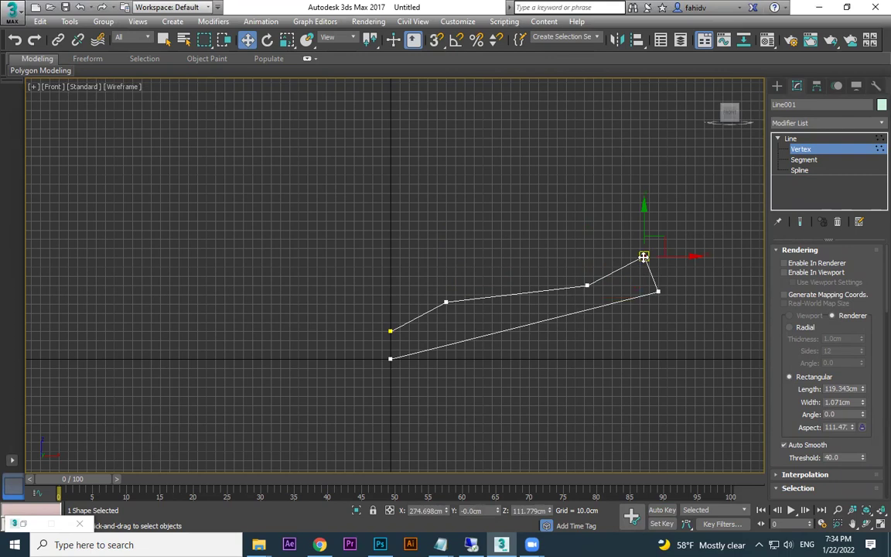
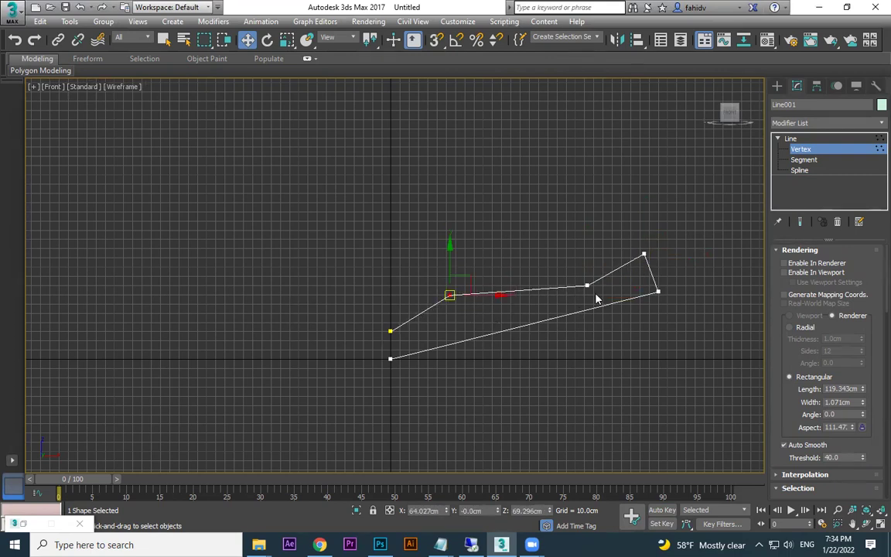
Fillet the two bend vertices on the profile's upper edge into long smooth curves.
scroll(593, 294, up, 4)
scroll(804, 404, down, 10)
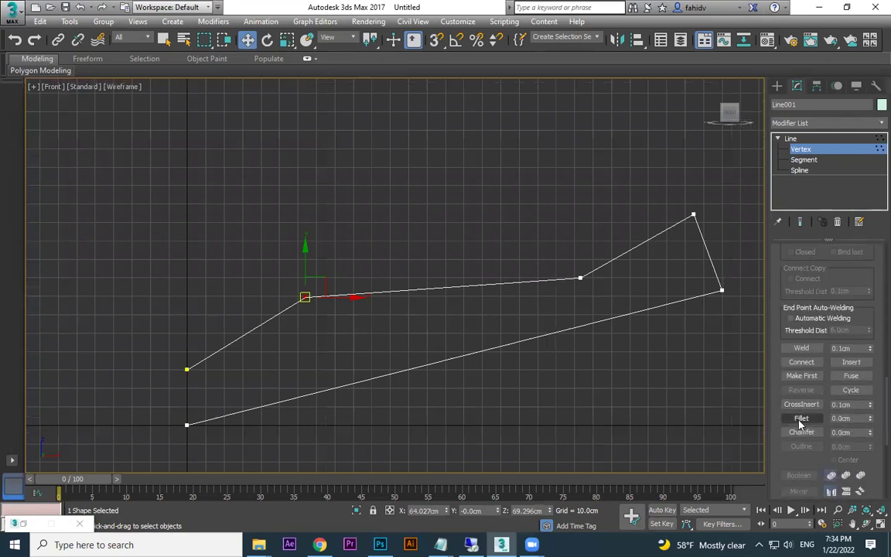
click(800, 419)
drag(305, 297, 477, 197)
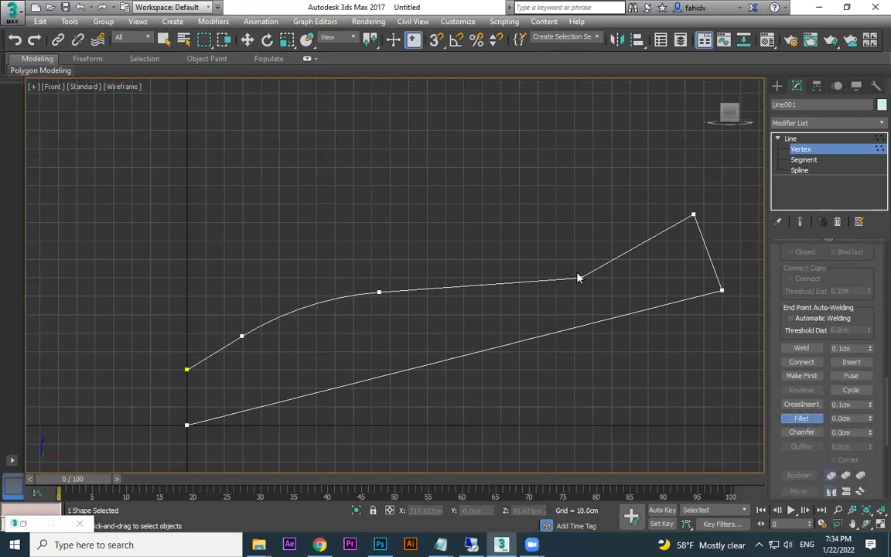
drag(618, 237, 684, 186)
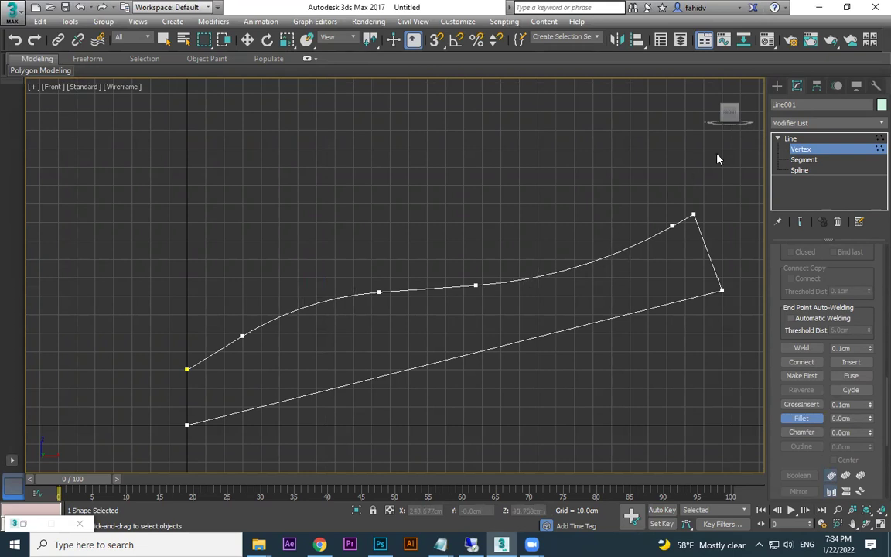
click(778, 86)
Finish the fillet editing and mirror the whole profile about the X axis as a copy with zero offset.
click(470, 187)
click(436, 362)
middle_drag(433, 385, 564, 338)
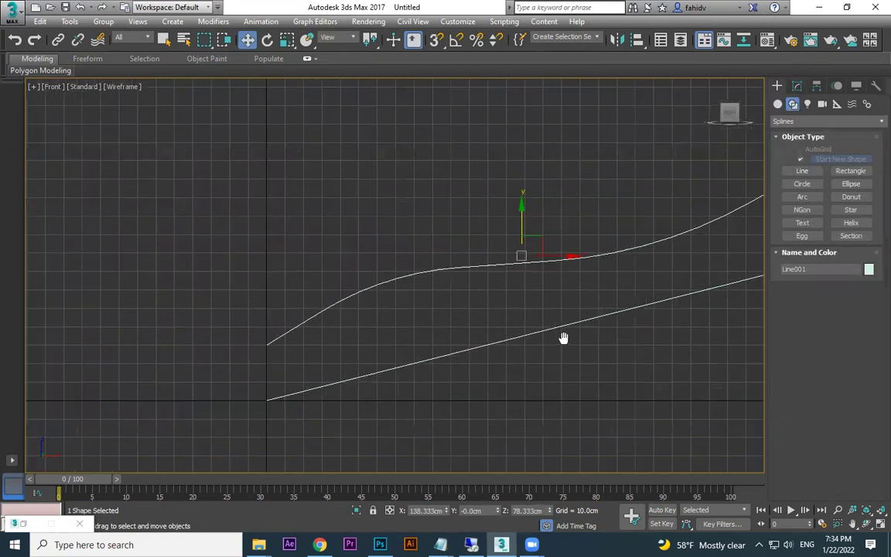
scroll(563, 338, down, 3)
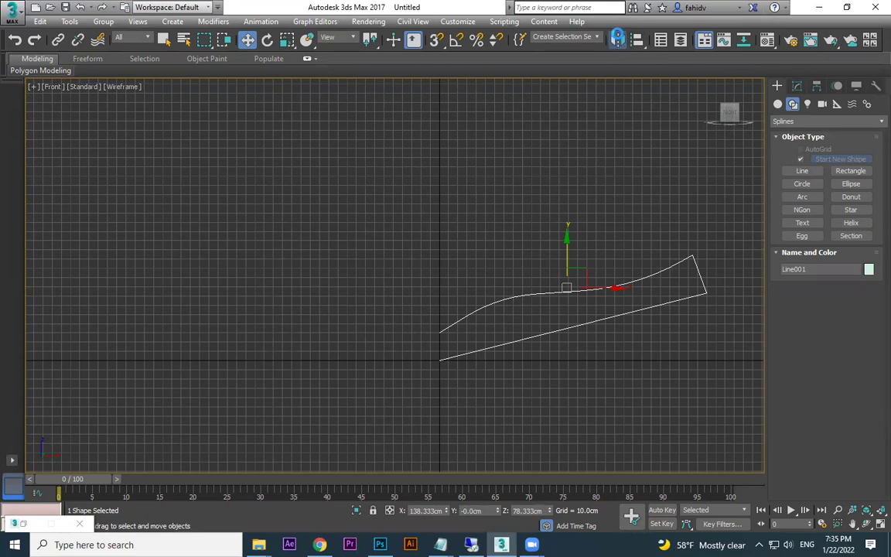
click(616, 39)
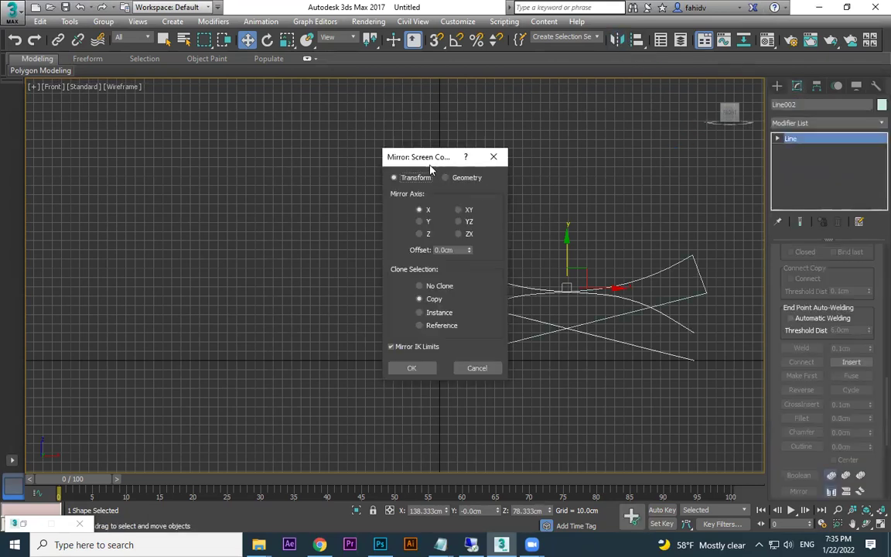
drag(431, 159, 680, 73)
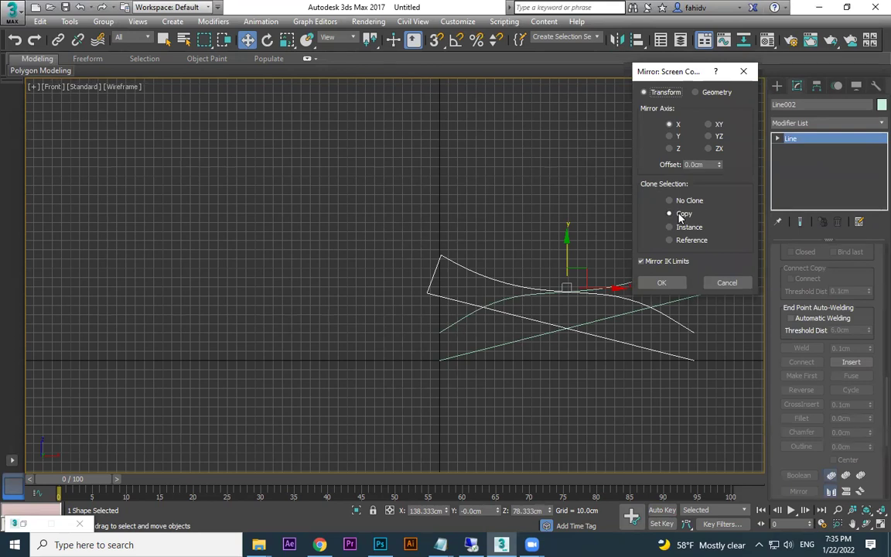
click(672, 138)
click(672, 148)
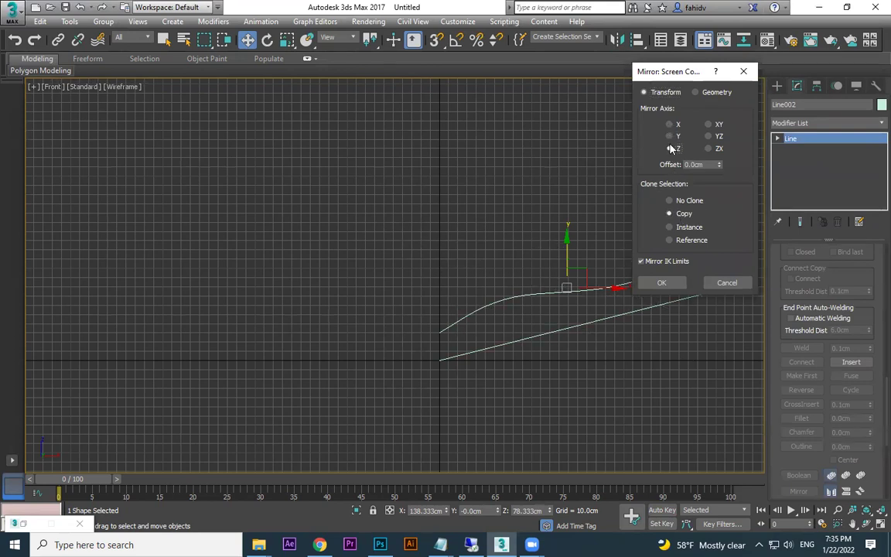
click(671, 136)
click(673, 126)
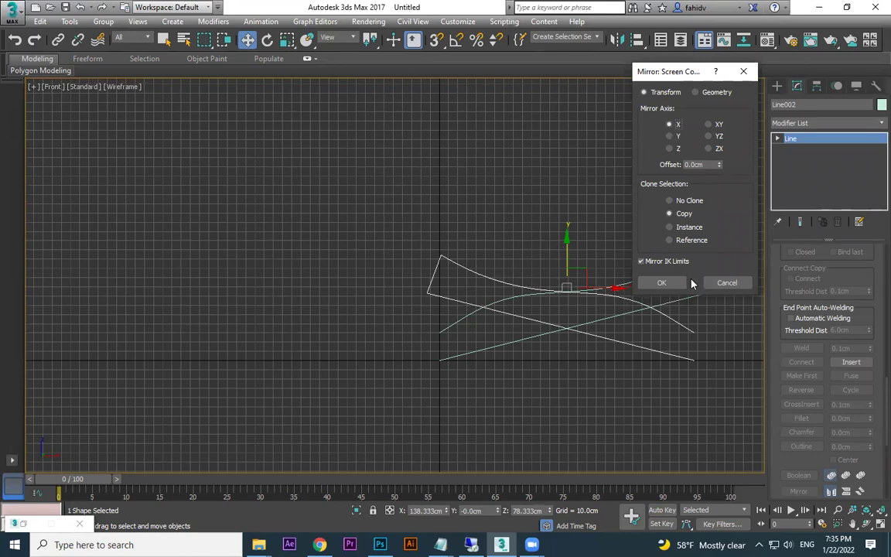
click(665, 283)
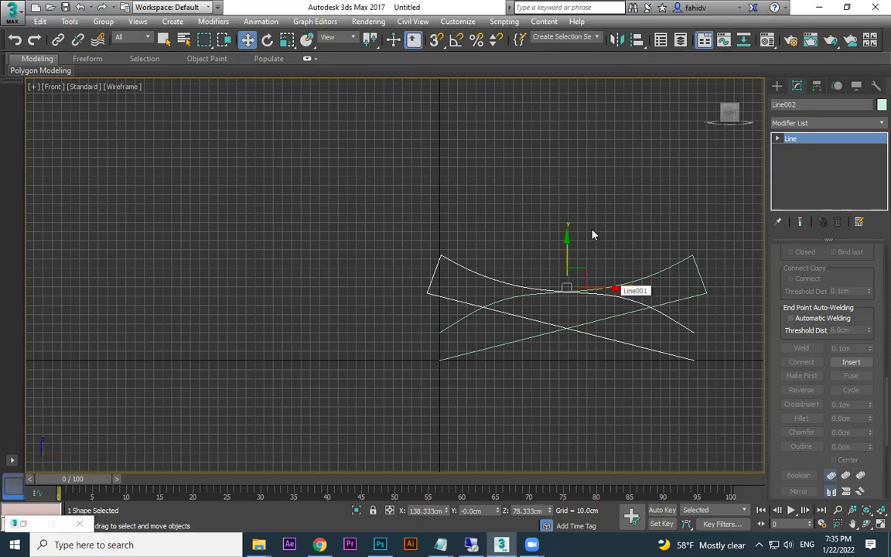
Move the mirrored copy along X to about -138 cm so its open ends meet the original at the vertical axis.
drag(610, 289, 354, 286)
scroll(408, 331, up, 5)
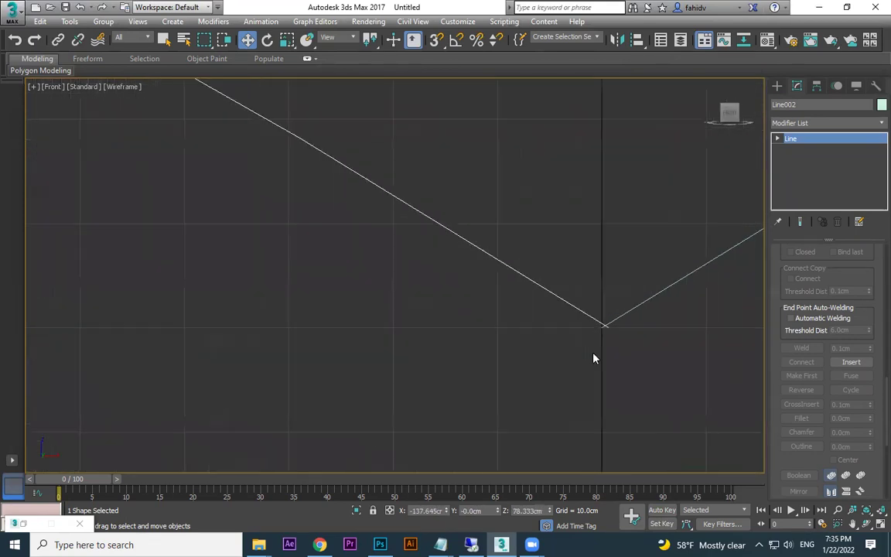
scroll(585, 344, down, 5)
scroll(505, 336, up, 3)
scroll(418, 332, up, 4)
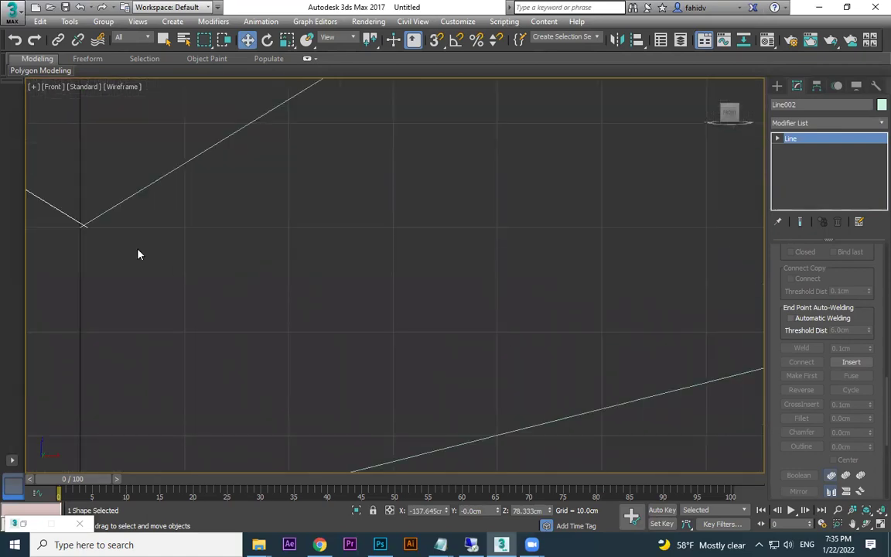
scroll(292, 290, down, 10)
middle_drag(491, 308, 566, 320)
scroll(408, 289, up, 5)
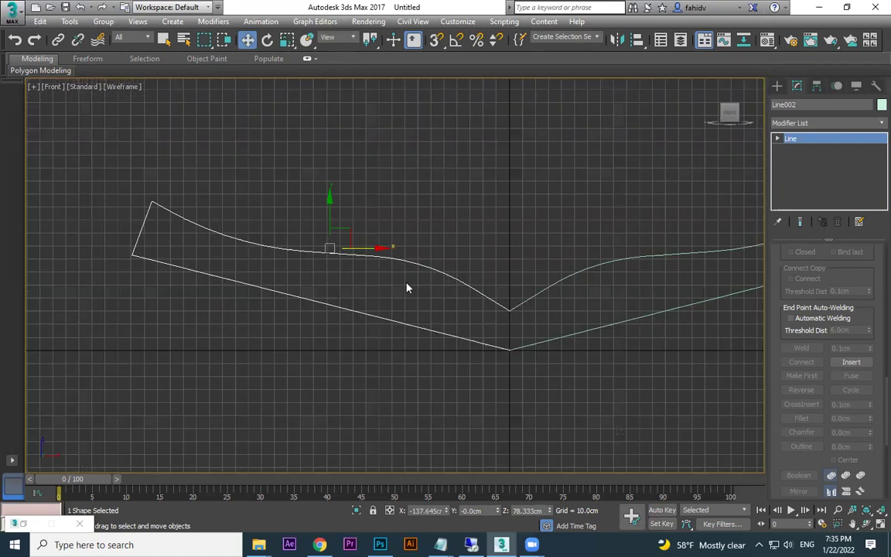
Nudge the mirrored copy slightly in negative X to clear its overlap with the original, and inspect the joint.
click(350, 237)
click(342, 239)
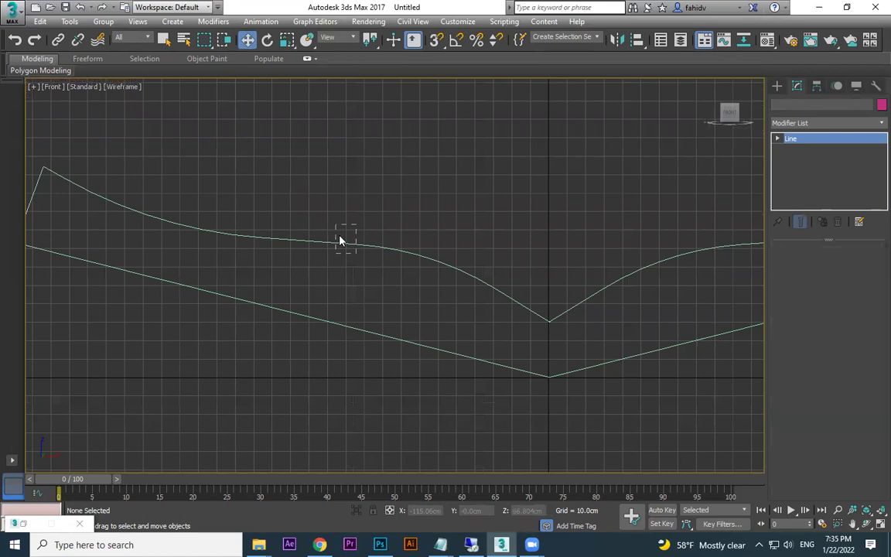
drag(338, 233, 337, 232)
click(494, 332)
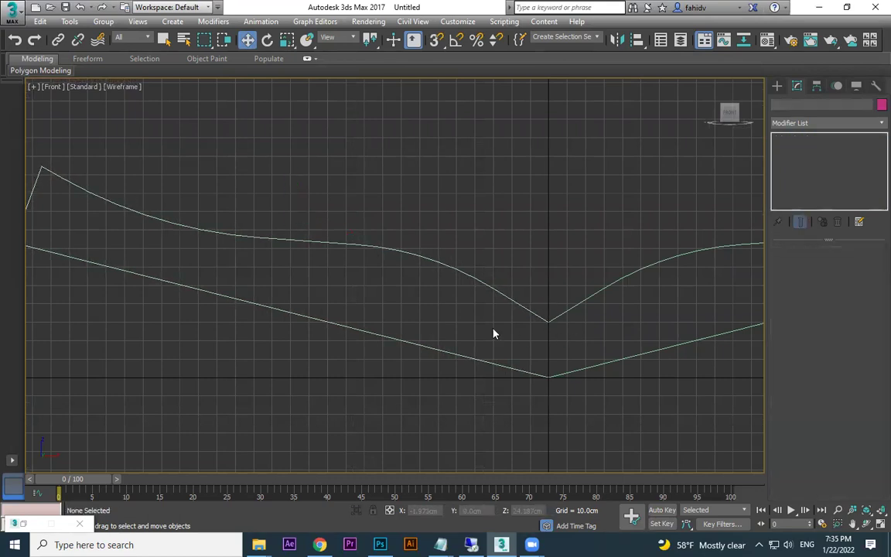
scroll(494, 332, up, 5)
key(ctrl+a)
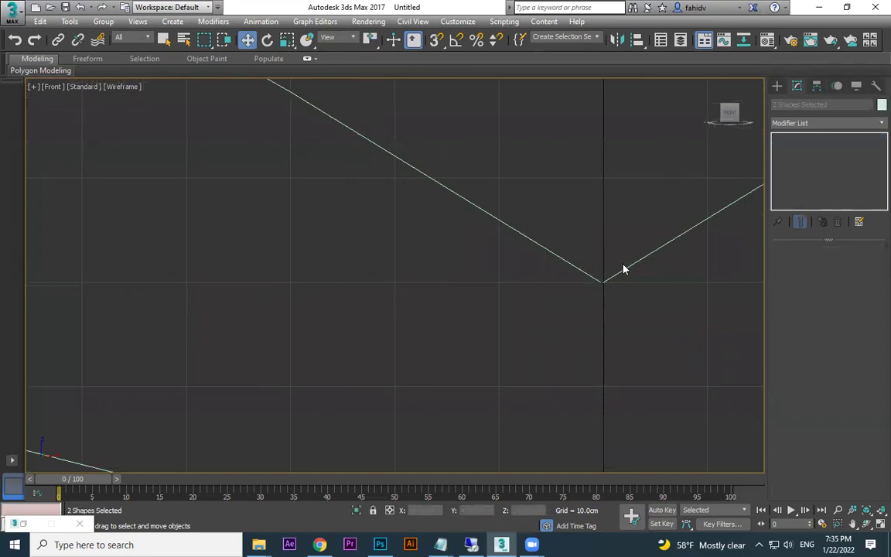
scroll(623, 269, up, 4)
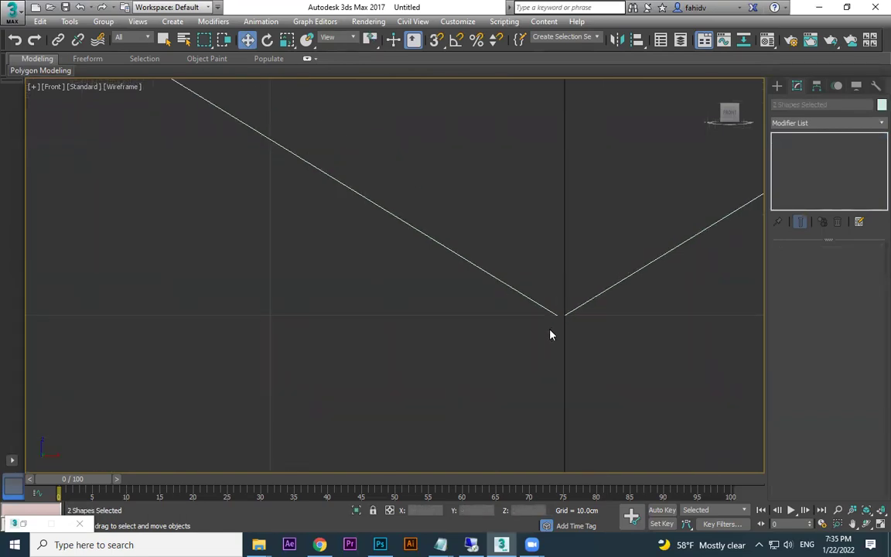
Select the original line and attach the mirrored copy to it as a single shape.
click(582, 324)
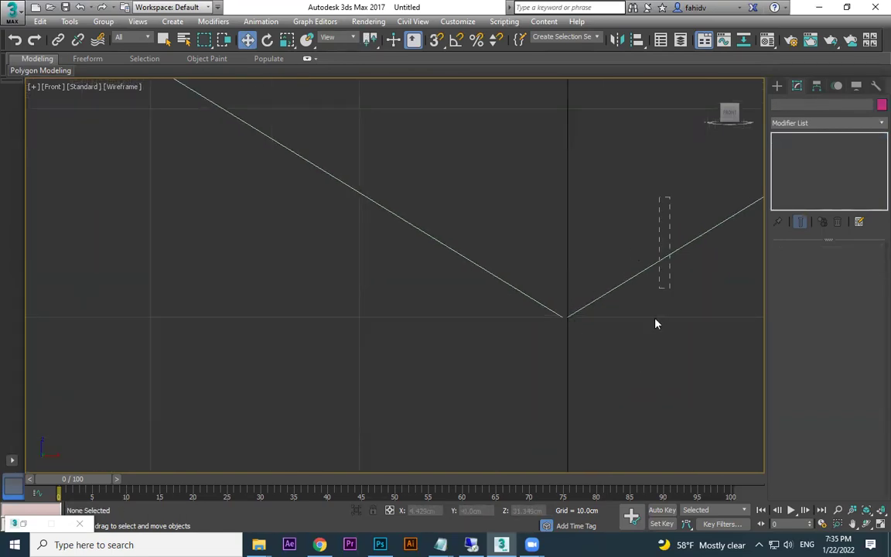
drag(656, 323, 654, 325)
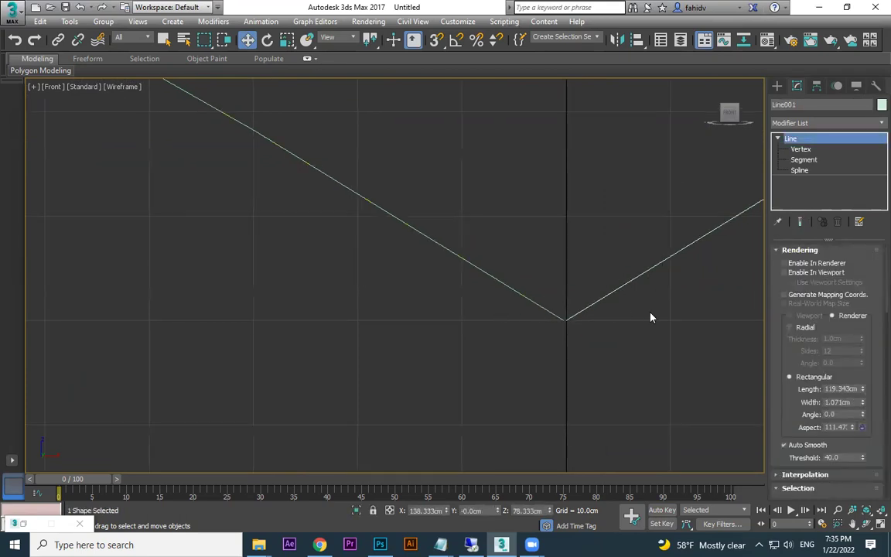
scroll(625, 343, down, 4)
click(644, 286)
scroll(620, 334, up, 4)
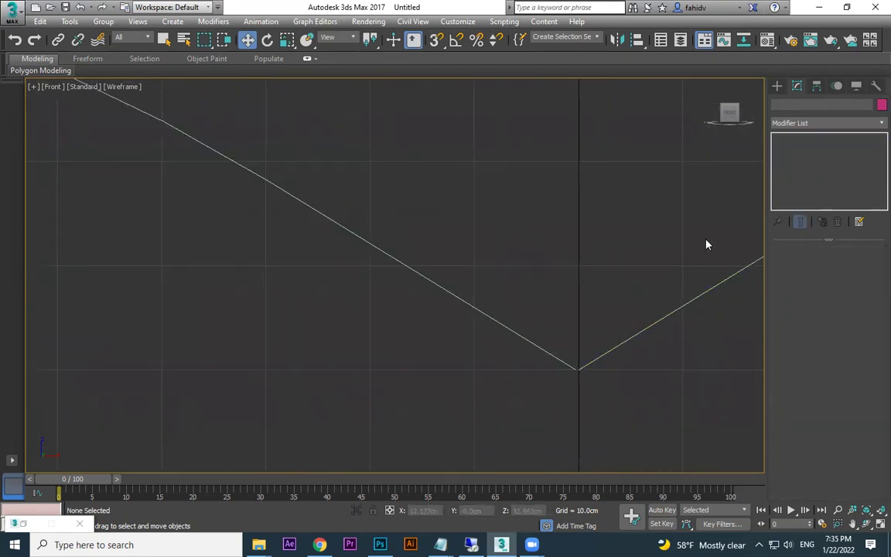
drag(707, 244, 688, 372)
scroll(700, 364, down, 2)
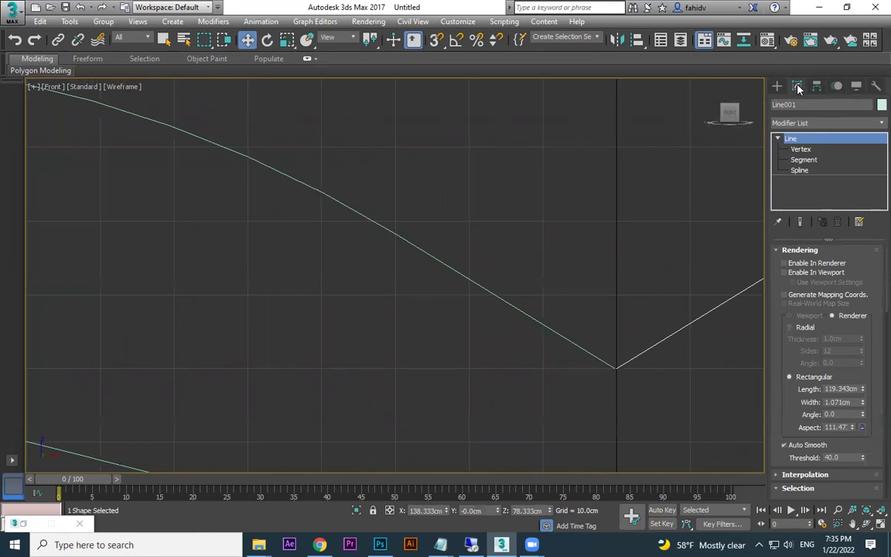
scroll(789, 451, down, 6)
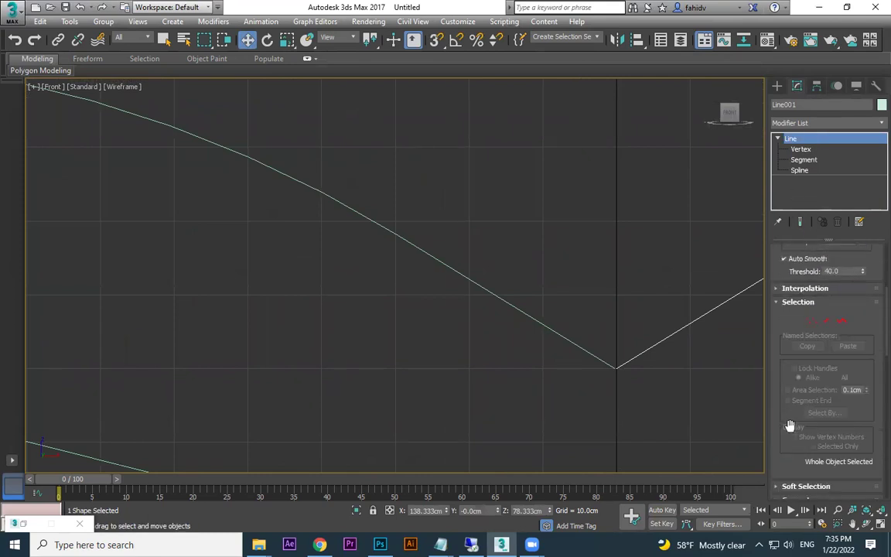
scroll(794, 430, down, 1)
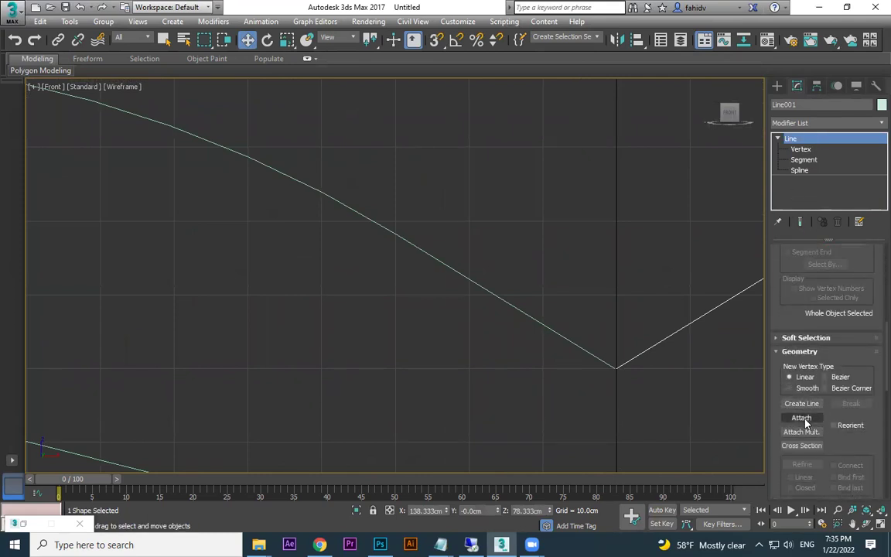
click(802, 419)
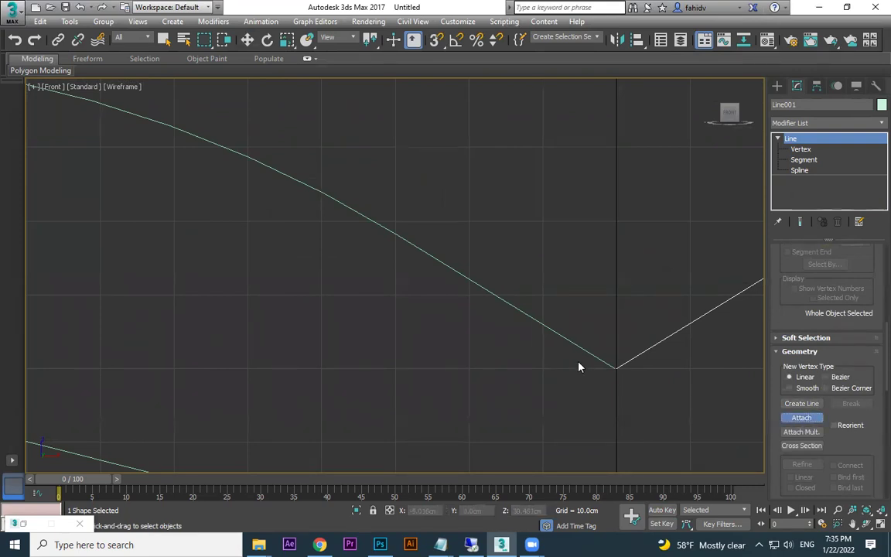
click(571, 342)
scroll(732, 364, down, 1)
scroll(743, 208, down, 2)
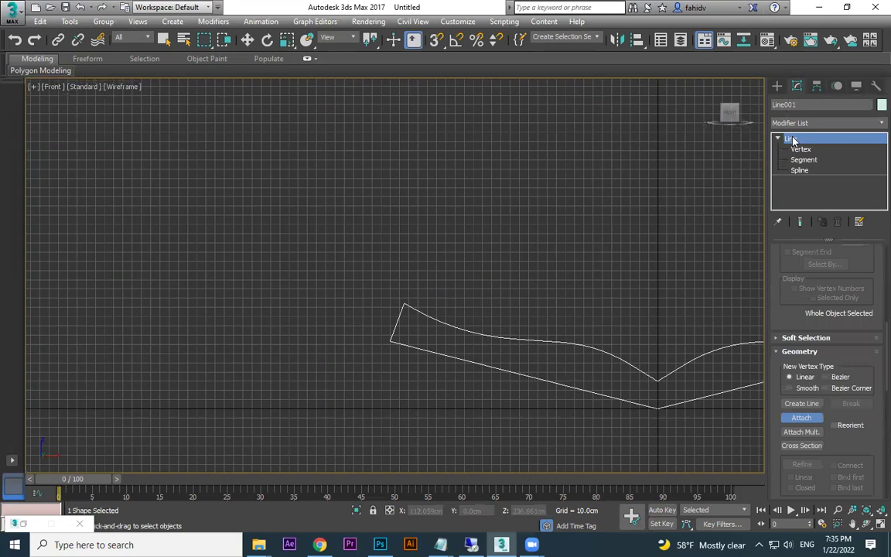
click(778, 86)
click(722, 338)
click(717, 378)
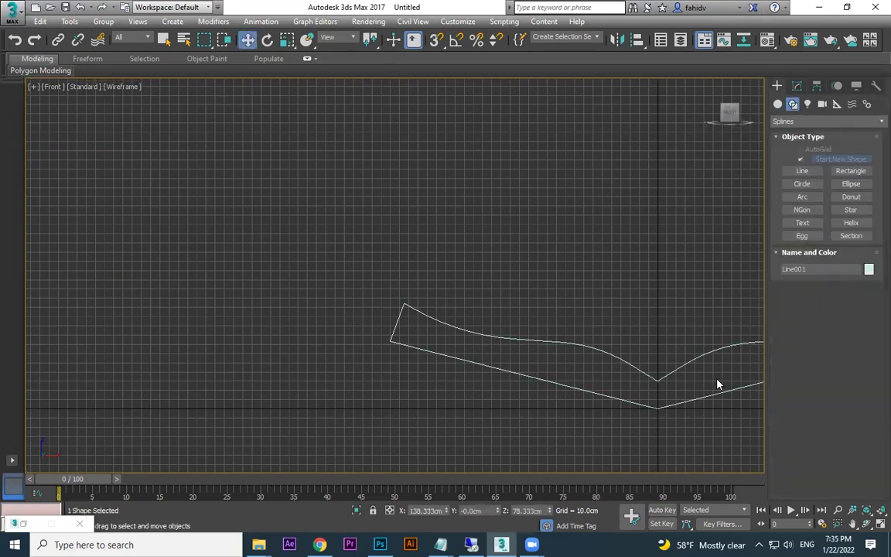
scroll(717, 378, down, 3)
drag(752, 358, 730, 299)
right_click(730, 299)
click(729, 402)
scroll(730, 402, up, 5)
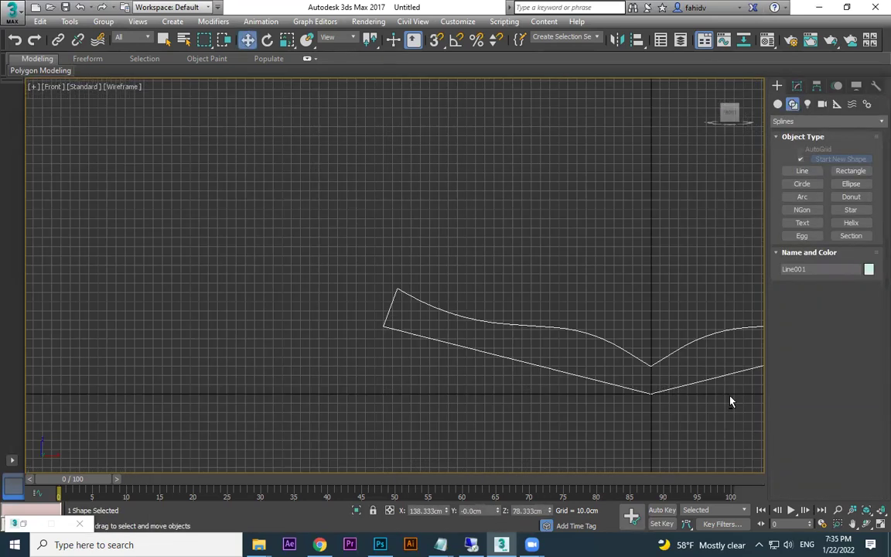
Connect the two halves' upper end vertices near X 0, Z 30 cm at vertex level.
click(576, 382)
scroll(613, 357, up, 3)
click(796, 85)
click(800, 150)
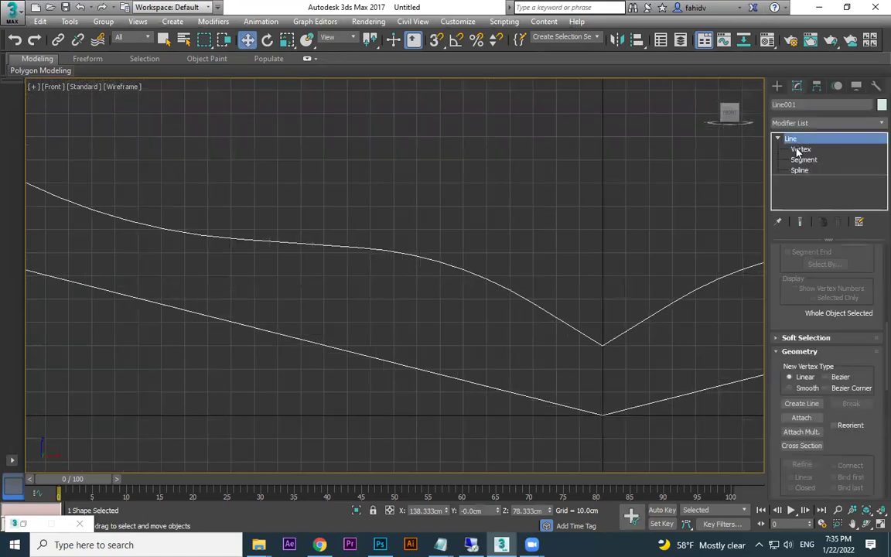
scroll(598, 394, up, 4)
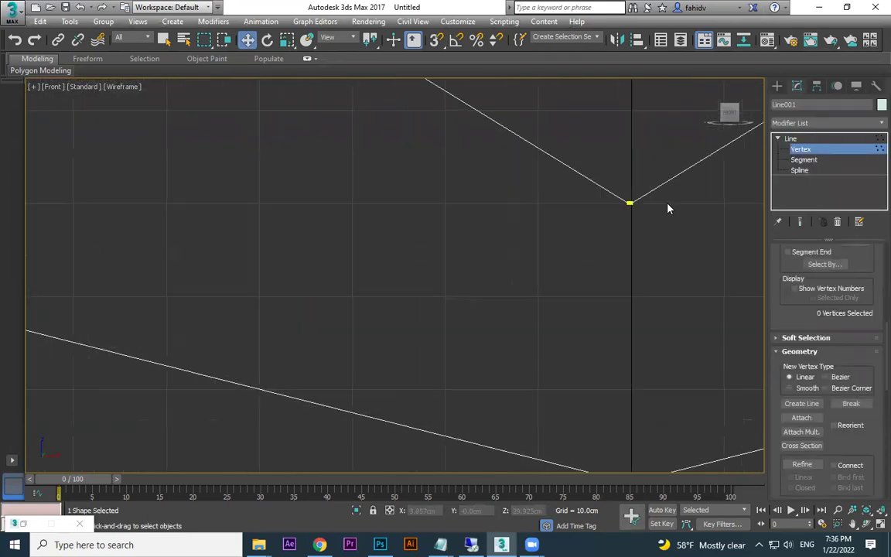
scroll(656, 213, up, 2)
scroll(626, 186, up, 2)
click(589, 128)
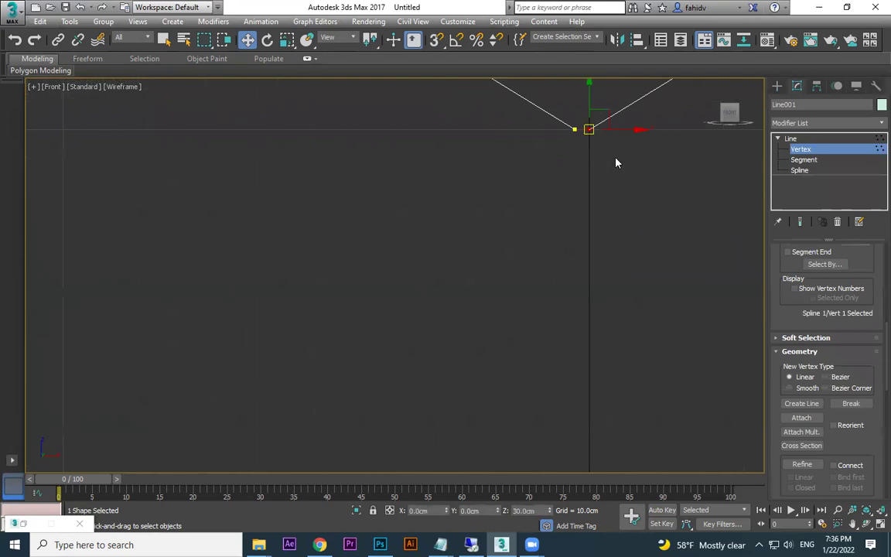
scroll(813, 448, down, 6)
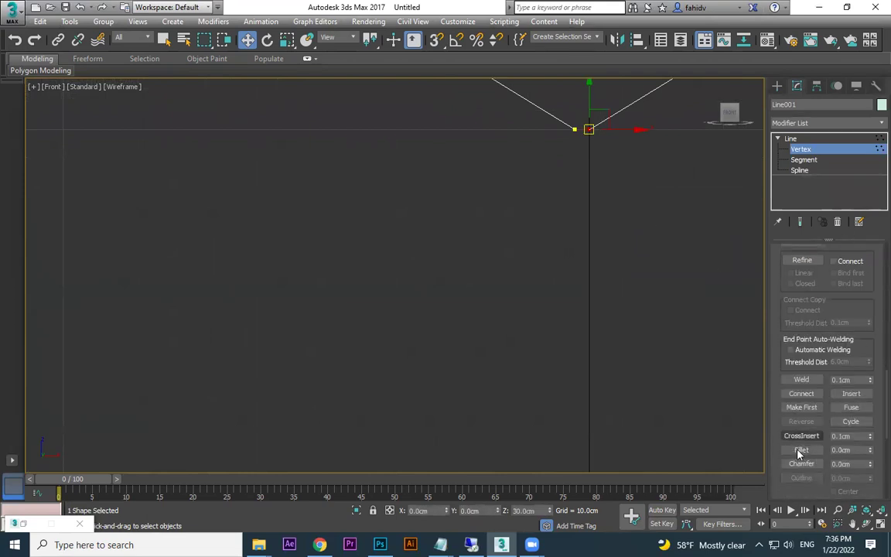
scroll(804, 438, down, 1)
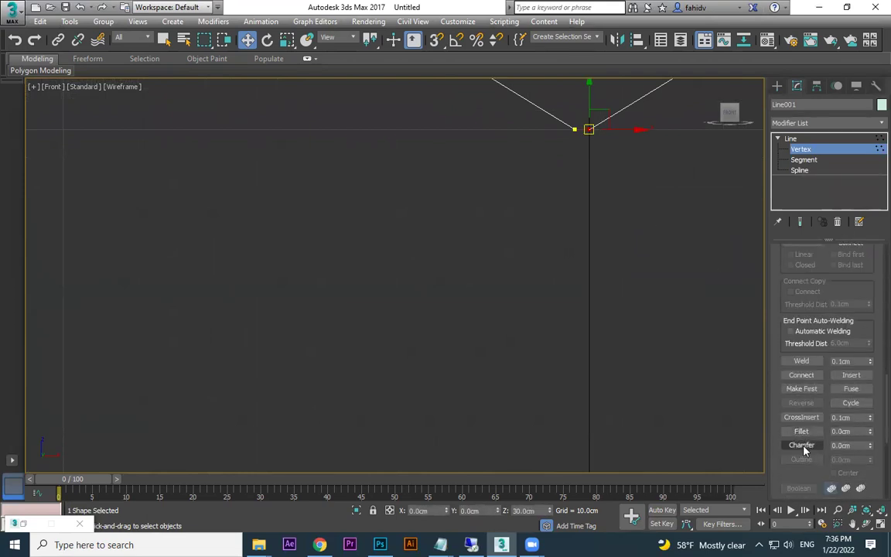
click(805, 376)
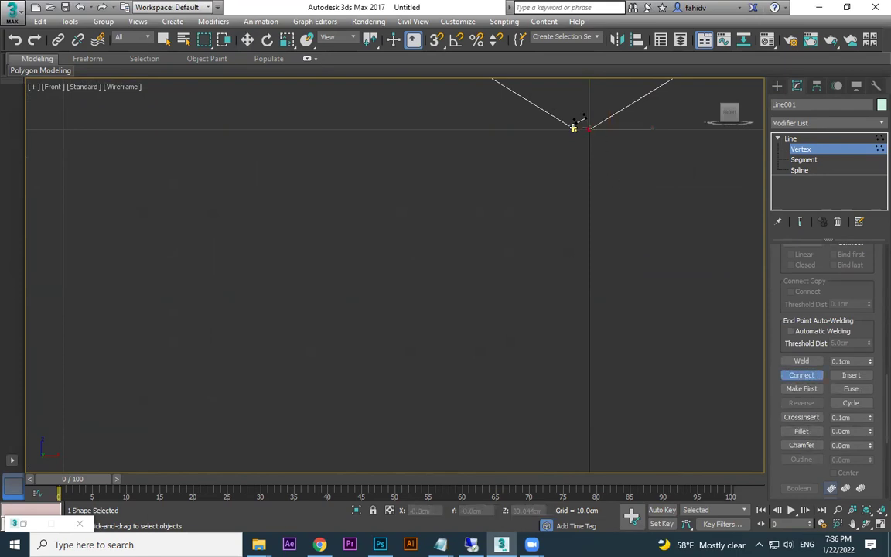
Connect the two halves' lower end vertices at the origin in the Front view.
scroll(611, 325, down, 8)
alt+middle_drag(629, 376, 627, 252)
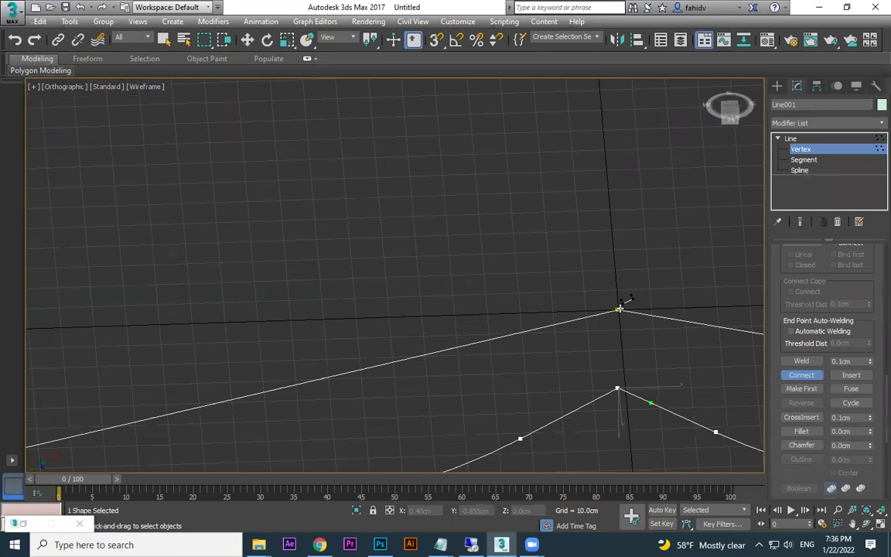
key(f)
scroll(386, 267, up, 8)
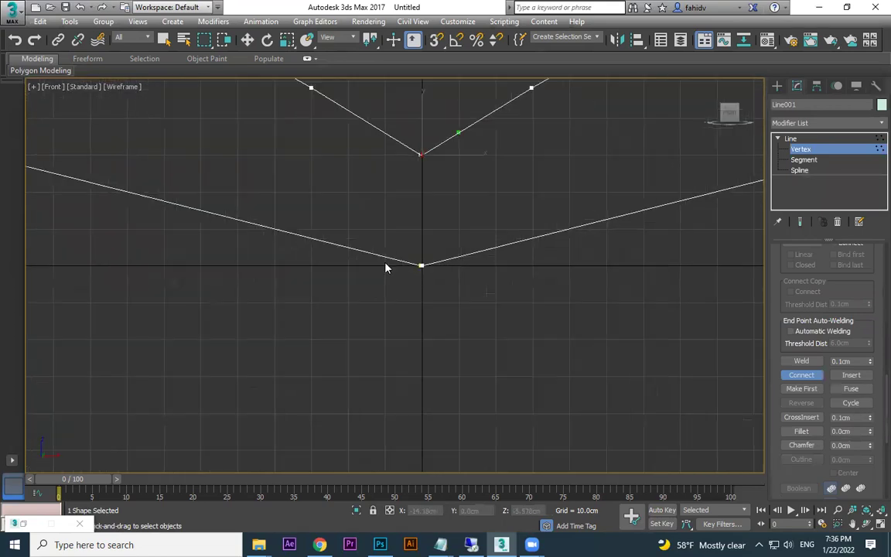
scroll(510, 313, up, 5)
middle_drag(711, 342, 387, 341)
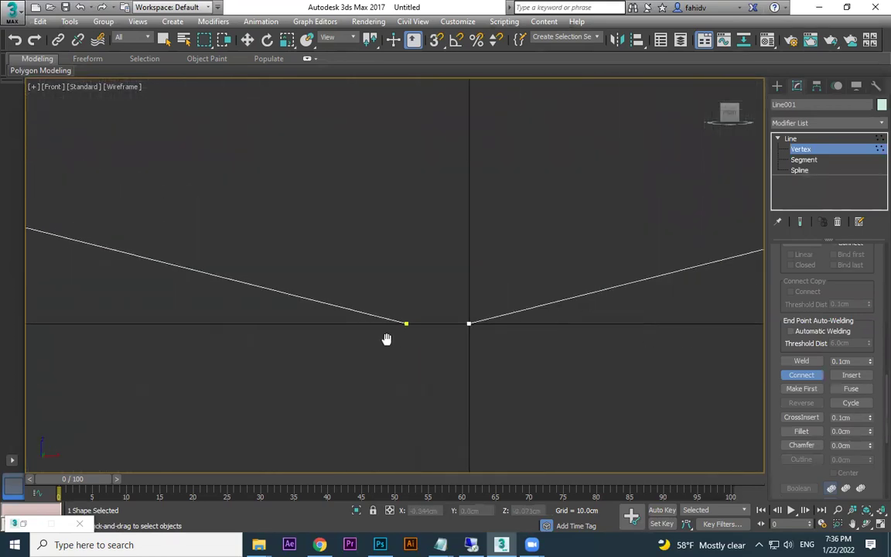
scroll(441, 329, up, 3)
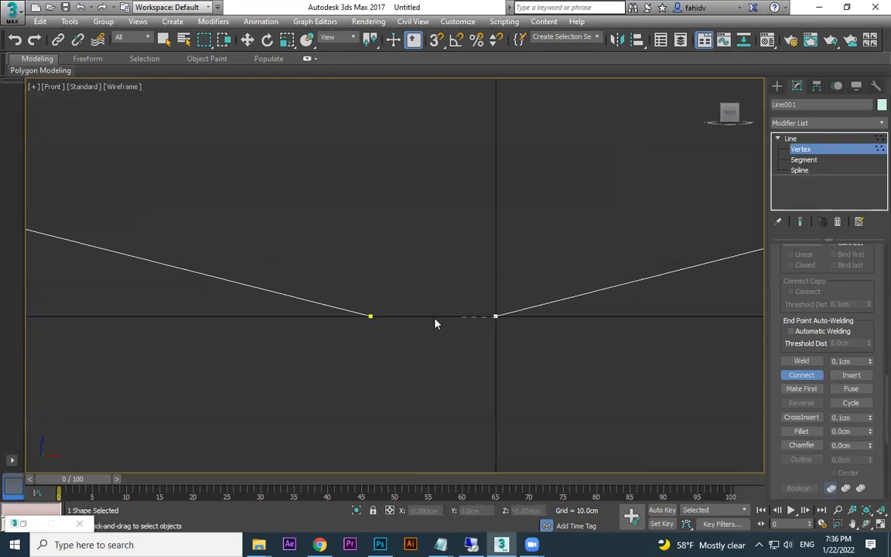
scroll(574, 338, down, 10)
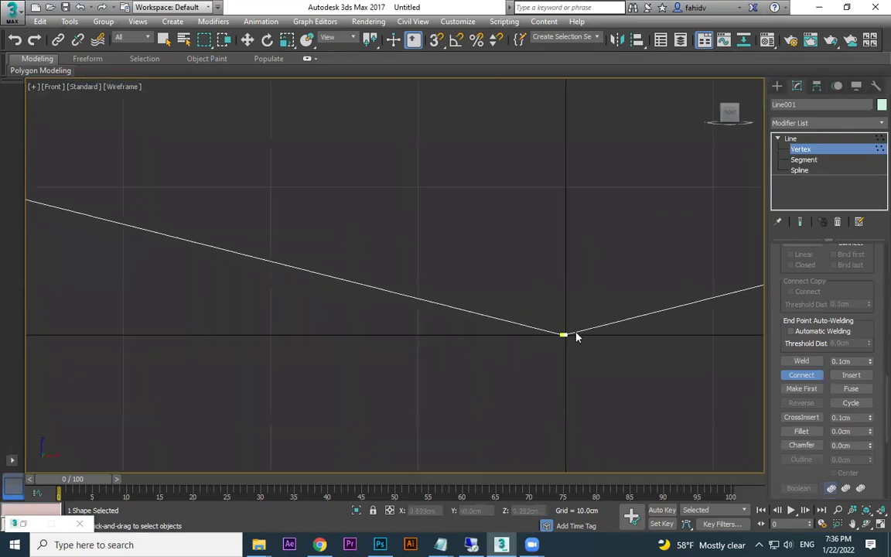
Leave vertex level and scale the closed shape down to about 20 percent in X and Z.
click(777, 86)
key(w)
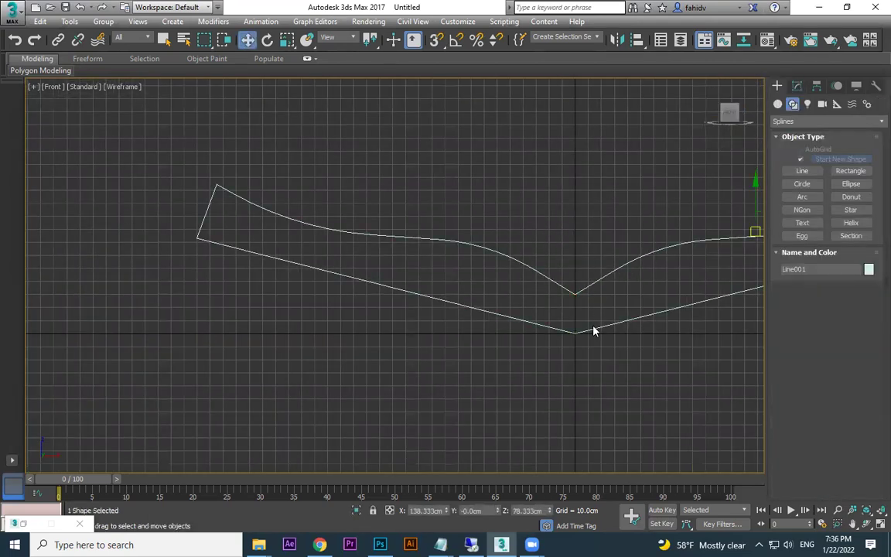
key(p)
scroll(588, 294, down, 4)
alt+middle_drag(563, 317, 627, 307)
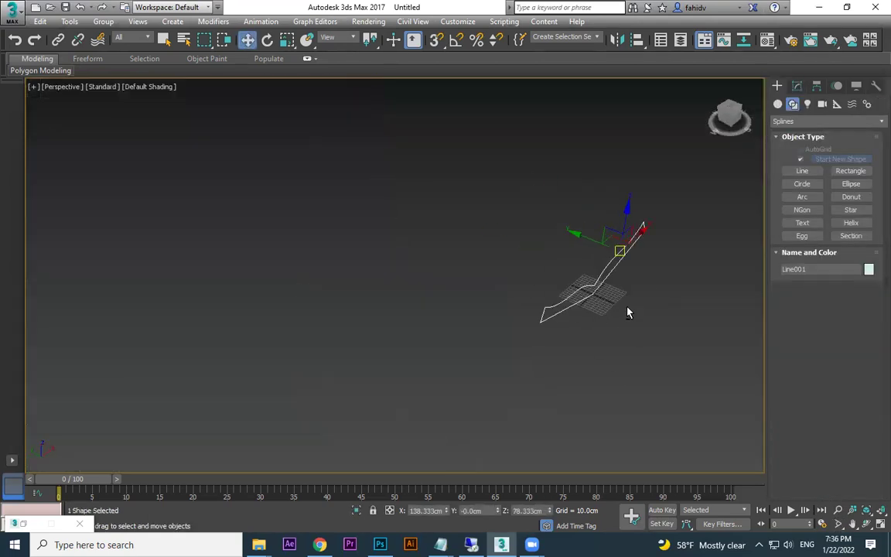
key(r)
alt+middle_drag(617, 255, 623, 318)
key(w)
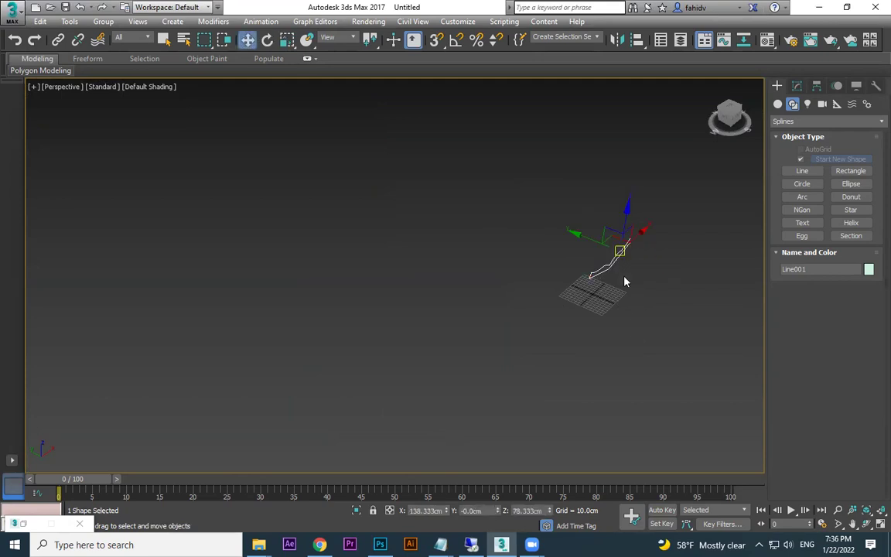
key(r)
key(t)
drag(658, 270, 448, 276)
Move the scaled shape to about X -1.2, Y -75.8, Z 27.1 cm.
key(w)
drag(684, 276, 478, 299)
key(p)
mouse_move(588, 318)
alt+middle_down()
mouse_move(644, 229)
mouse_move(652, 111)
alt+middle_up()
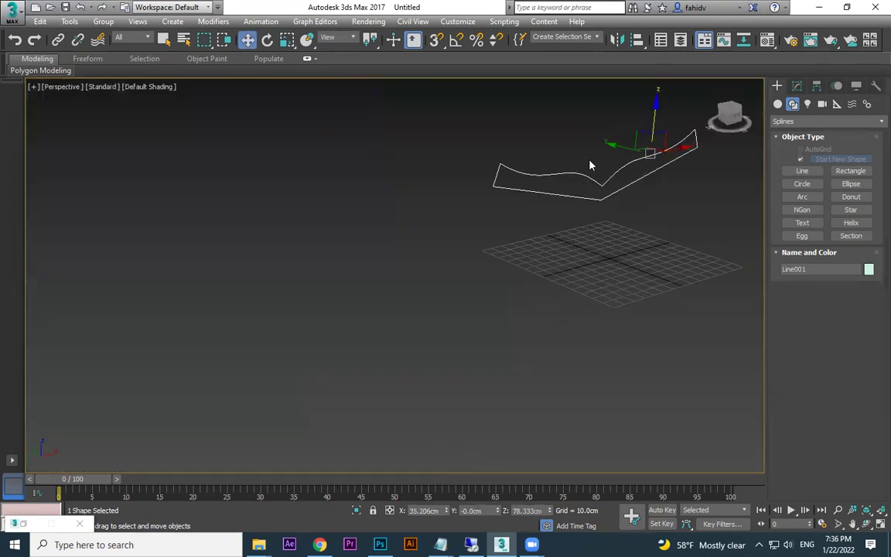
alt+middle_drag(678, 238, 690, 261)
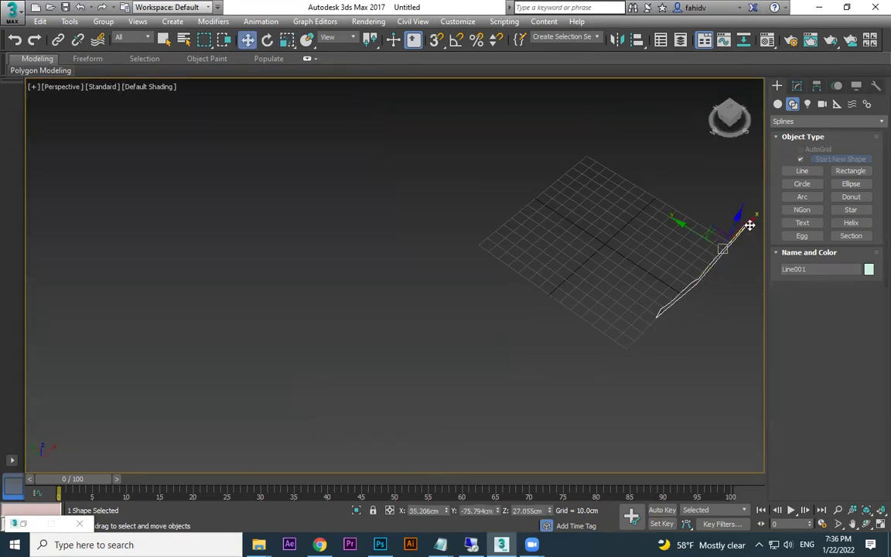
drag(750, 225, 723, 252)
Extrude the closed shape by 402 cm and shift it over the grid to about Y 29 cm.
click(797, 87)
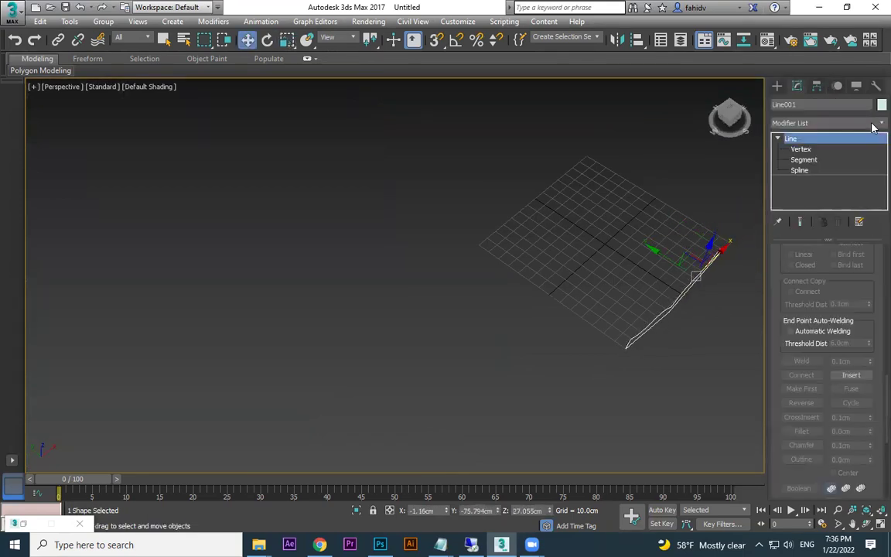
click(874, 123)
text(ex)
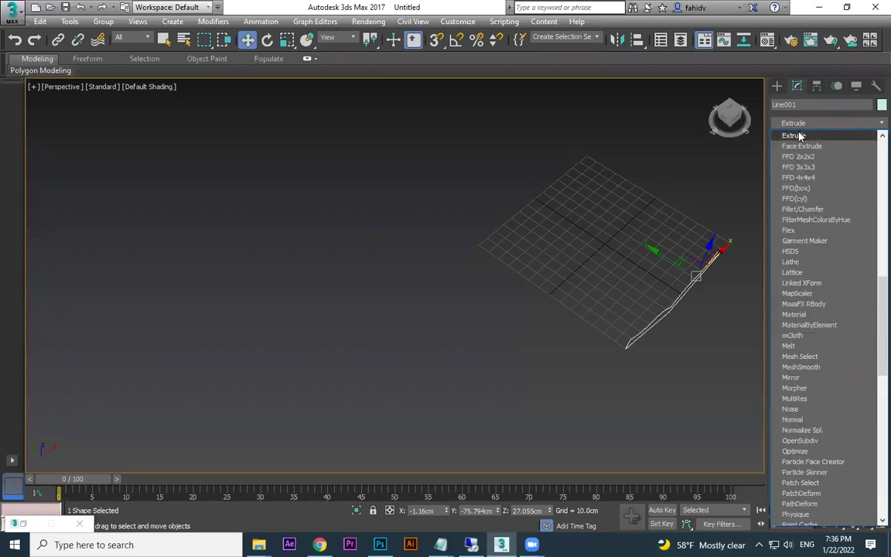
click(797, 136)
drag(861, 267, 858, 106)
middle_drag(698, 255, 397, 145)
scroll(475, 223, up, 2)
alt+middle_drag(475, 224, 449, 188)
key(r)
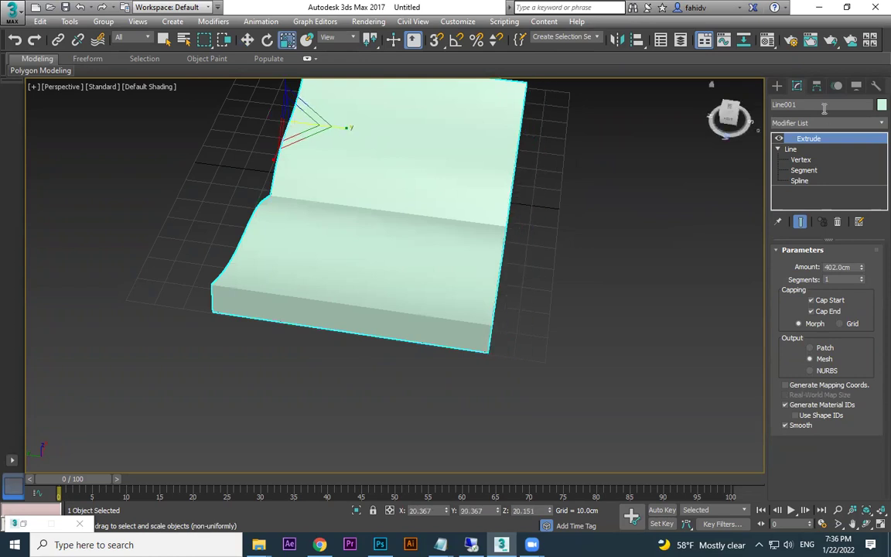
Start a new line in the Front view just below the profile, from its right lower corner to its lower centre point, about 63 cm long.
click(778, 86)
click(619, 276)
alt+middle_drag(618, 275, 542, 240)
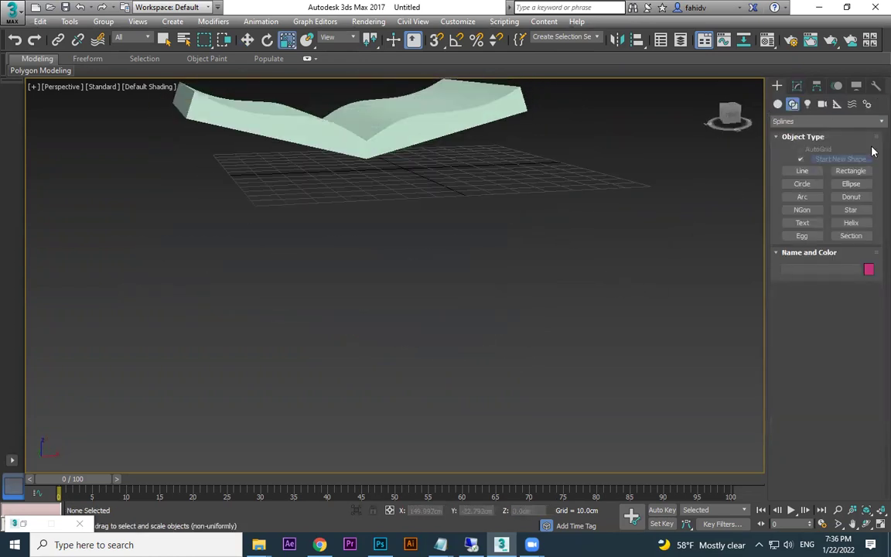
click(802, 172)
key(l)
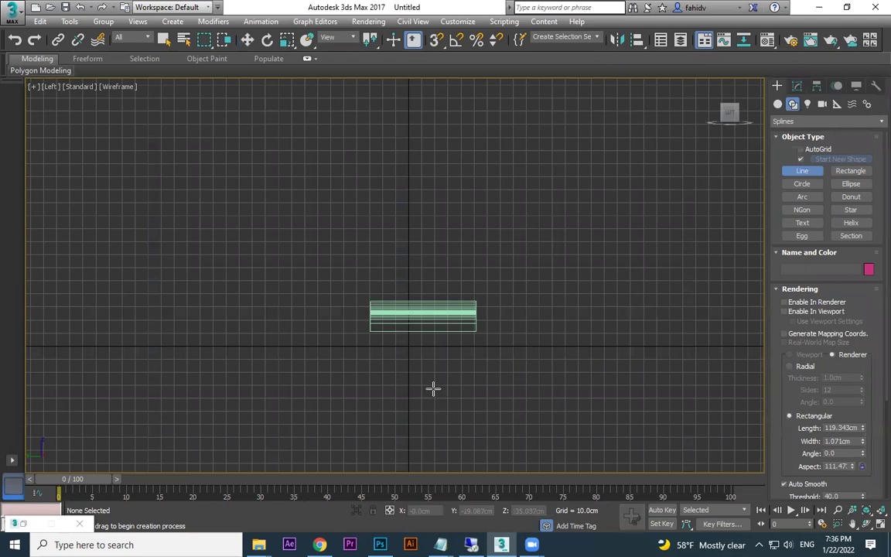
key(f)
scroll(685, 281, up, 3)
alt+middle_drag(680, 288, 470, 290)
key(l)
key(f)
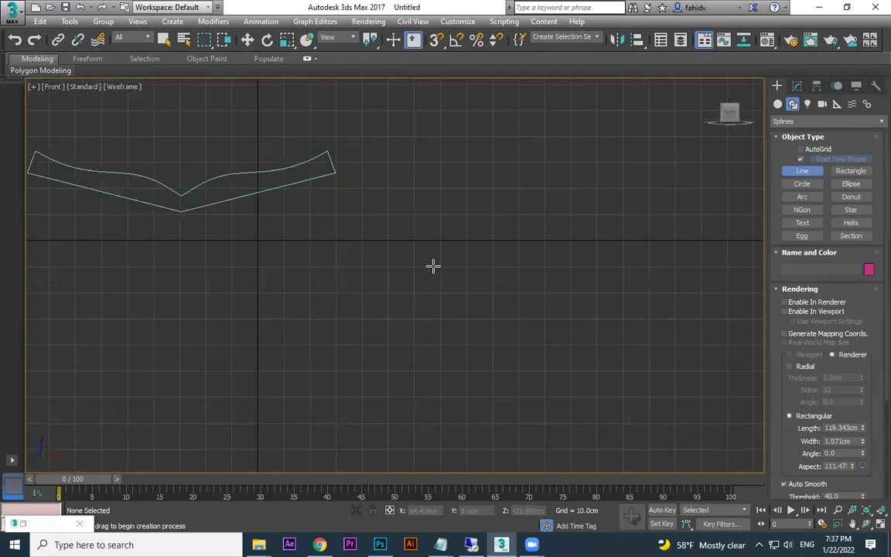
middle_drag(304, 201, 571, 299)
scroll(571, 299, up, 3)
middle_drag(636, 263, 743, 263)
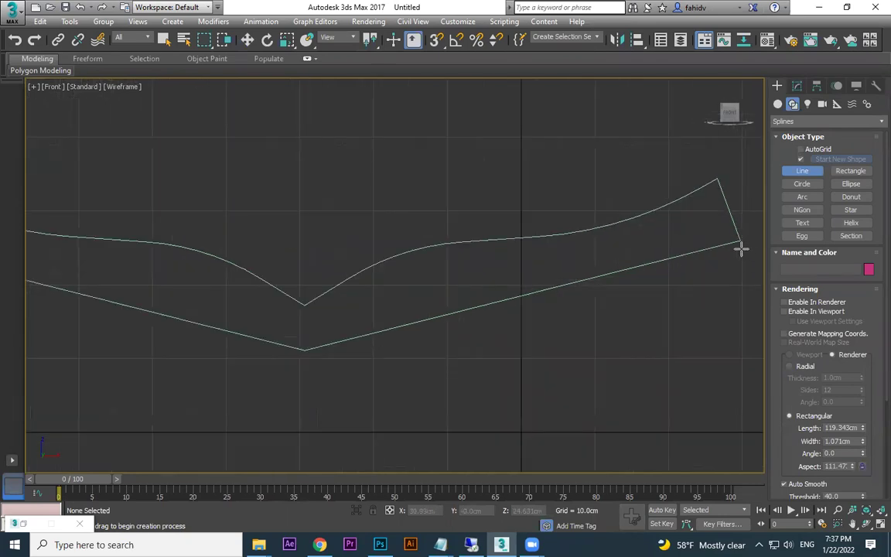
click(744, 238)
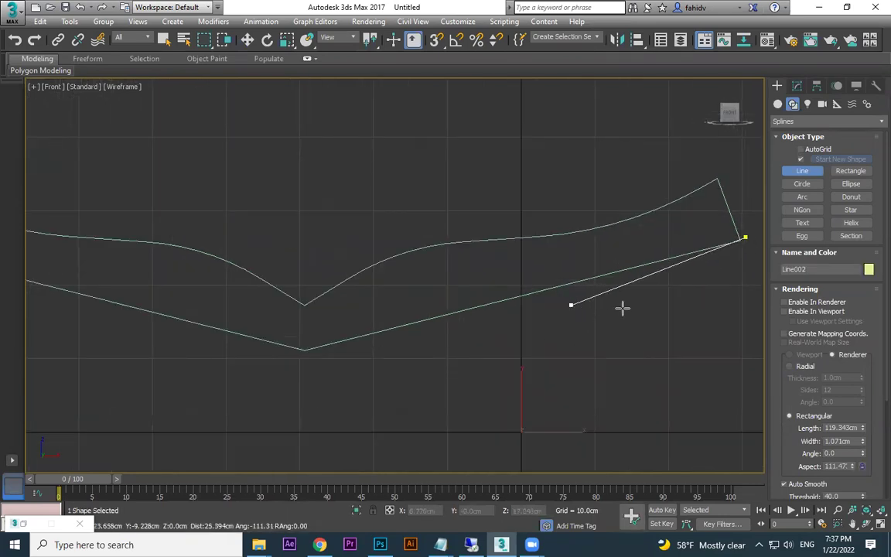
right_click(744, 249)
middle_drag(762, 242, 695, 242)
click(683, 238)
middle_drag(417, 343, 495, 304)
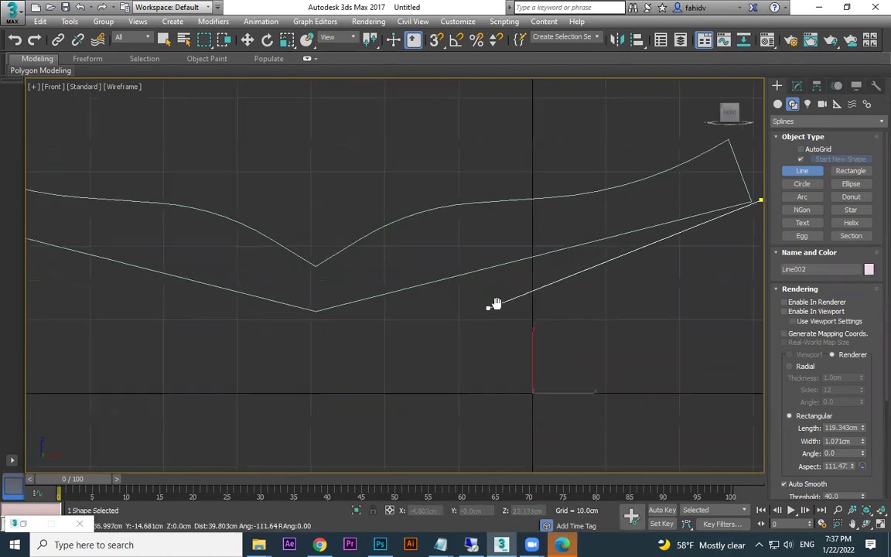
scroll(312, 315, up, 3)
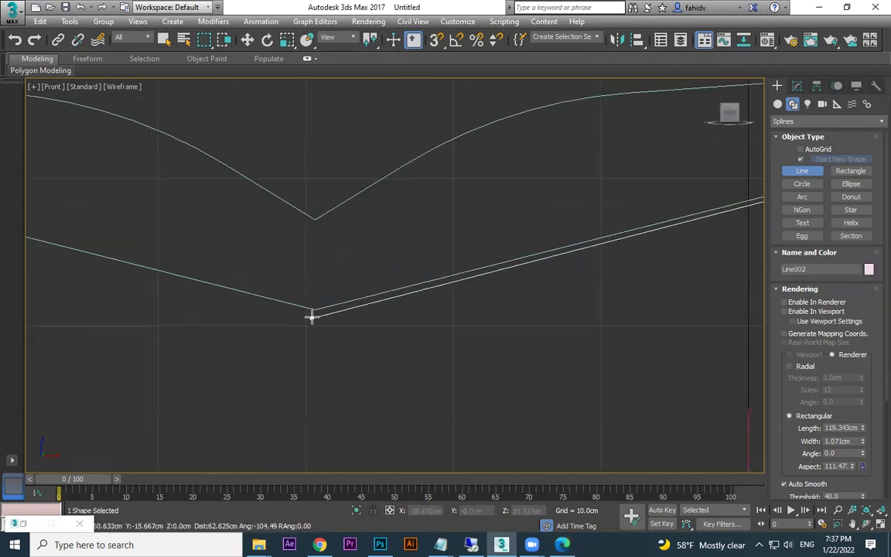
click(314, 315)
Continue the line about 61 cm along the underside to just outside the profile's left lower corner and end it.
scroll(220, 338, down, 4)
middle_drag(202, 338, 646, 410)
scroll(394, 324, up, 4)
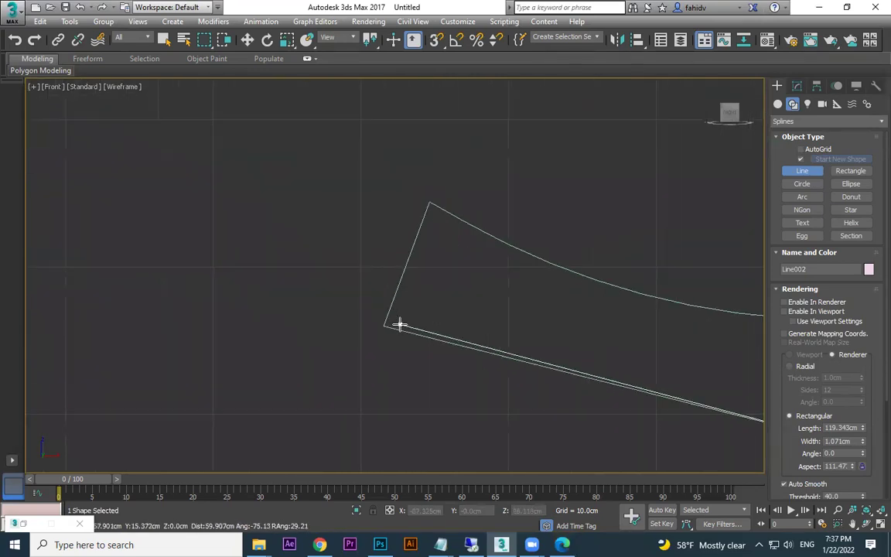
scroll(369, 332, up, 4)
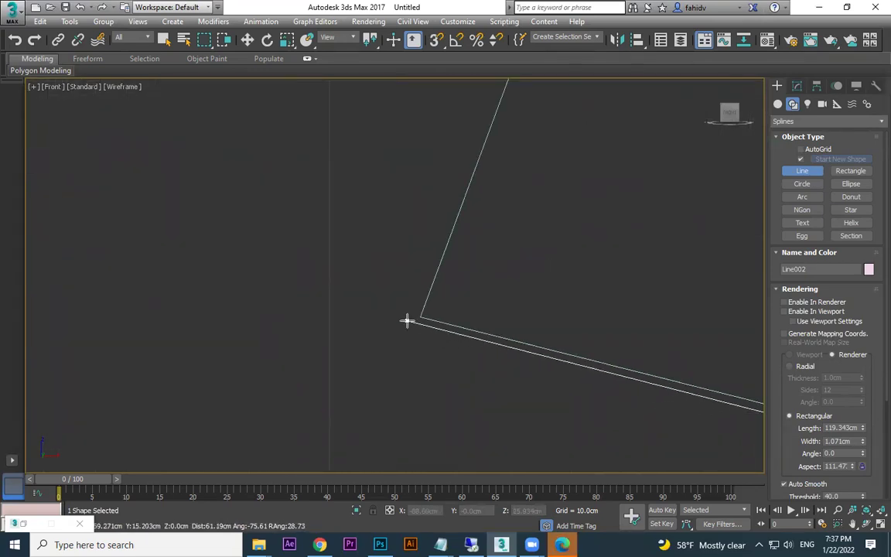
click(407, 319)
scroll(464, 360, down, 4)
right_click(532, 355)
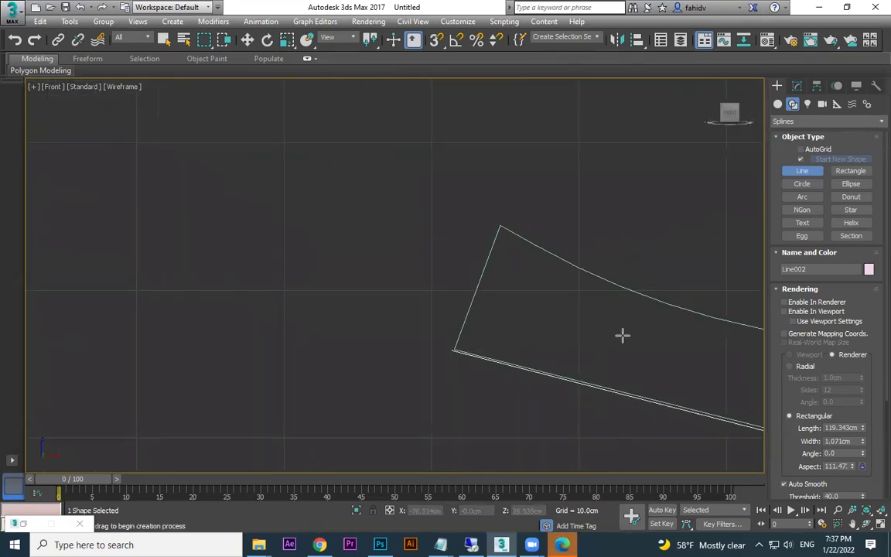
Enable the new line in the renderer and in the viewport, viewing it in Perspective.
key(p)
middle_drag(634, 326, 508, 323)
alt+middle_drag(400, 264, 509, 225)
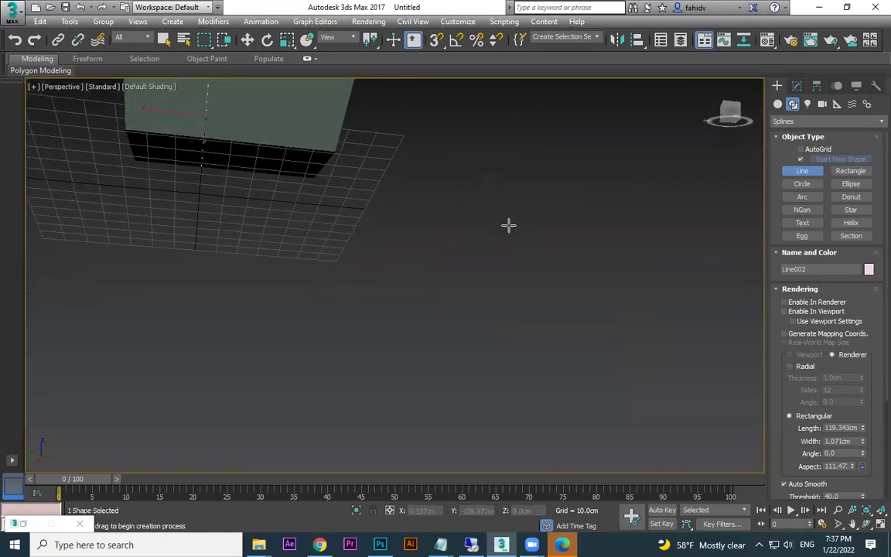
key(r)
click(798, 85)
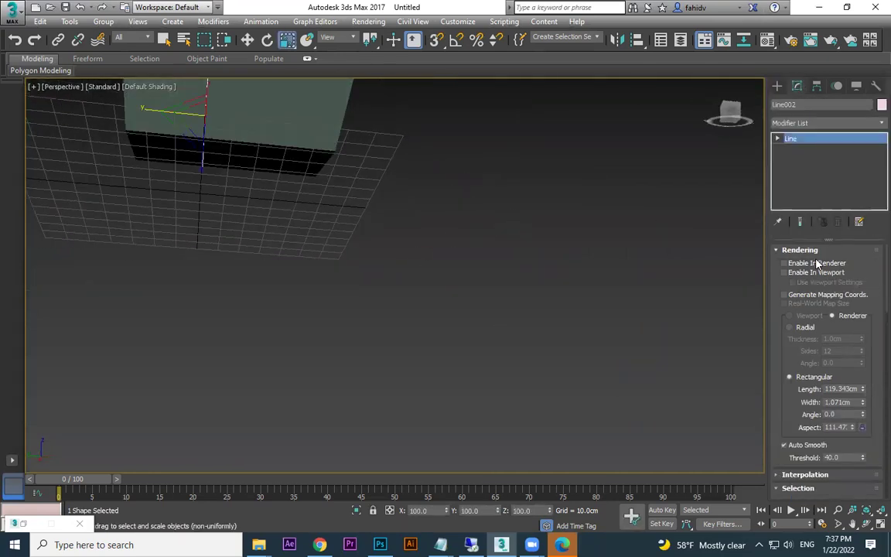
click(817, 264)
click(814, 274)
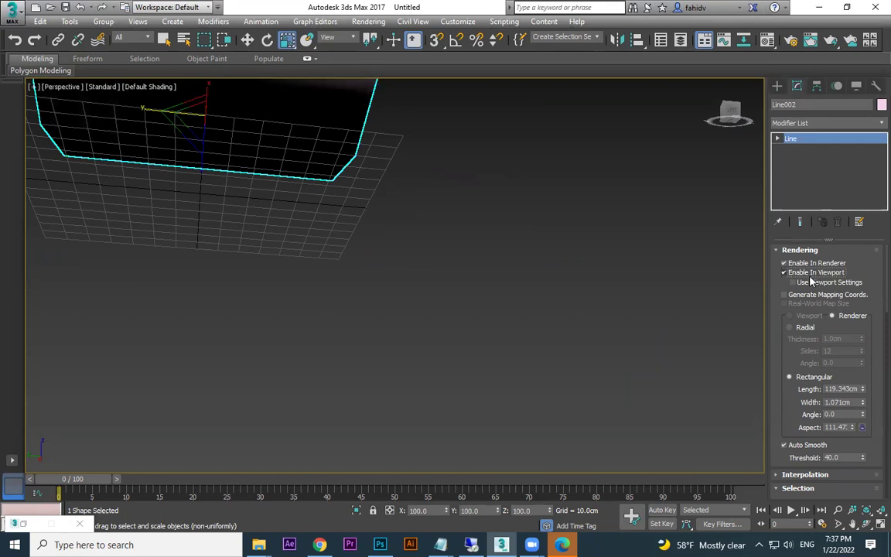
Try a radial section for the line, return it to rectangular, and reduce the section length to about 91.9 cm.
click(803, 328)
mouse_move(425, 318)
alt+middle_down()
mouse_move(430, 326)
mouse_move(416, 318)
alt+middle_up()
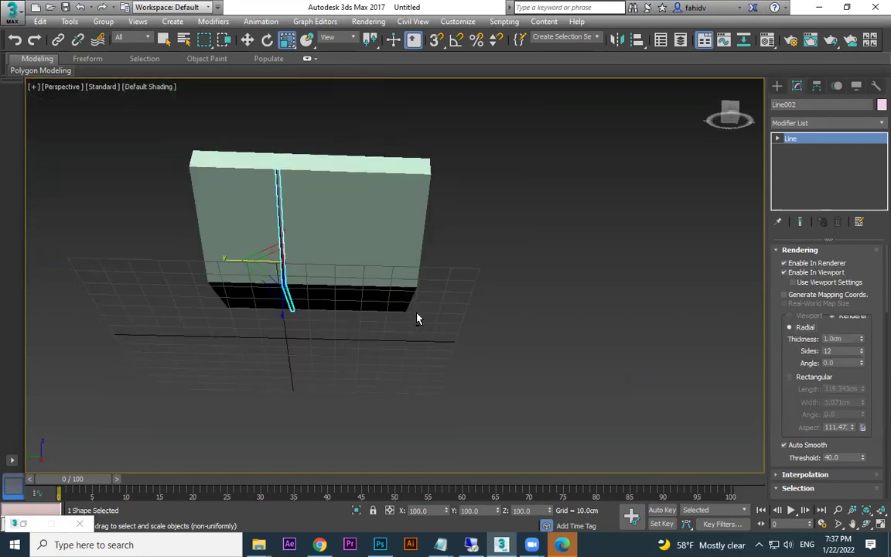
click(790, 376)
mouse_move(862, 389)
mouse_down()
mouse_move(865, 378)
mouse_move(860, 401)
mouse_up()
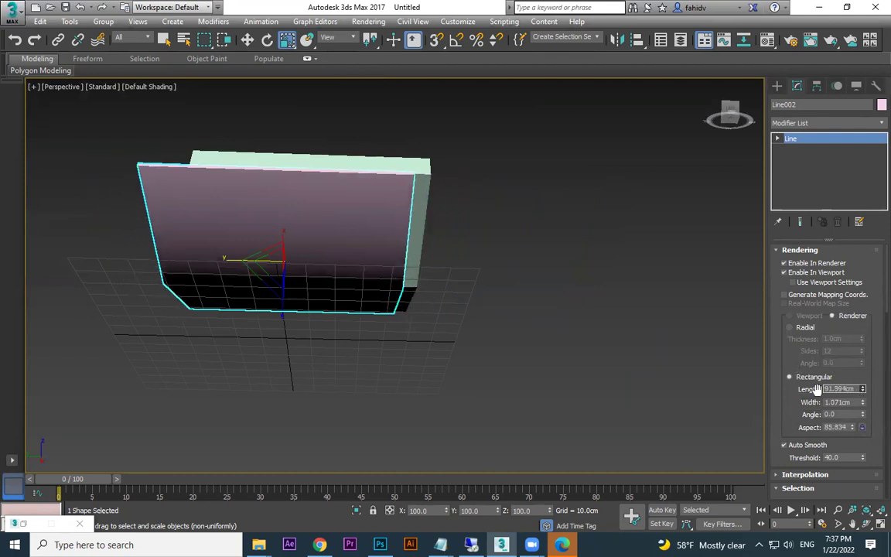
Move the cover strip to about Y -11.5 cm under the pages and reduce its section length to about 81.8 cm.
alt+middle_drag(333, 273, 316, 288)
key(w)
drag(256, 262, 286, 263)
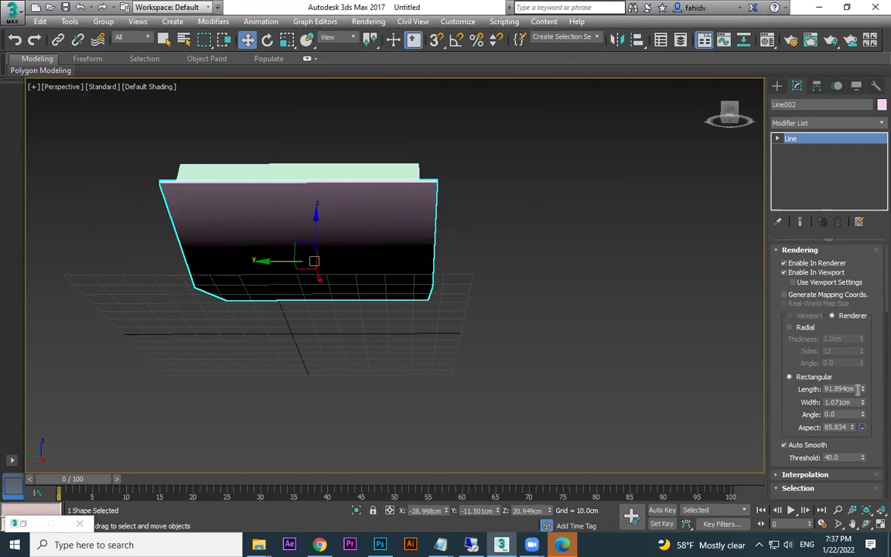
drag(864, 390, 867, 390)
Nudge the cover strip to about Y -11.2 cm and reduce its section width to about 0.41 cm.
alt+middle_drag(520, 313, 281, 262)
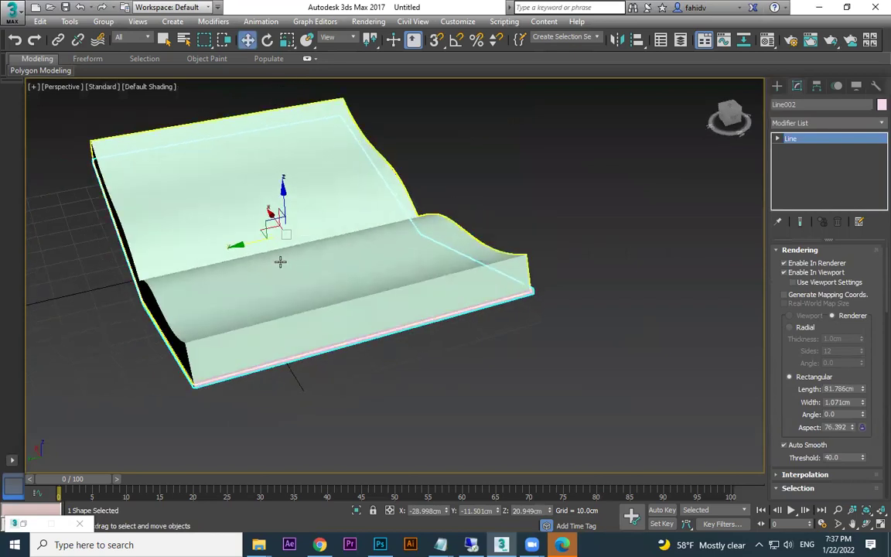
drag(245, 246, 242, 244)
alt+middle_drag(436, 320, 361, 307)
drag(864, 405, 867, 440)
Examine the thin cover strip along the edges and corners of the page block up close.
scroll(422, 341, up, 5)
scroll(382, 256, down, 3)
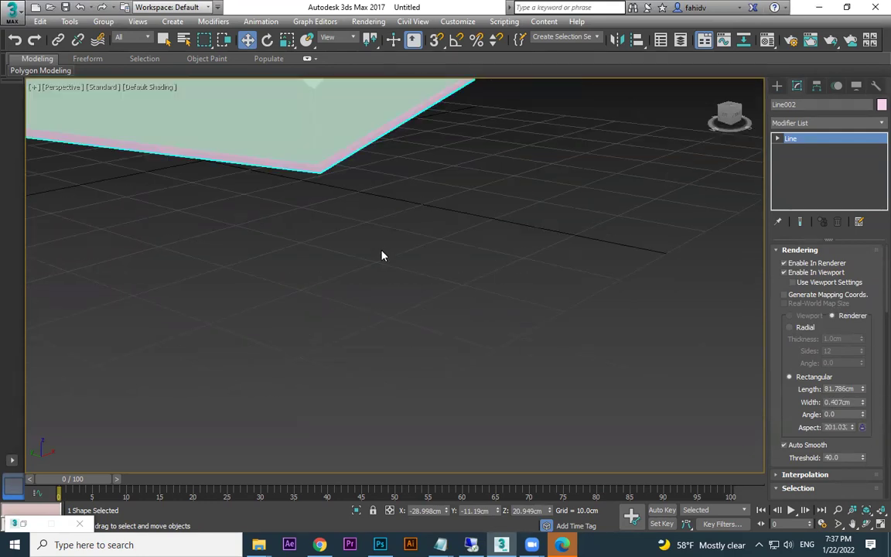
scroll(386, 256, down, 5)
scroll(500, 326, up, 5)
scroll(502, 281, up, 2)
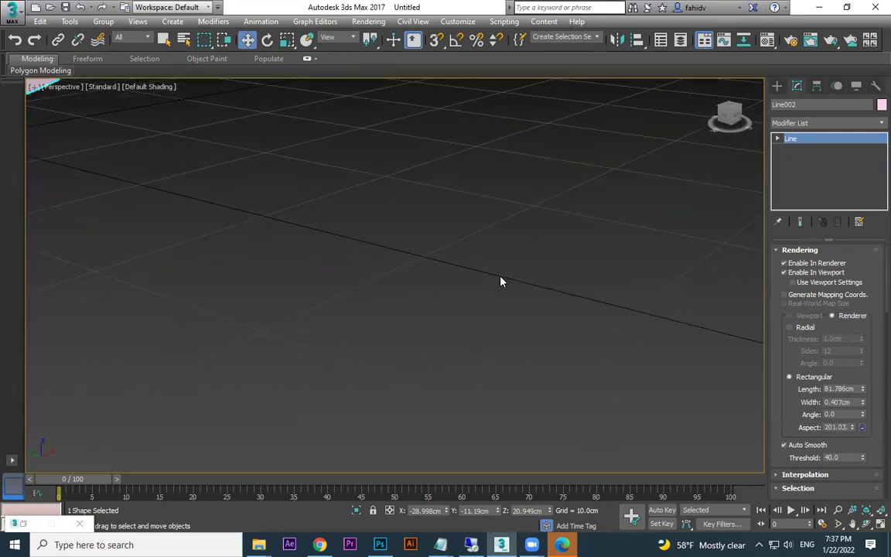
scroll(501, 281, down, 4)
middle_drag(502, 280, 483, 344)
scroll(484, 344, up, 2)
scroll(565, 379, up, 3)
scroll(564, 379, down, 5)
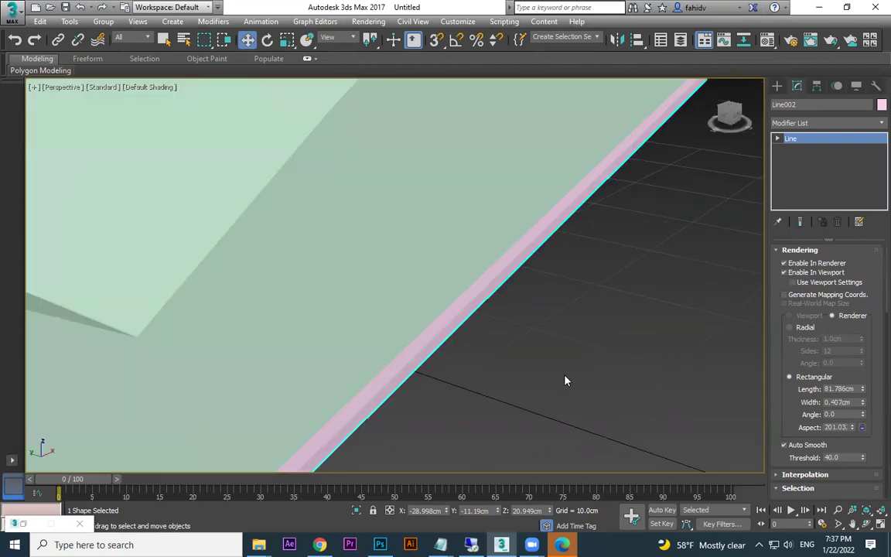
mouse_move(532, 384)
alt+middle_down()
mouse_move(590, 392)
mouse_move(685, 424)
mouse_move(689, 438)
mouse_move(599, 388)
mouse_move(598, 324)
mouse_move(550, 376)
mouse_move(555, 432)
alt+middle_up()
click(589, 391)
click(378, 272)
scroll(425, 260, up, 4)
scroll(426, 260, down, 5)
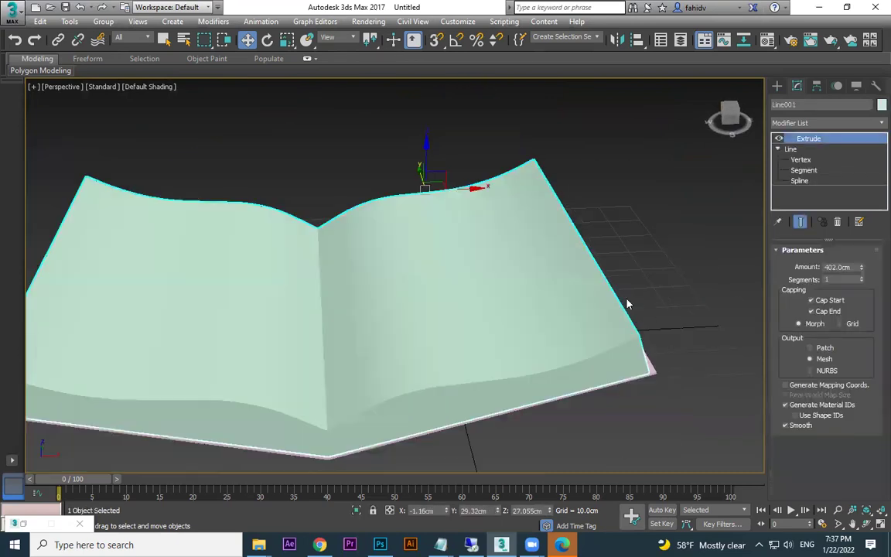
Select the page block and the cover together, convert both to Editable Poly, and clear the selection.
click(650, 224)
key(ctrl+a)
right_click(529, 299)
mouse_move(577, 428)
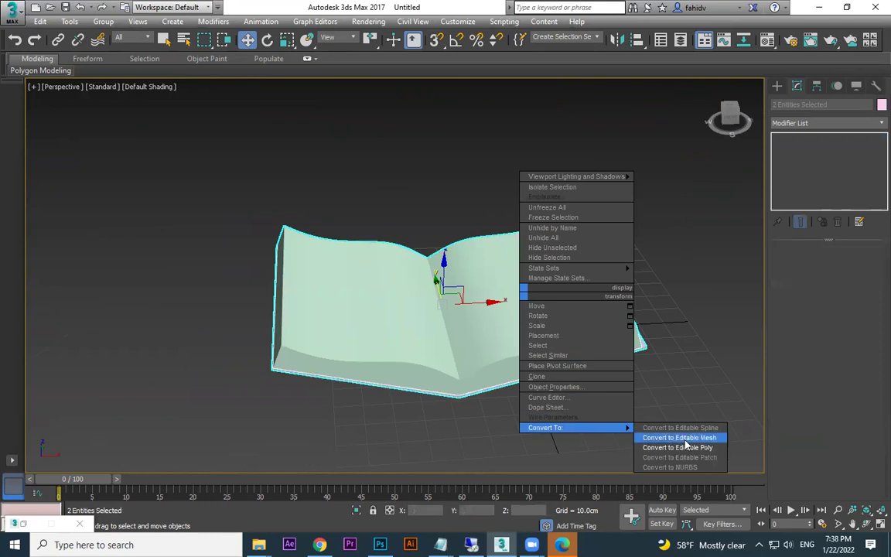
click(680, 447)
click(565, 281)
scroll(541, 287, up, 3)
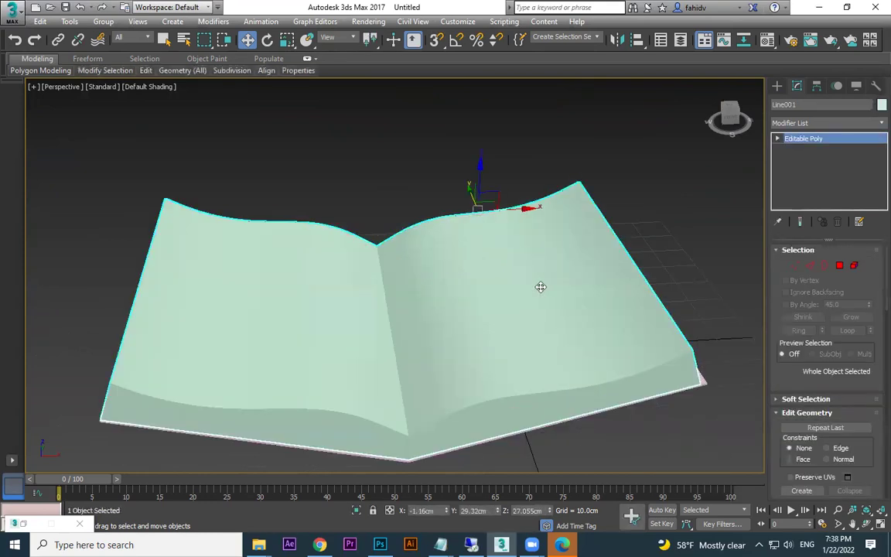
click(648, 224)
Open the Material Editor and reset all of its material slots.
key(m)
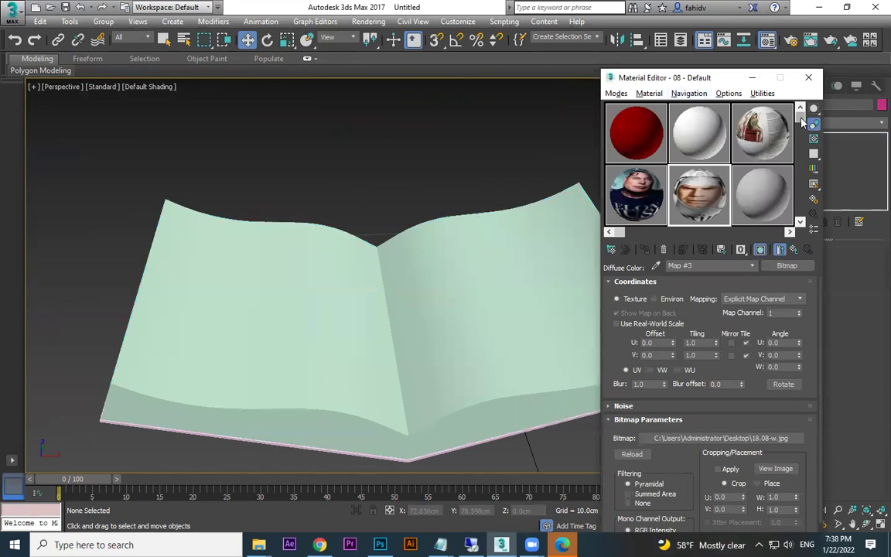
drag(802, 122, 806, 182)
scroll(719, 170, up, 1)
click(763, 93)
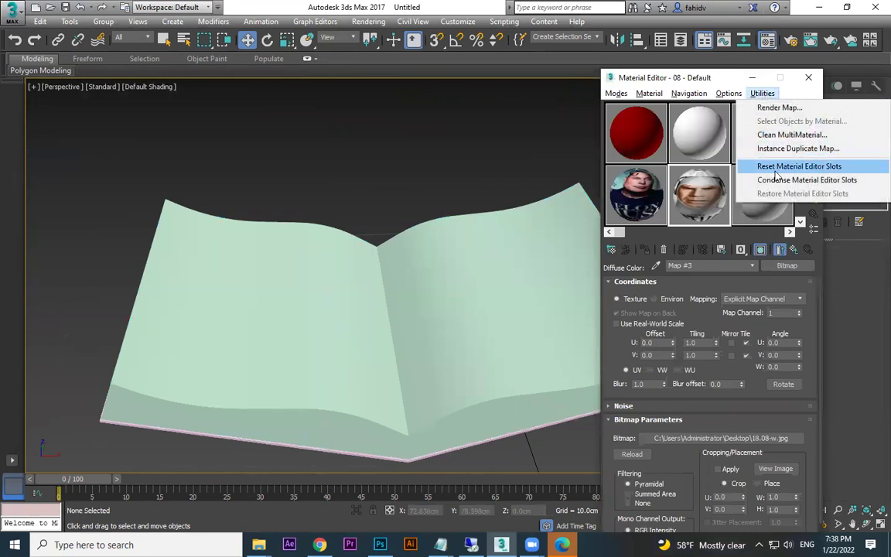
click(800, 166)
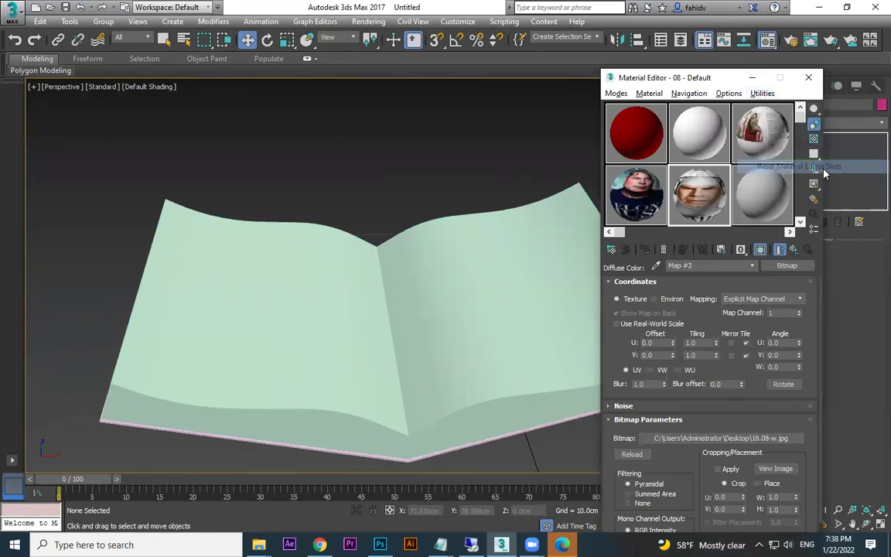
click(762, 93)
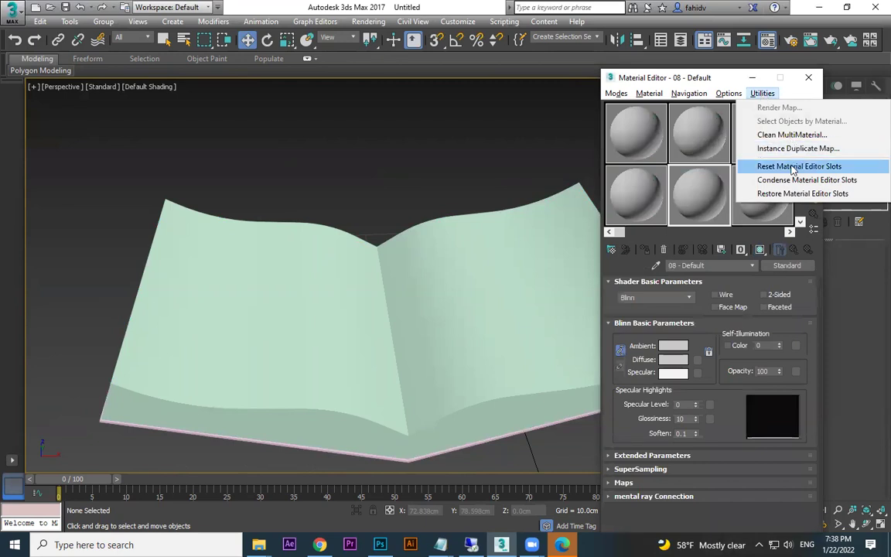
Assign the first material to the page block and set its diffuse color to white.
click(793, 167)
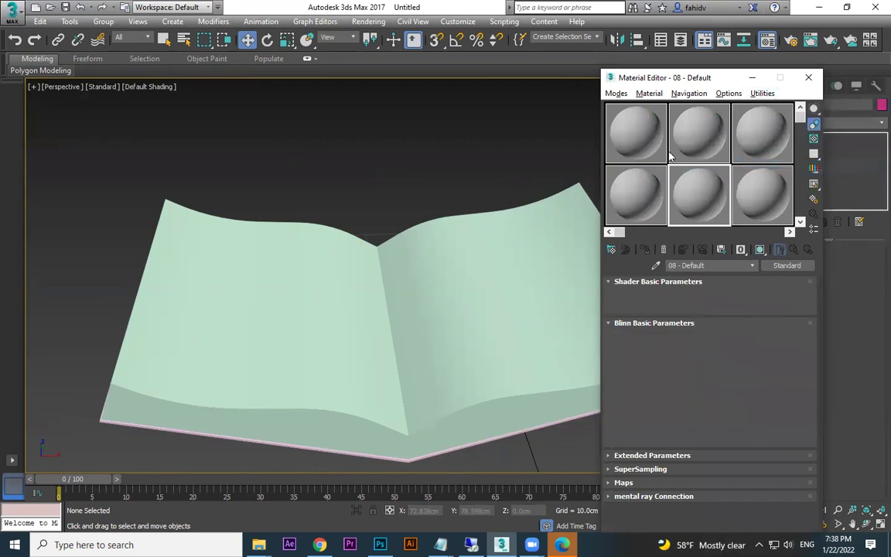
click(455, 236)
click(627, 136)
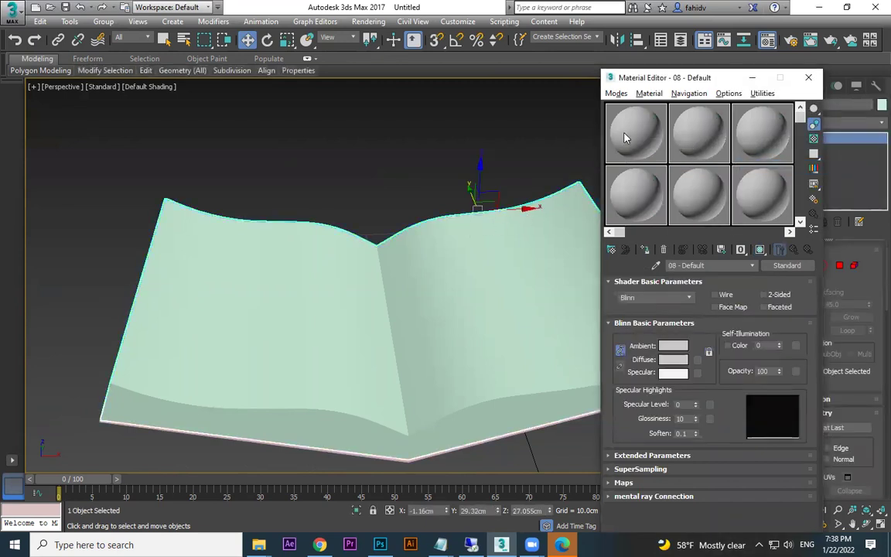
click(647, 250)
click(673, 360)
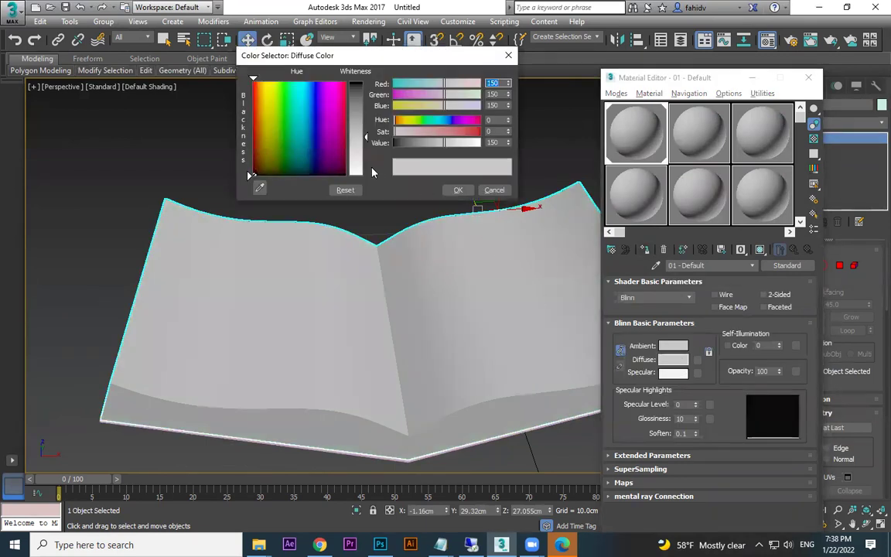
drag(372, 171, 365, 179)
click(458, 190)
Assign the second material to the cover beneath the pages and open its diffuse color for editing.
mouse_move(480, 286)
alt+middle_down()
mouse_move(492, 281)
mouse_move(487, 273)
alt+middle_up()
click(487, 282)
click(704, 125)
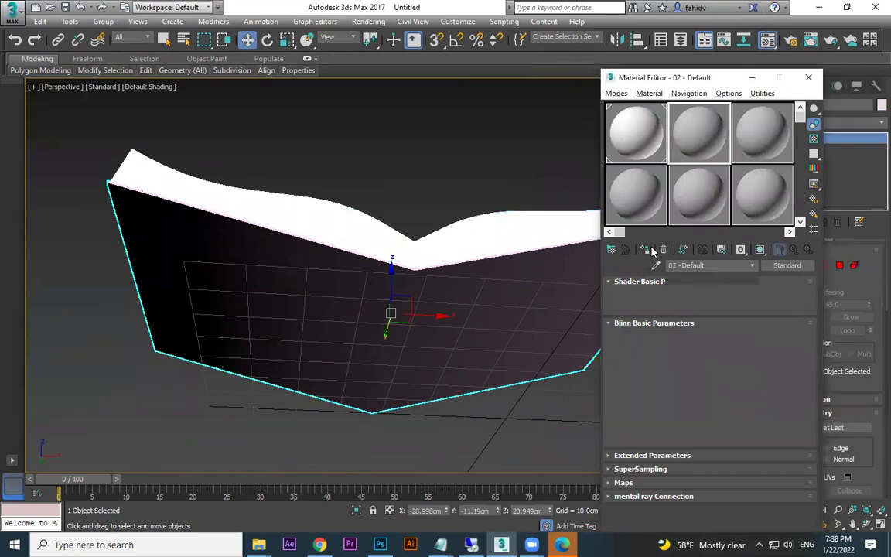
click(671, 361)
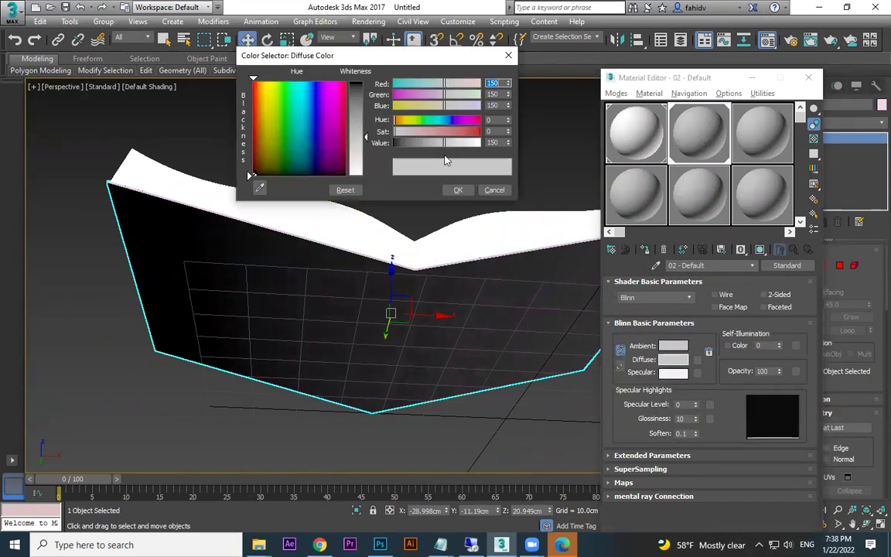
Try bright red, magenta and purple as the cover material's diffuse color.
click(344, 82)
click(356, 83)
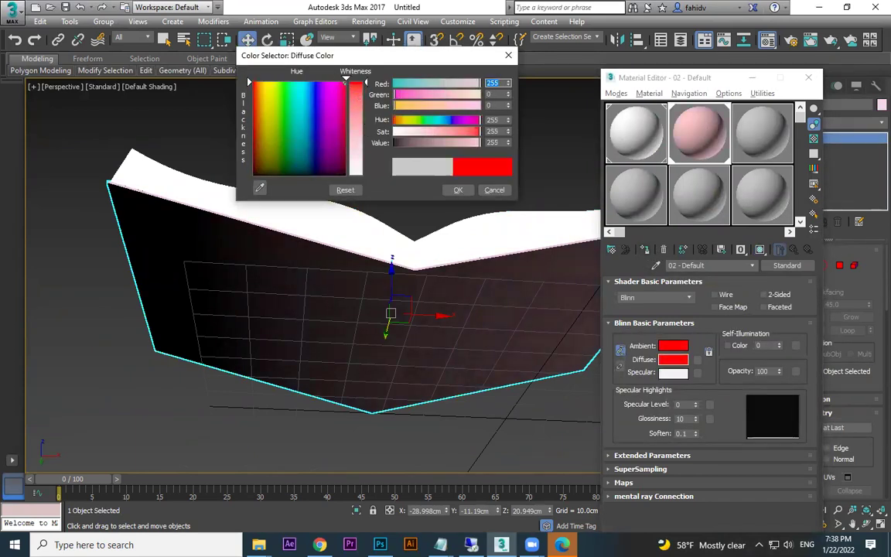
drag(334, 96, 337, 81)
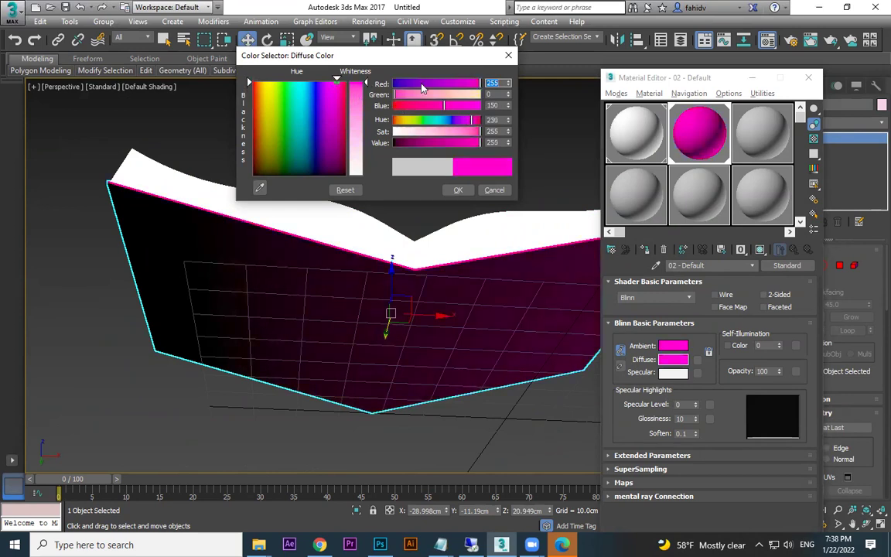
click(411, 85)
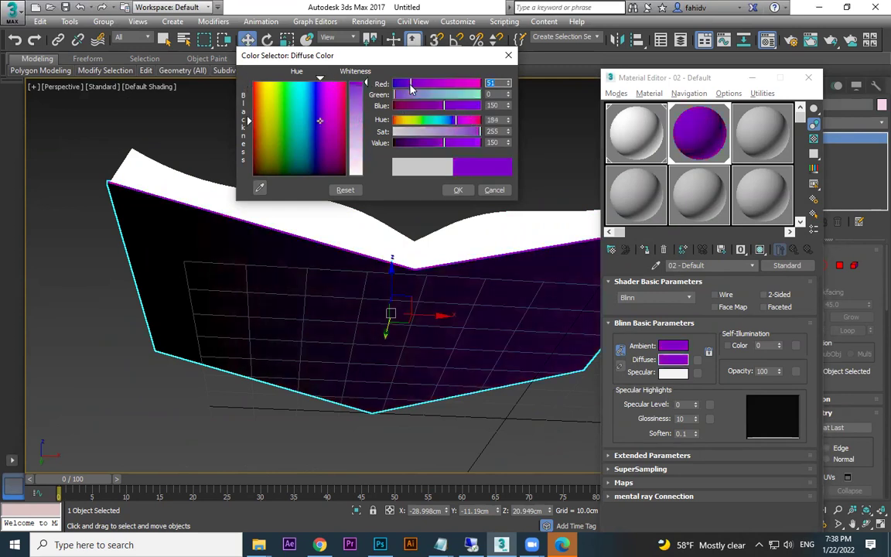
Set the cover material's diffuse color to dark red with Red 31, Green 0, Blue 0, and minimize the Material Editor.
click(345, 82)
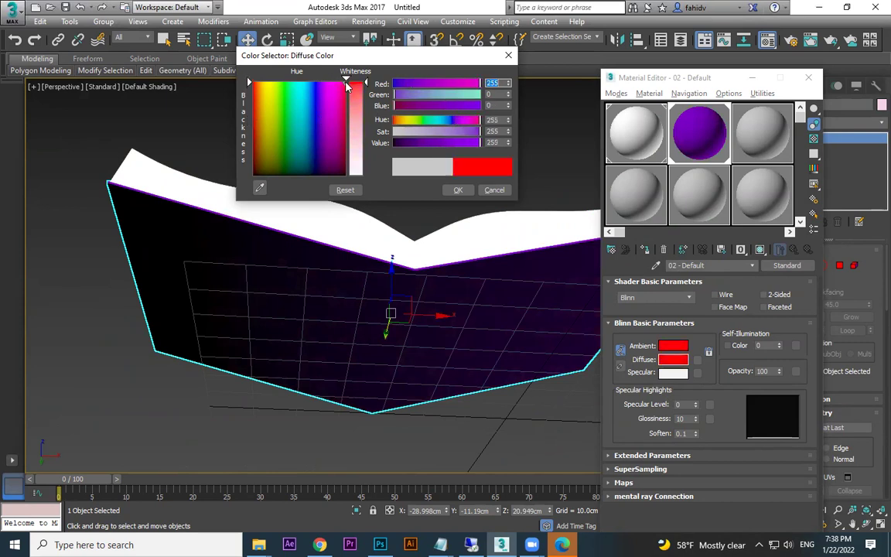
click(404, 83)
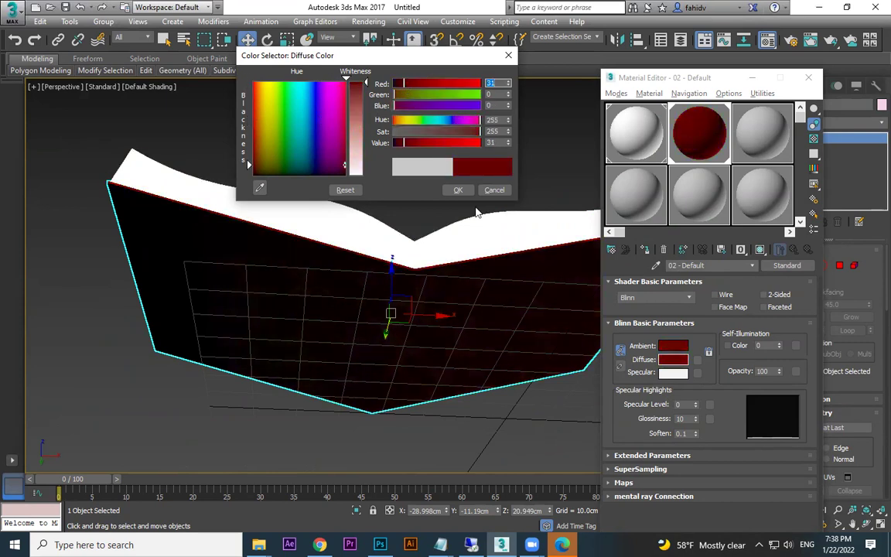
click(457, 189)
click(453, 194)
alt+middle_drag(467, 233, 474, 316)
click(752, 77)
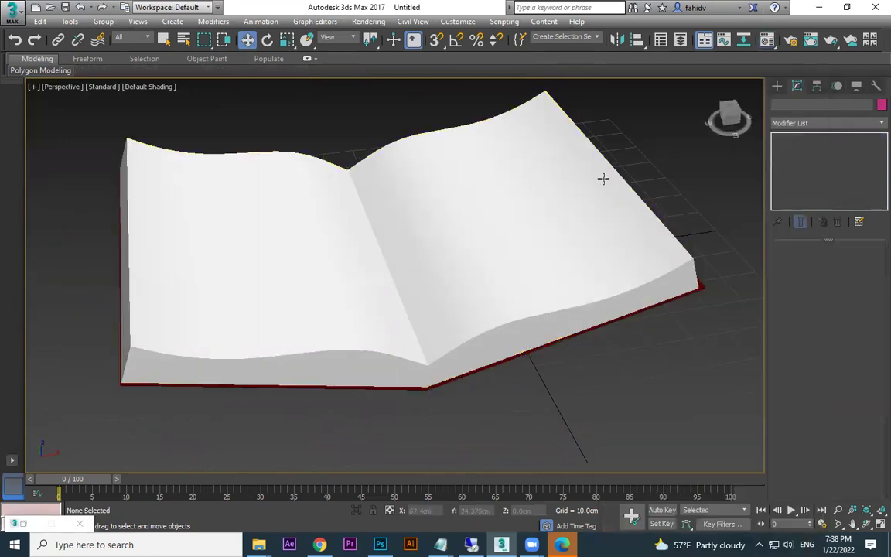
Convert the page block to Editable Poly and enter Polygon level with edged faces displayed.
click(569, 177)
click(645, 144)
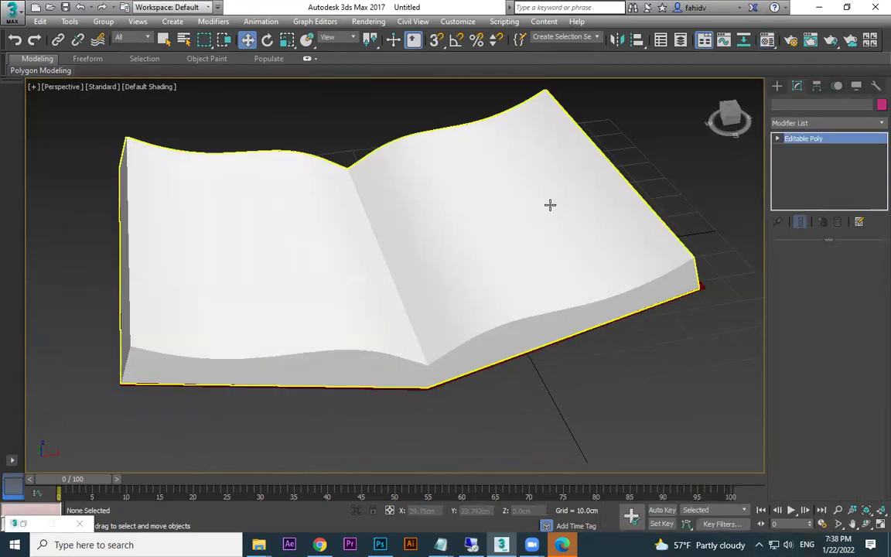
click(550, 205)
scroll(549, 220, up, 1)
alt+middle_drag(548, 253, 523, 257)
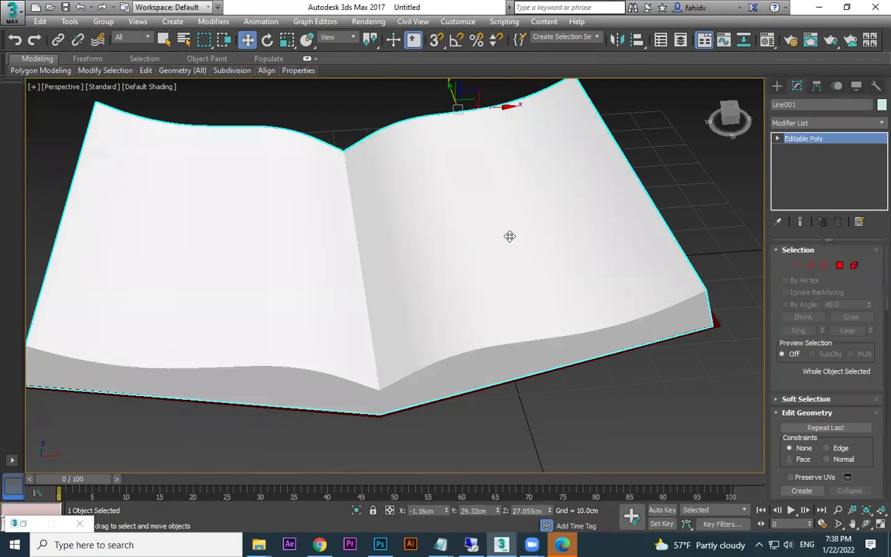
right_click(502, 192)
mouse_move(568, 319)
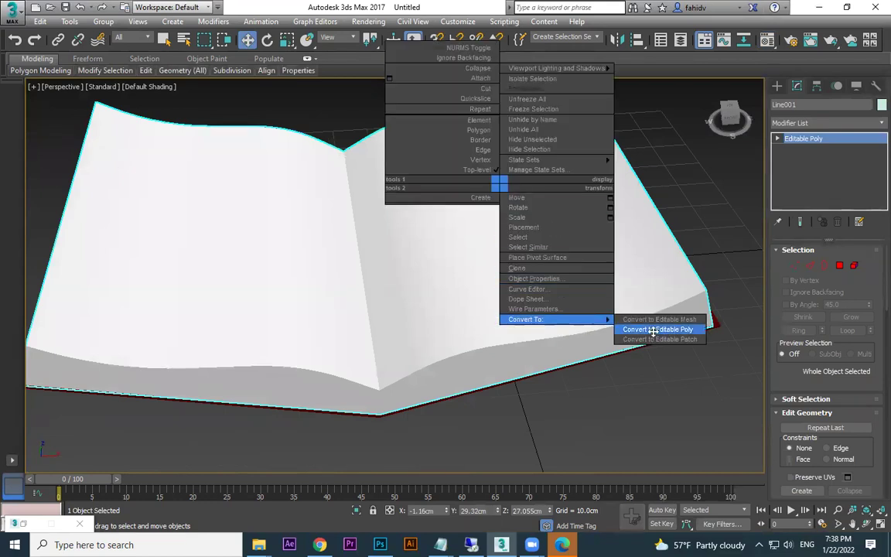
click(650, 329)
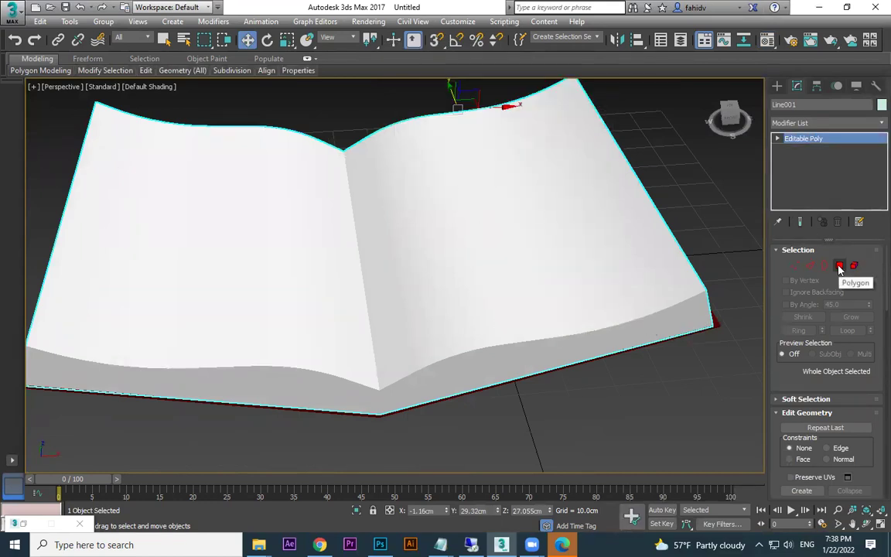
click(840, 265)
key(F4)
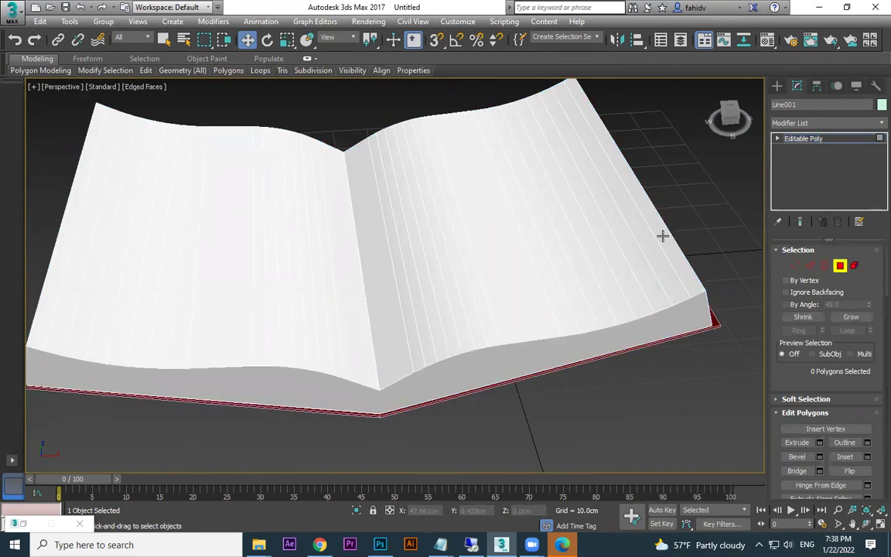
Try selecting the page surface strip by strip, starting from the right page's outer edge.
click(661, 239)
ctrl+click(644, 260)
ctrl+click(633, 263)
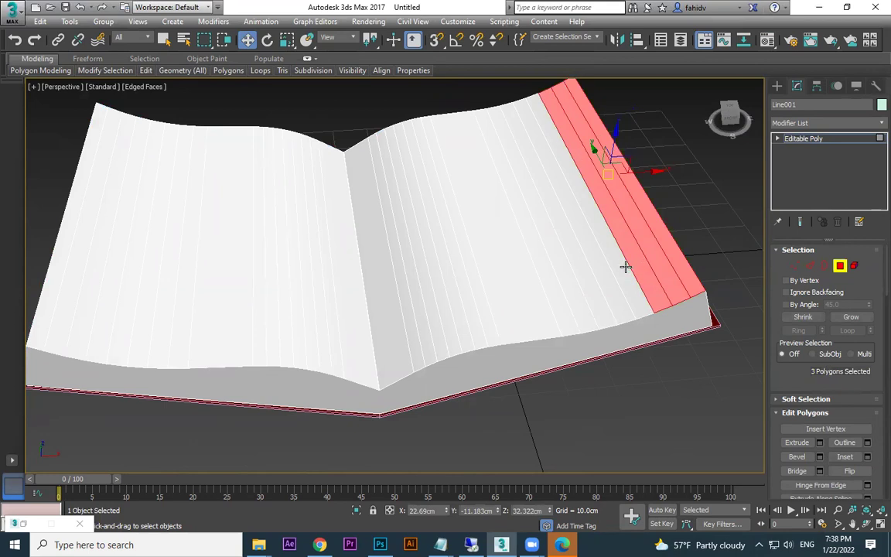
ctrl+click(625, 267)
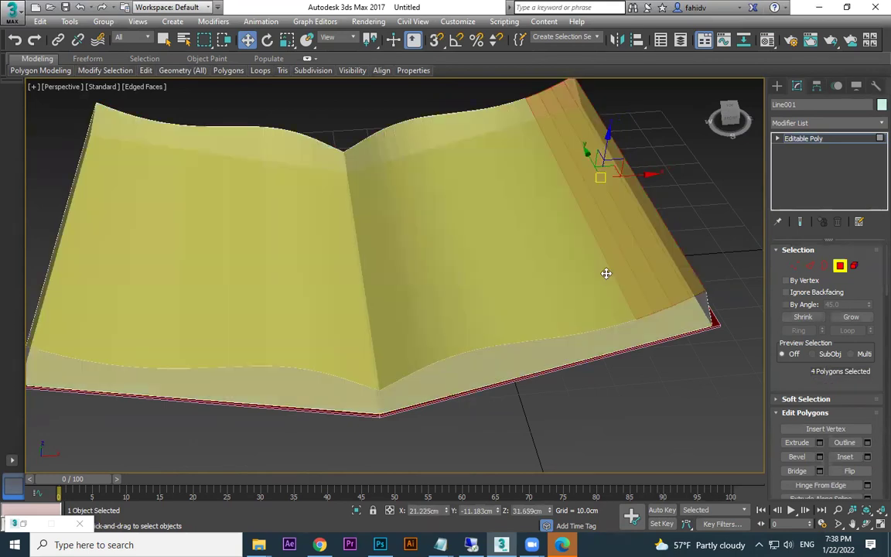
shift+click(606, 272)
scroll(240, 295, down, 5)
alt+middle_drag(240, 296, 264, 248)
scroll(160, 304, up, 3)
Select all the polygons of the two curved page surfaces, excluding the block's side and bottom faces.
click(545, 194)
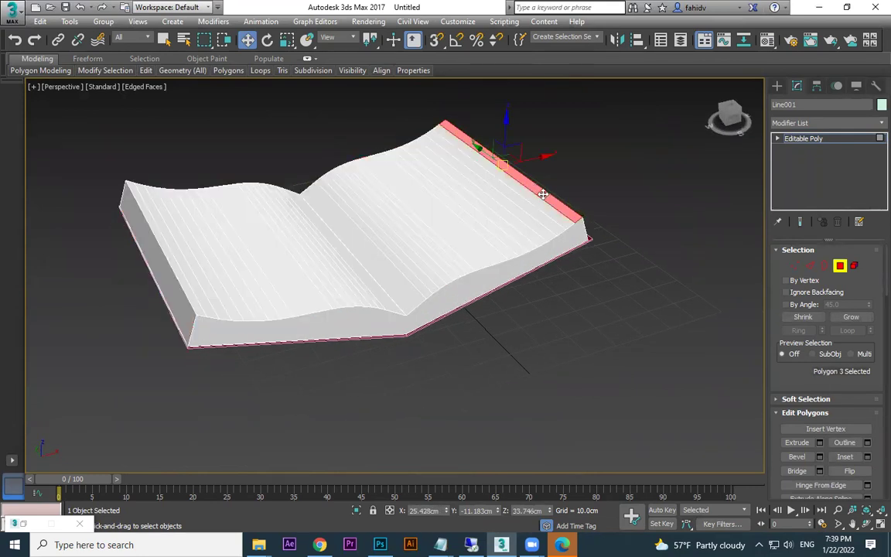
shift+click(539, 203)
alt+middle_drag(392, 270, 391, 246)
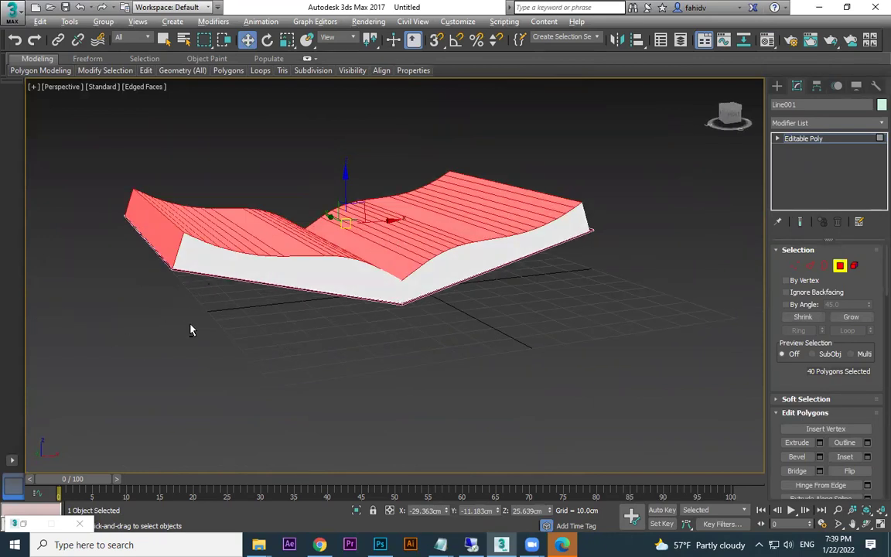
alt+drag(179, 311, 106, 265)
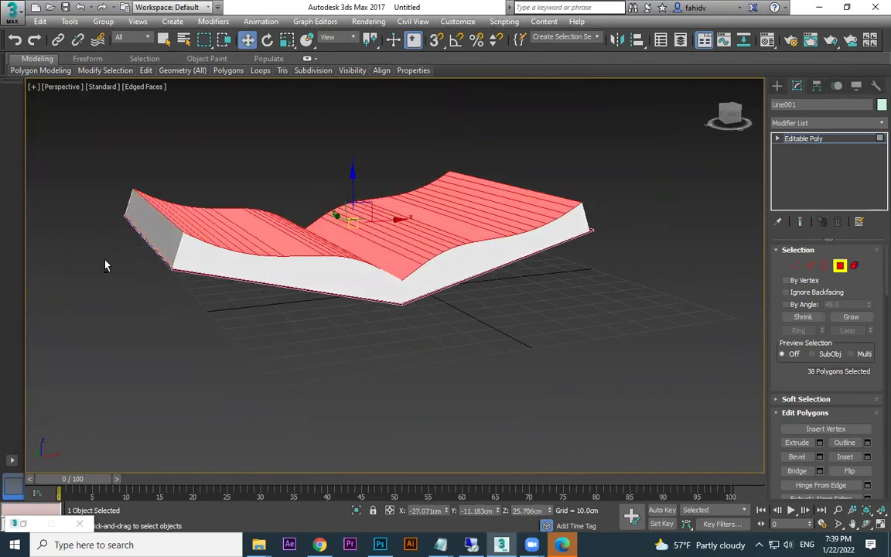
alt+drag(404, 317, 368, 294)
alt+drag(603, 247, 582, 206)
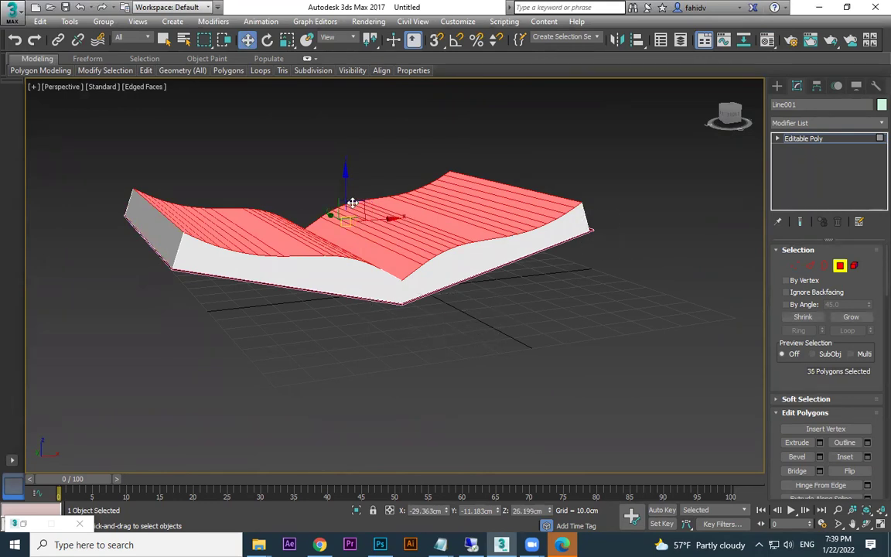
Try raising the selected page surfaces by about 19 cm.
drag(345, 175, 353, 112)
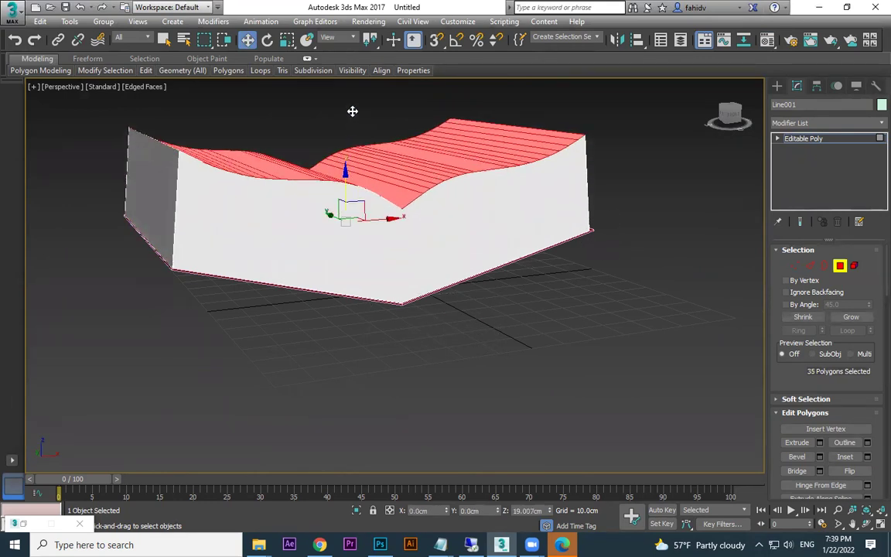
alt+middle_drag(352, 112, 545, 229)
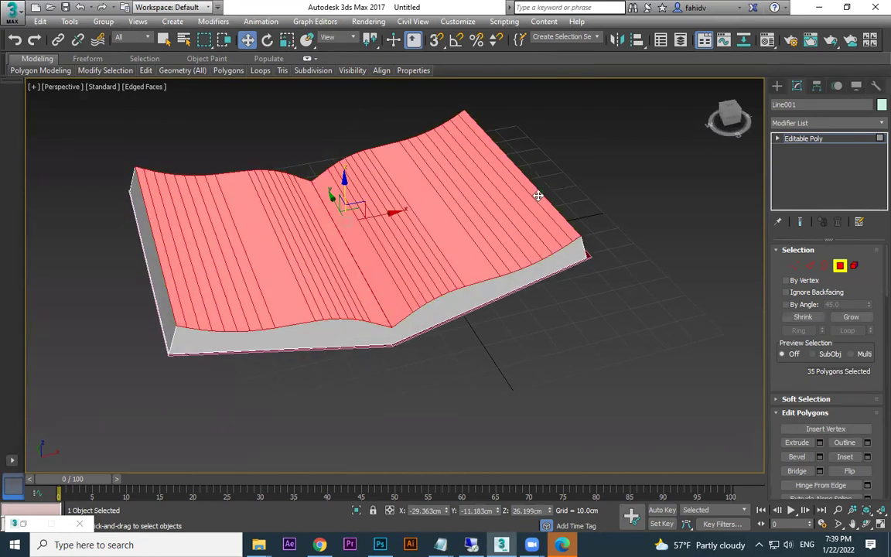
scroll(354, 244, up, 3)
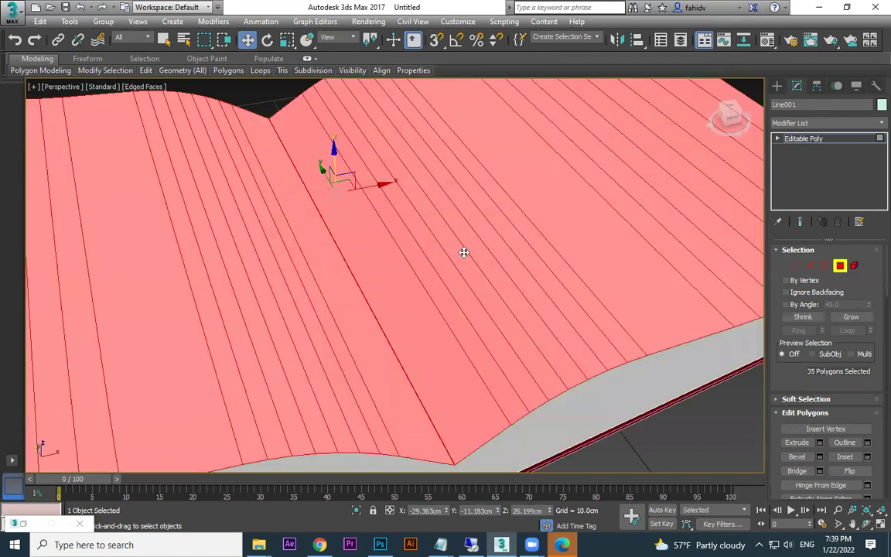
alt+middle_drag(464, 253, 446, 253)
scroll(446, 253, down, 2)
Assign the third material to the selected page polygons and add a Bitmap map to its diffuse color.
key(m)
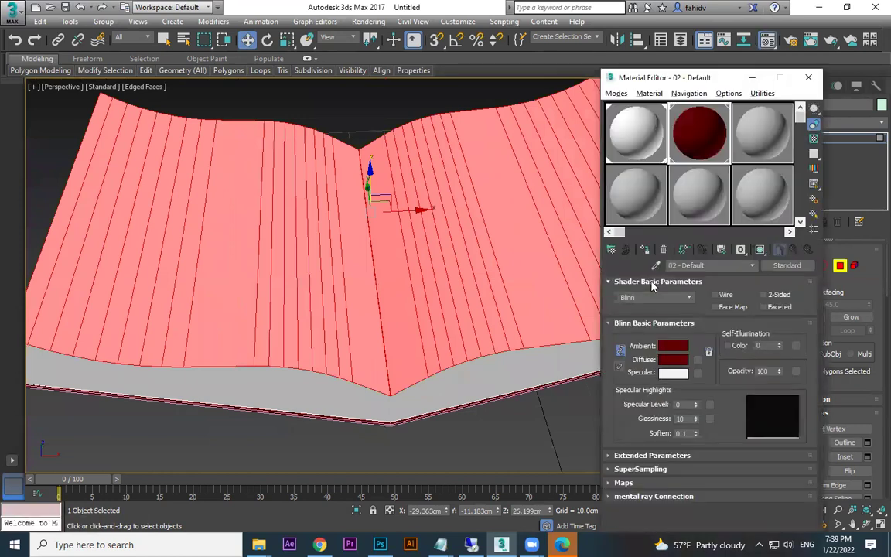
click(762, 143)
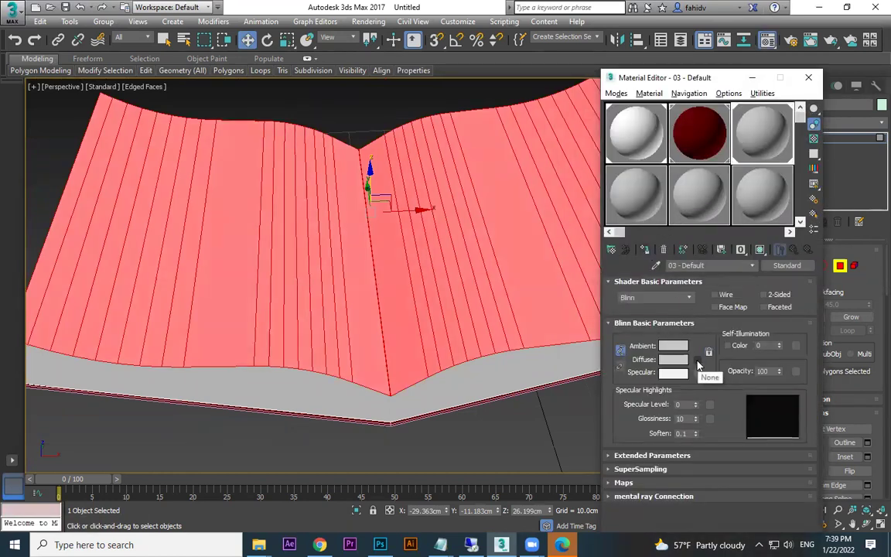
click(698, 361)
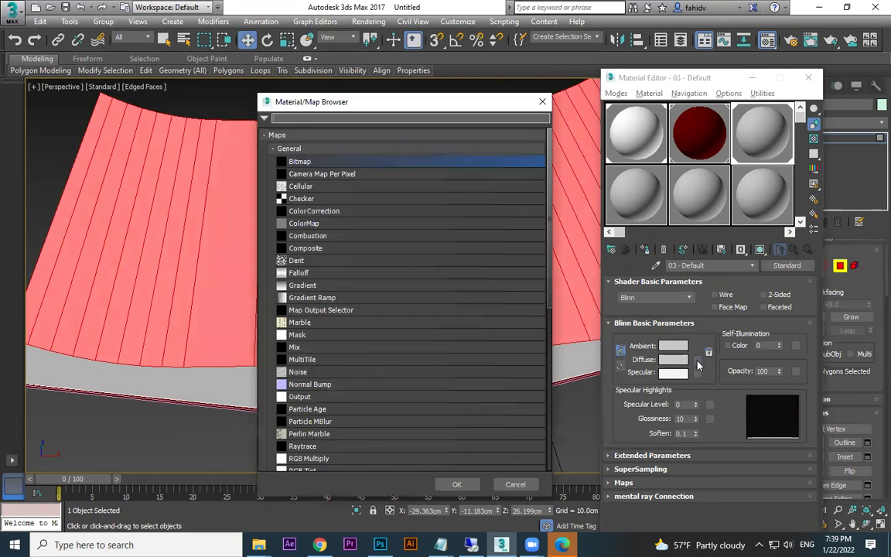
double_click(295, 163)
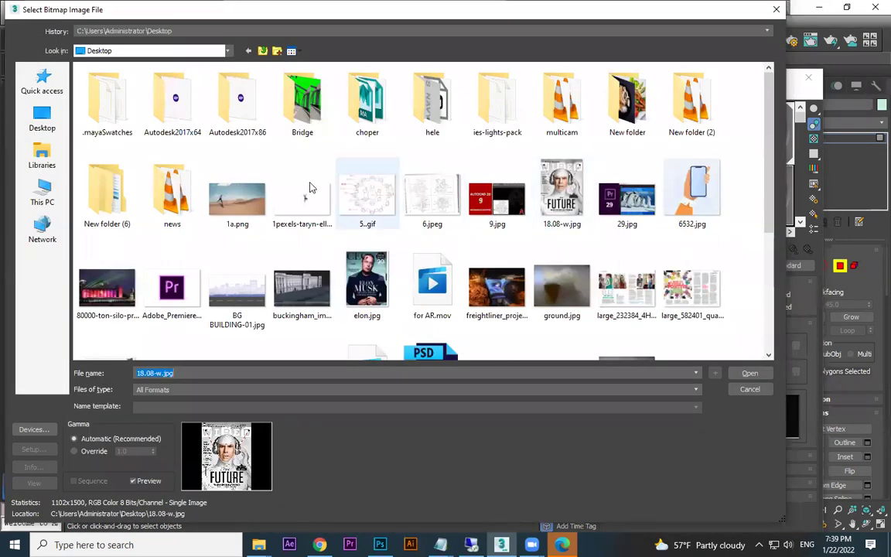
Load large_232384_4HyLeJnOBubSkC2RBwyVd2dn9.jpg as the bitmap, enable its display in the viewport, and minimize the Material Editor.
scroll(676, 263, down, 2)
click(691, 151)
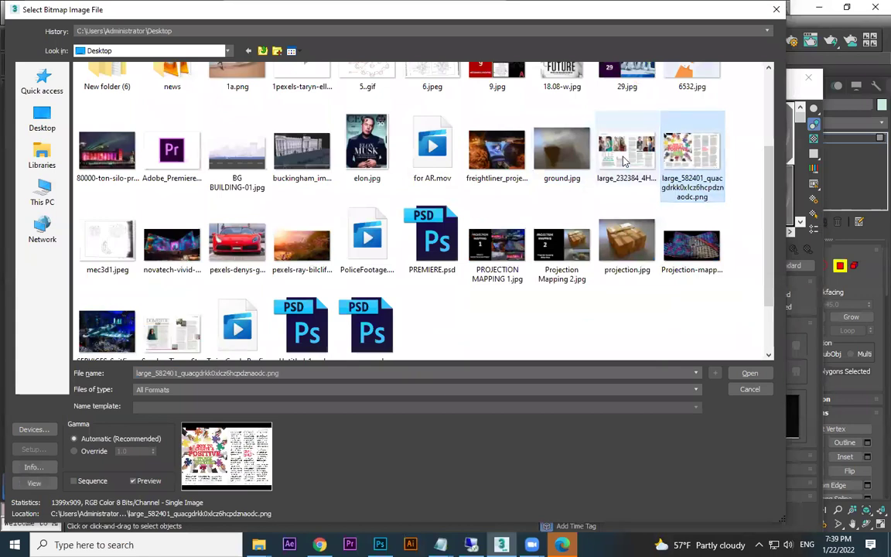
click(626, 151)
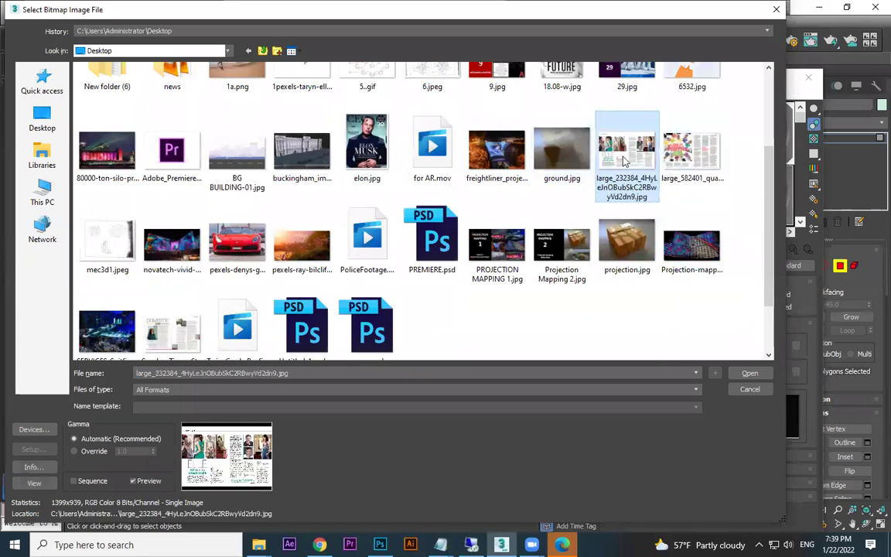
click(749, 374)
click(760, 252)
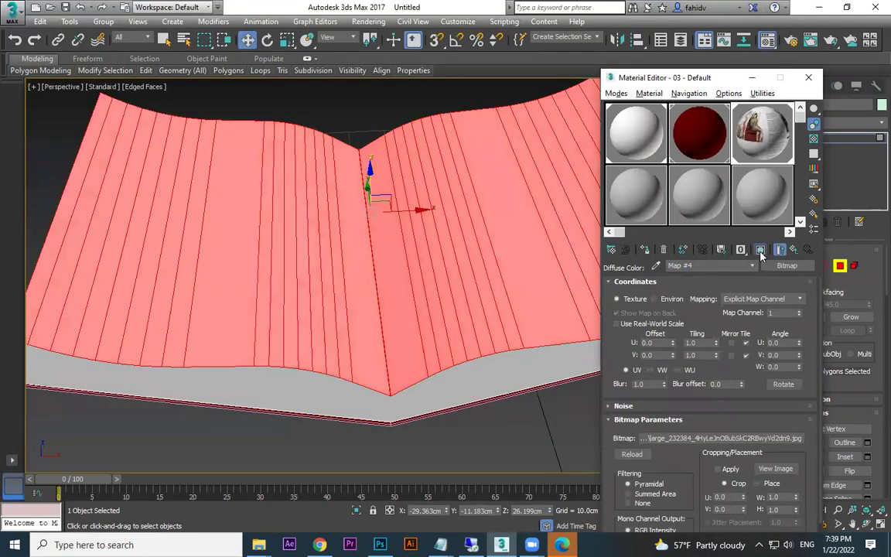
click(752, 77)
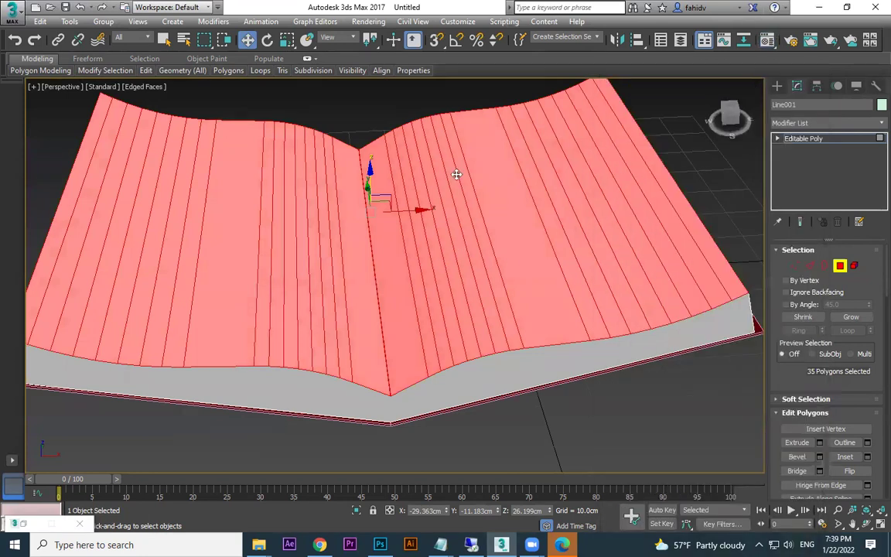
Add a UVW Map modifier to the page block with its page polygons selected.
click(874, 124)
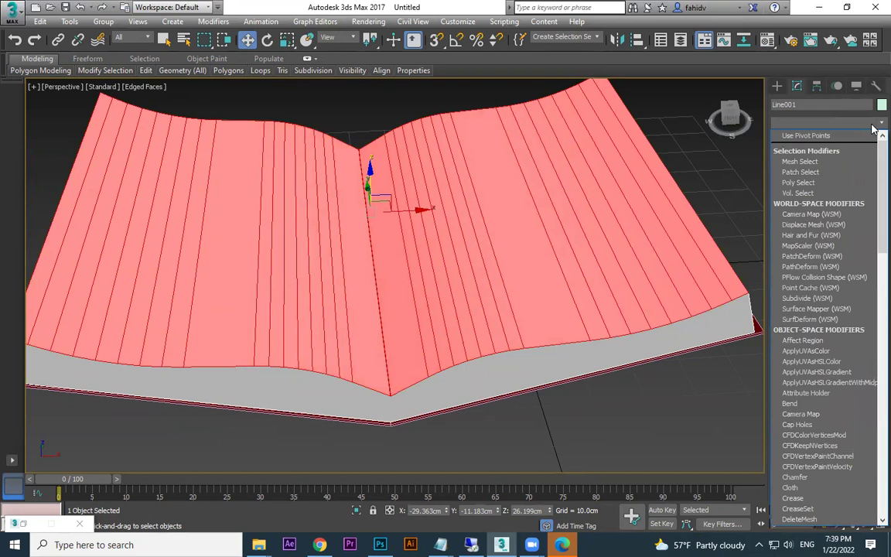
key(u)
click(807, 399)
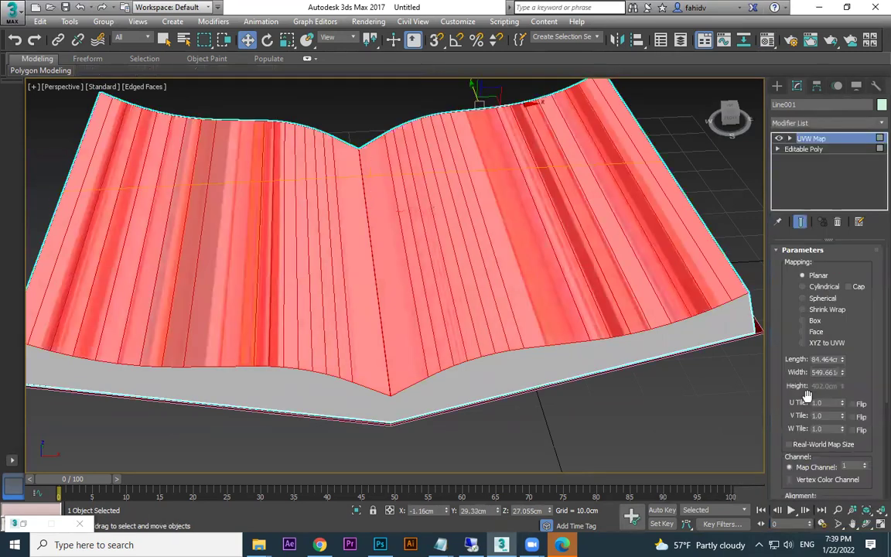
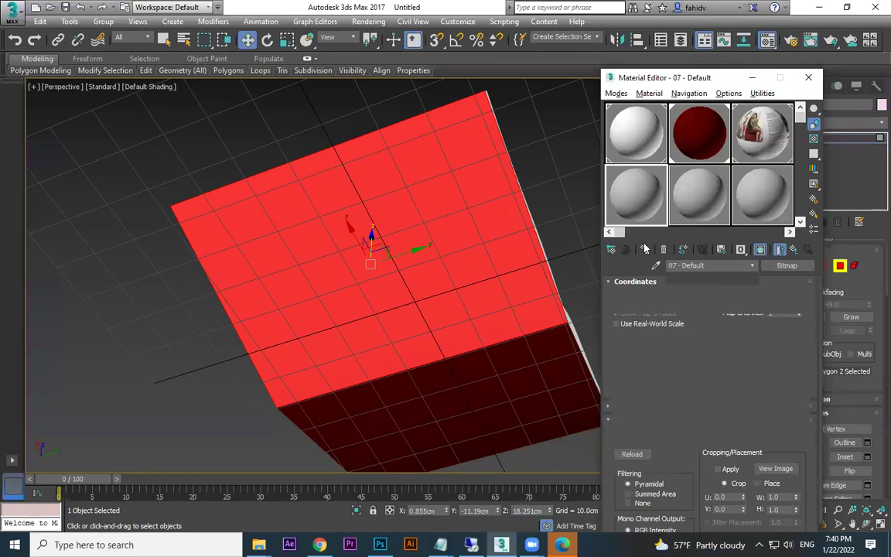
Assign the fourth material to the selected cover polygon, load elon.jpg as its diffuse bitmap, and display it in the viewport.
click(646, 250)
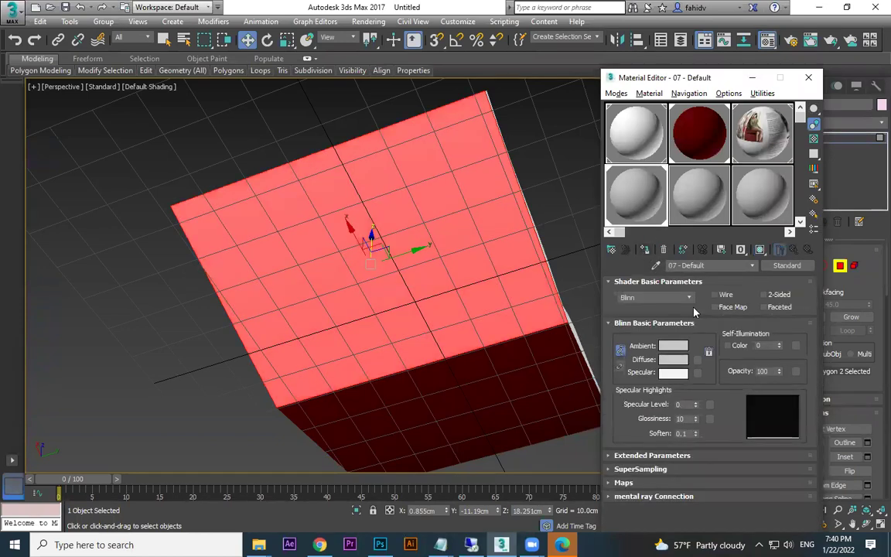
click(697, 360)
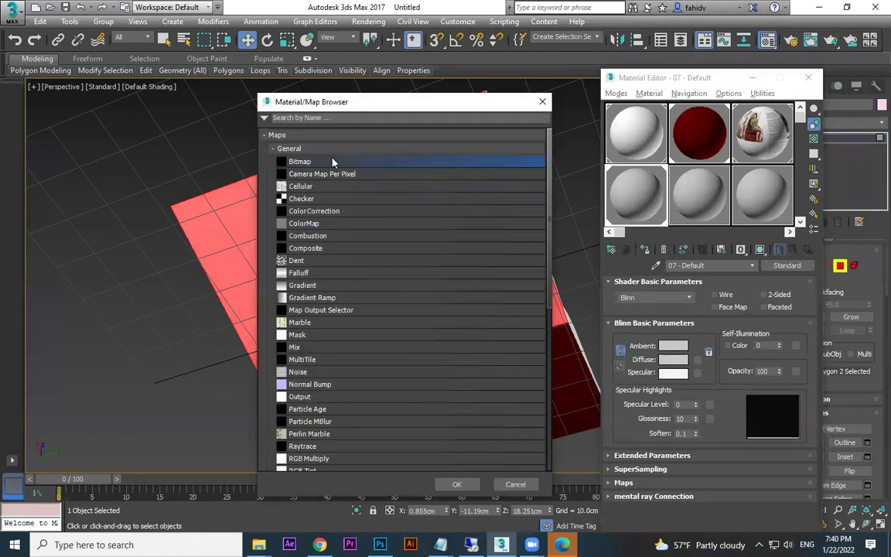
double_click(332, 161)
scroll(773, 138, down, 1)
scroll(773, 138, up, 1)
click(560, 198)
scroll(561, 198, down, 1)
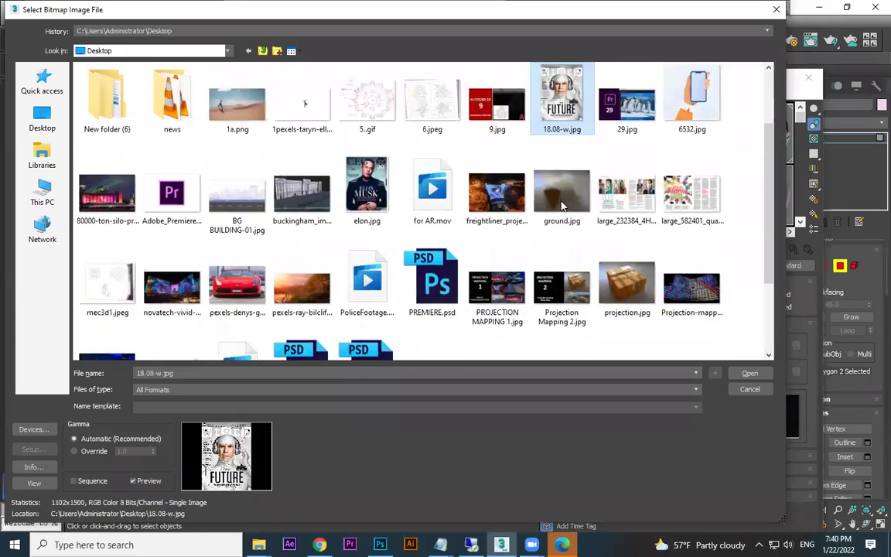
double_click(370, 181)
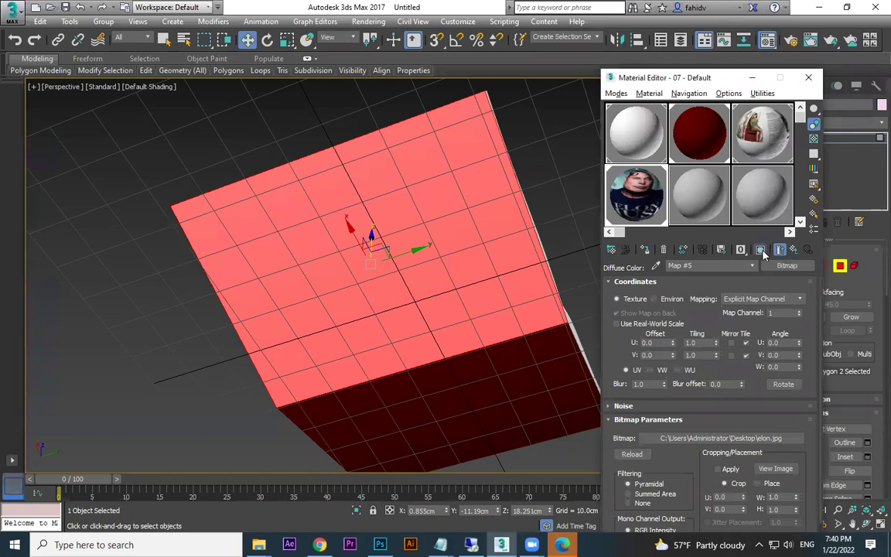
click(809, 77)
Add a UVW Map modifier with Box mapping to the cover.
click(872, 124)
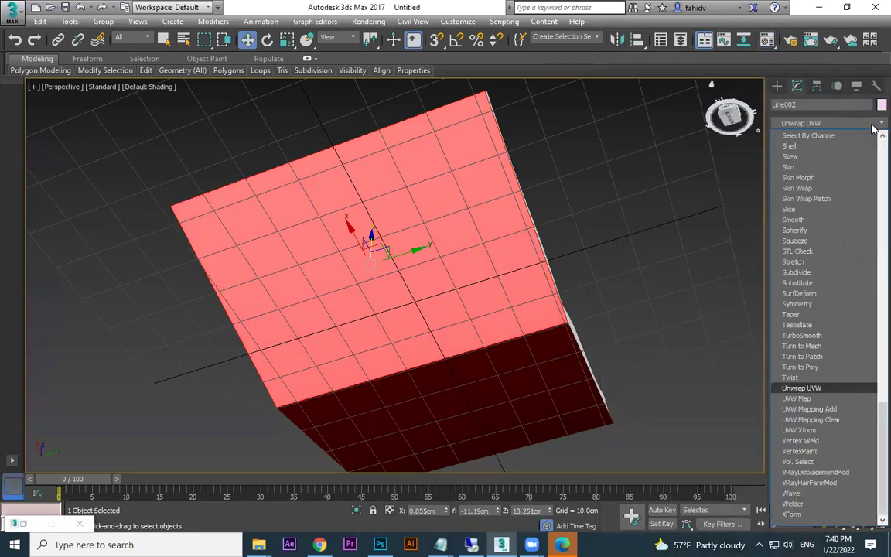
click(818, 401)
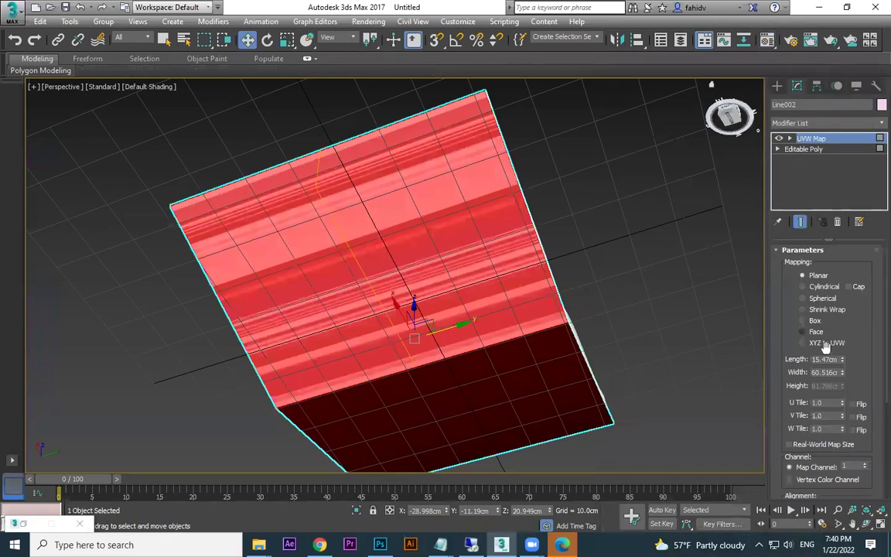
click(816, 321)
alt+middle_drag(652, 283, 588, 239)
click(777, 86)
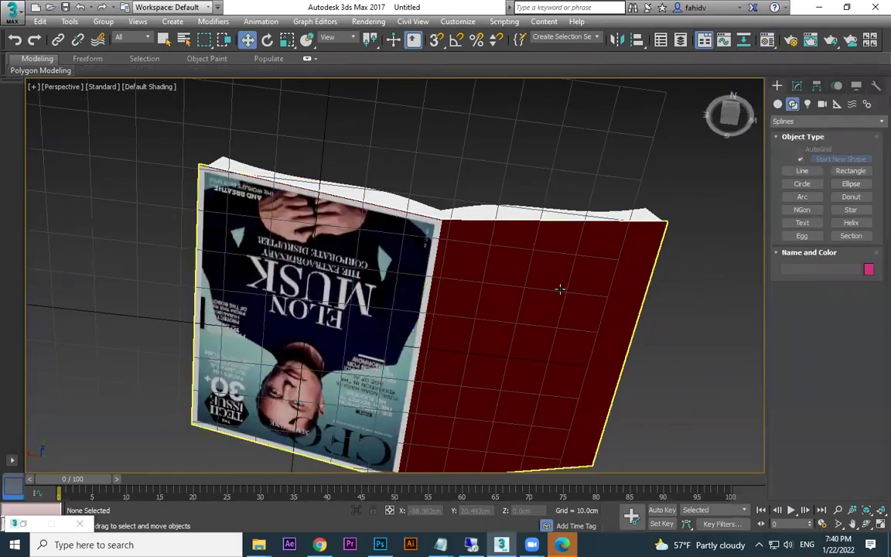
click(797, 85)
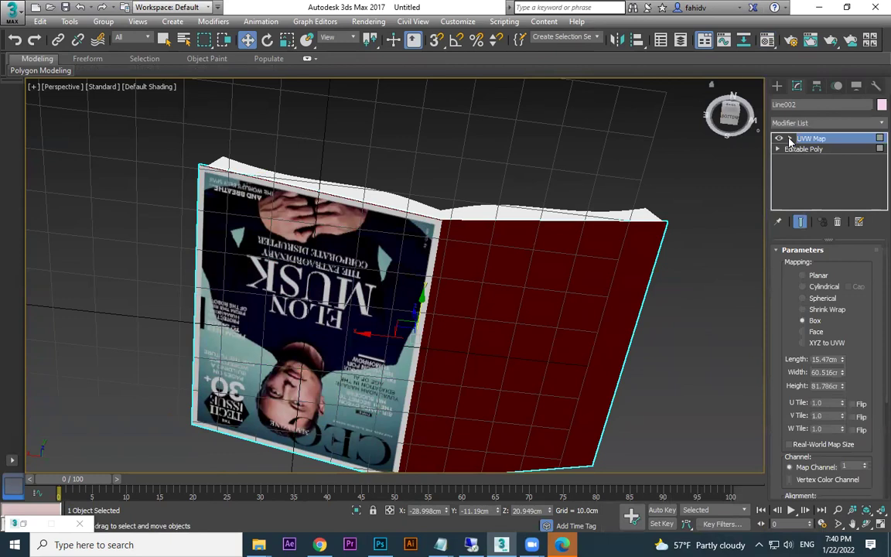
Select the polygon of the still dark red cover half and activate the fifth material sample.
click(779, 148)
click(802, 191)
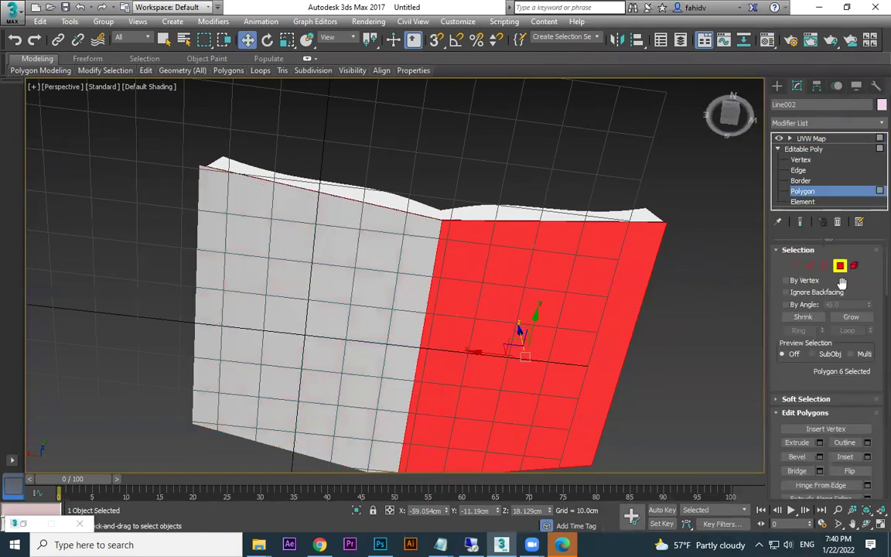
key(m)
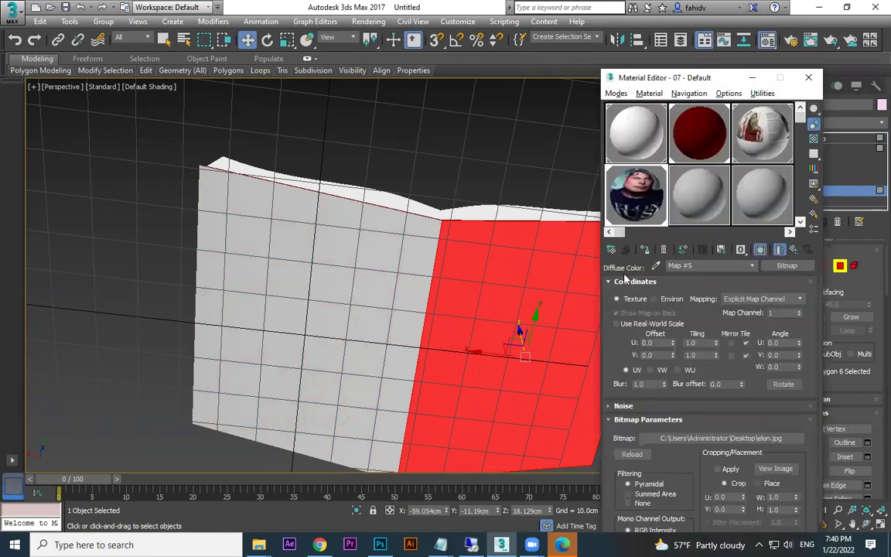
click(718, 208)
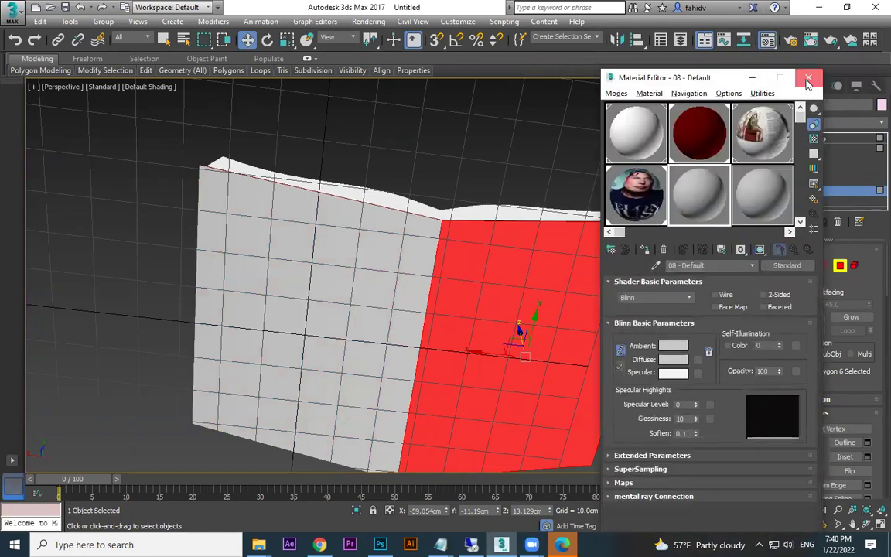
click(808, 80)
key(m)
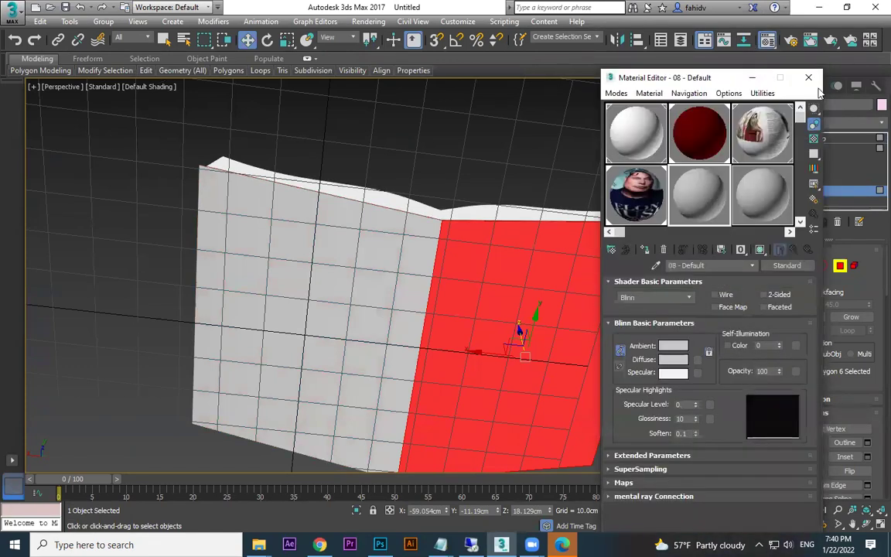
key(m)
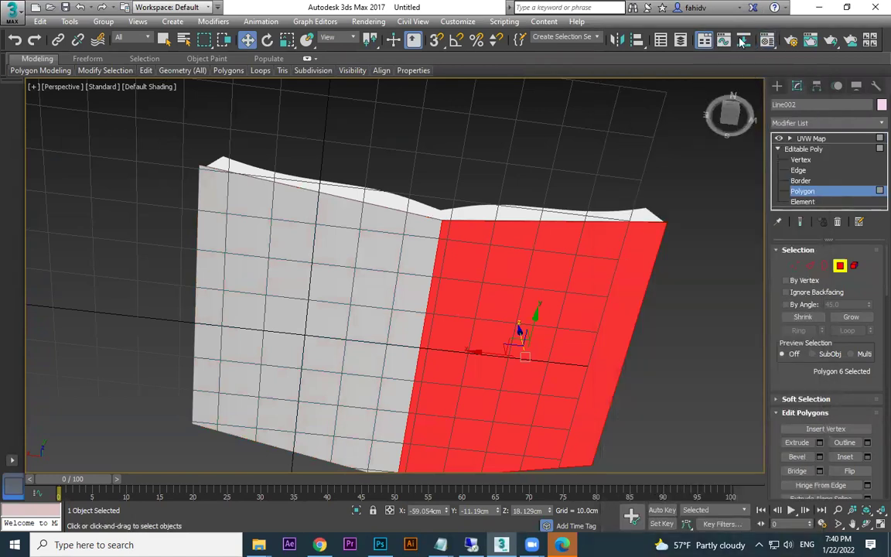
drag(768, 41, 769, 82)
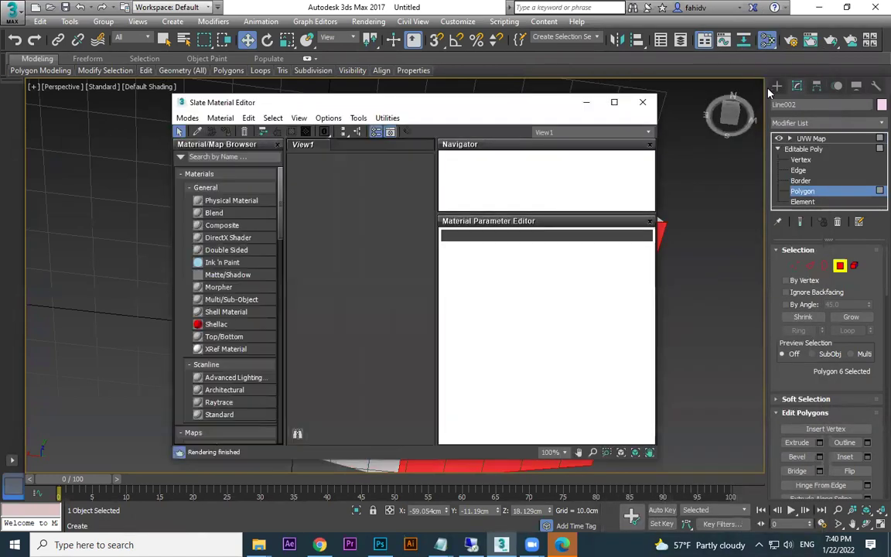
click(643, 102)
drag(768, 39, 770, 63)
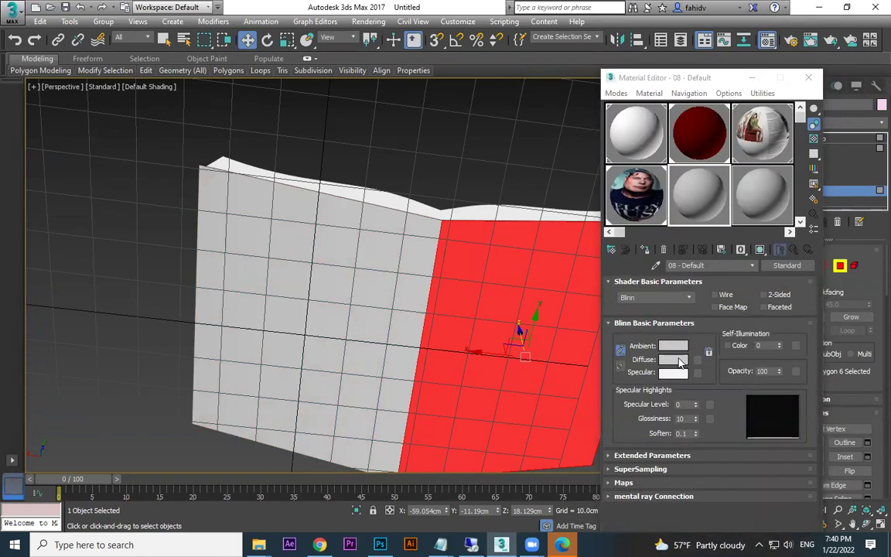
Assign the fifth material to the selected cover half with 18.08-w.jpg as its diffuse bitmap, and return to the UVW Map modifier.
click(648, 252)
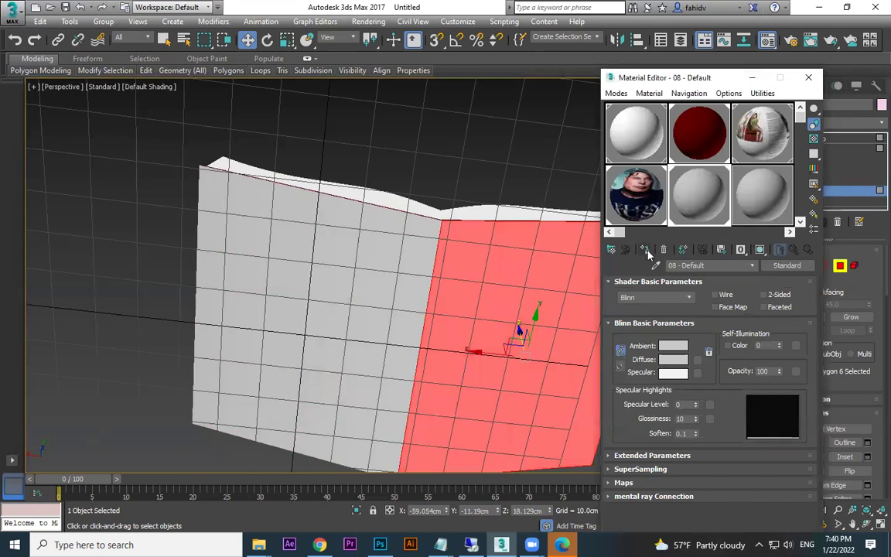
click(673, 360)
click(501, 191)
click(698, 361)
double_click(299, 162)
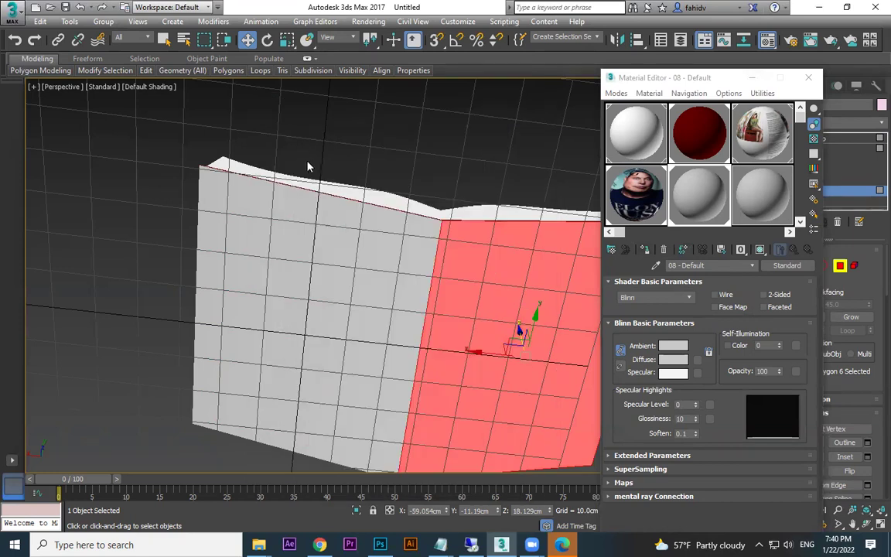
double_click(562, 192)
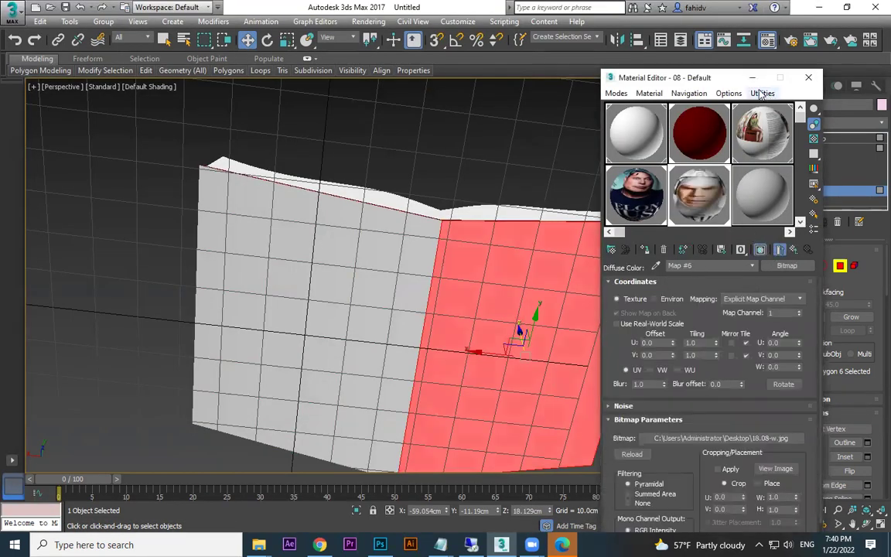
click(809, 78)
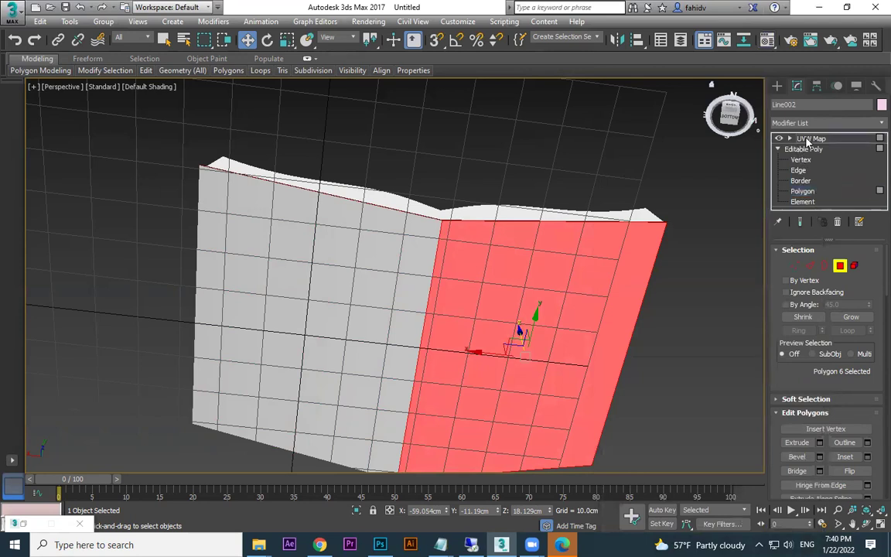
click(808, 139)
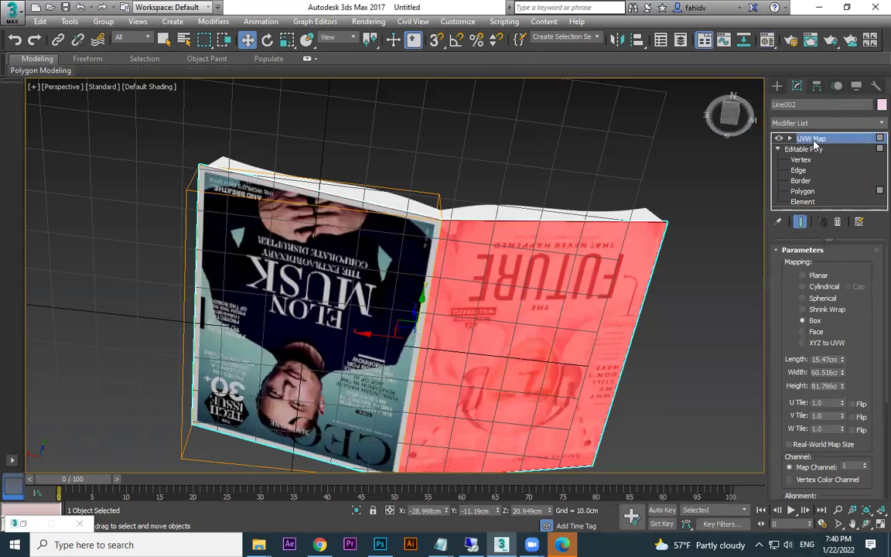
Try flipping the U, V and W tiling of the cover's UVW Map to turn the upside-down images.
click(643, 171)
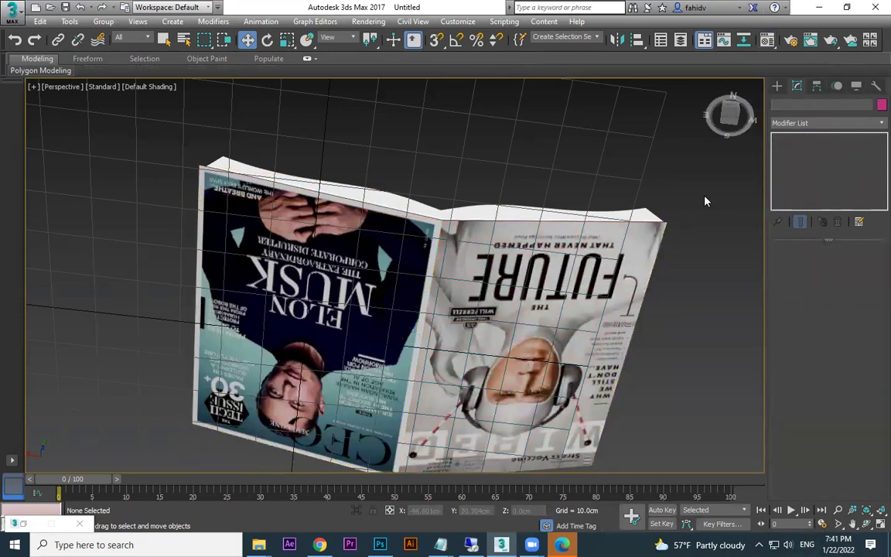
mouse_move(546, 182)
alt+middle_down()
mouse_move(559, 241)
mouse_move(545, 184)
alt+middle_up()
click(558, 251)
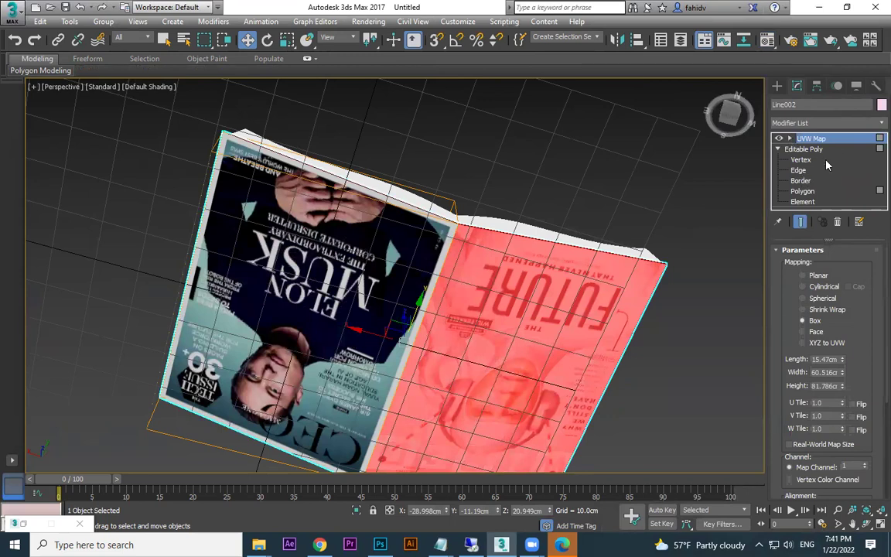
click(855, 405)
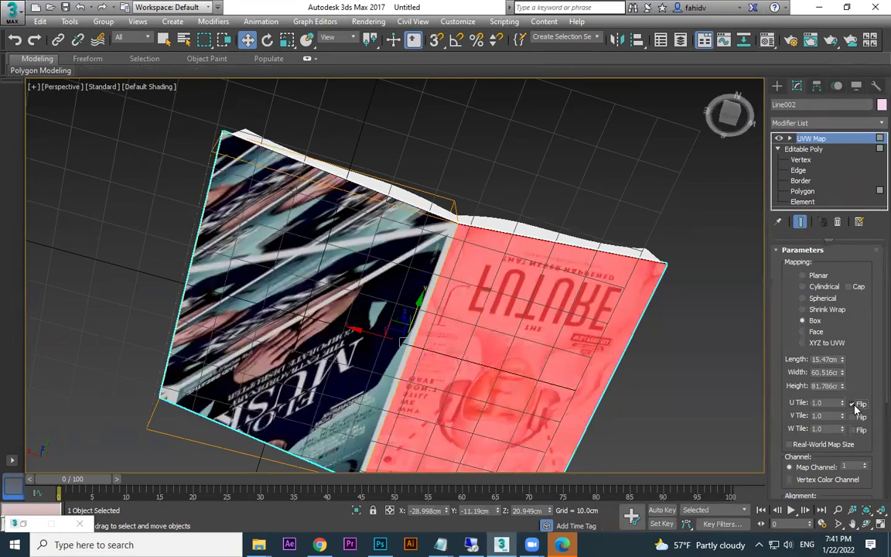
click(854, 405)
click(853, 418)
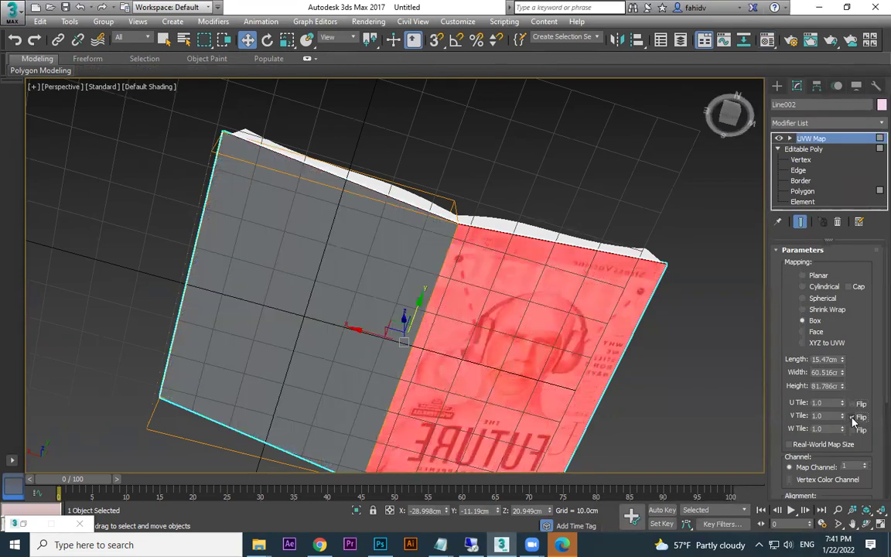
click(852, 418)
click(851, 432)
click(851, 432)
click(855, 418)
click(855, 415)
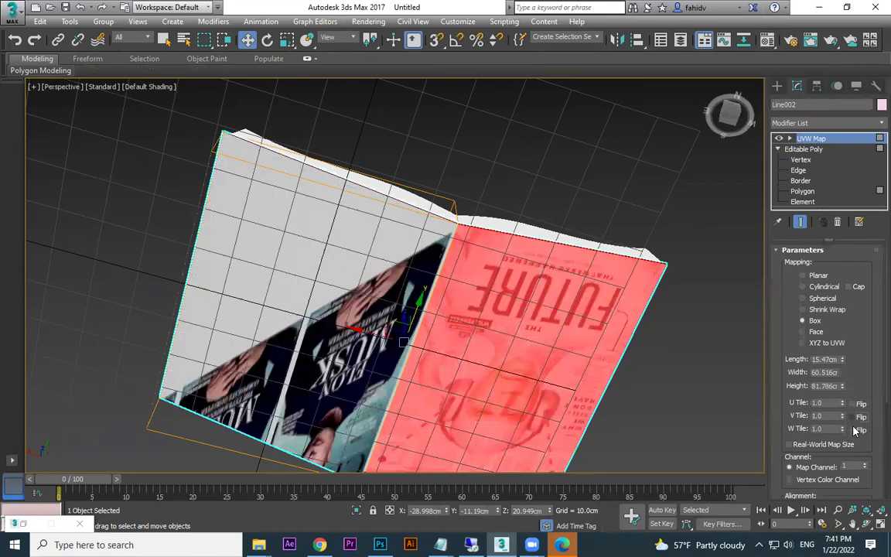
click(855, 407)
click(852, 418)
Undo the tiling flip changes on the cover's UVW Map.
key(ctrl+z)
key(ctrl+z)
key(ctrl+z)
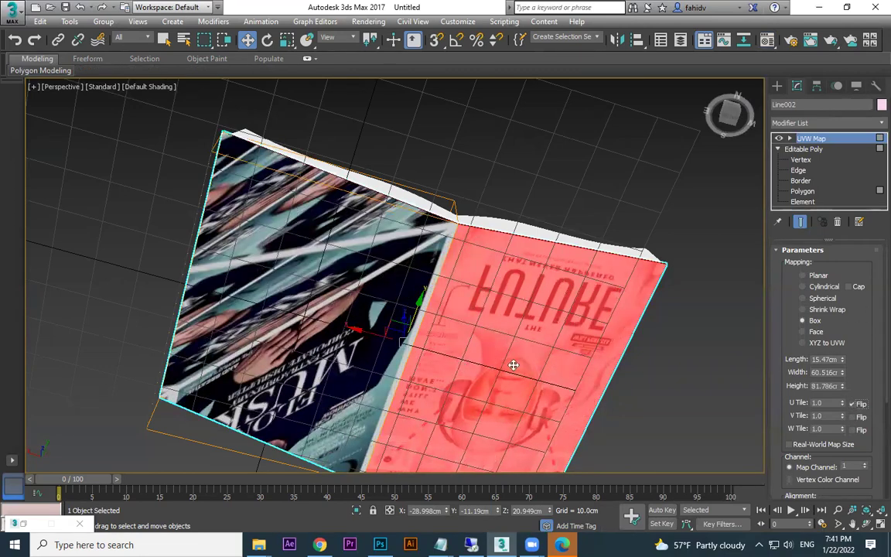
key(ctrl+z)
key(ctrl+z)
key(ctrl+z)
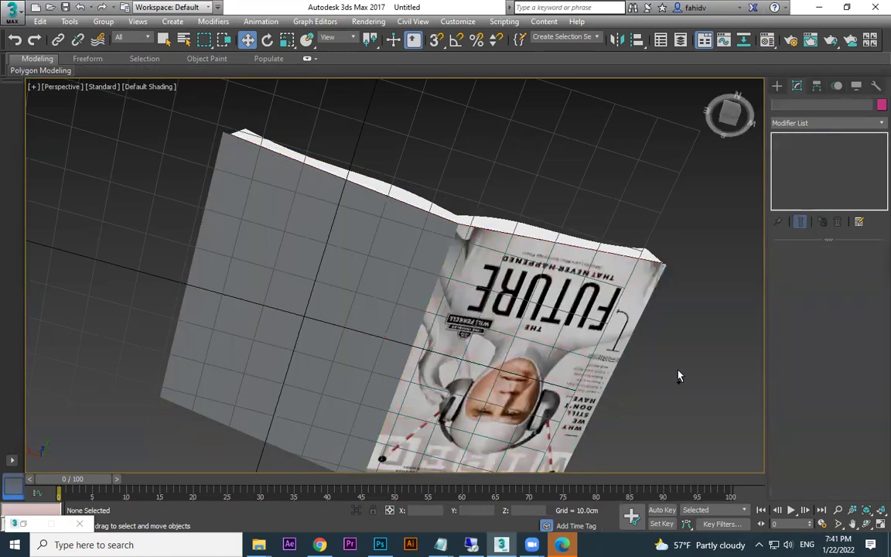
Reselect the cover, assign the elon.jpg material to it, and turn off the map's viewport display.
click(682, 257)
click(391, 262)
alt+middle_drag(463, 258, 634, 283)
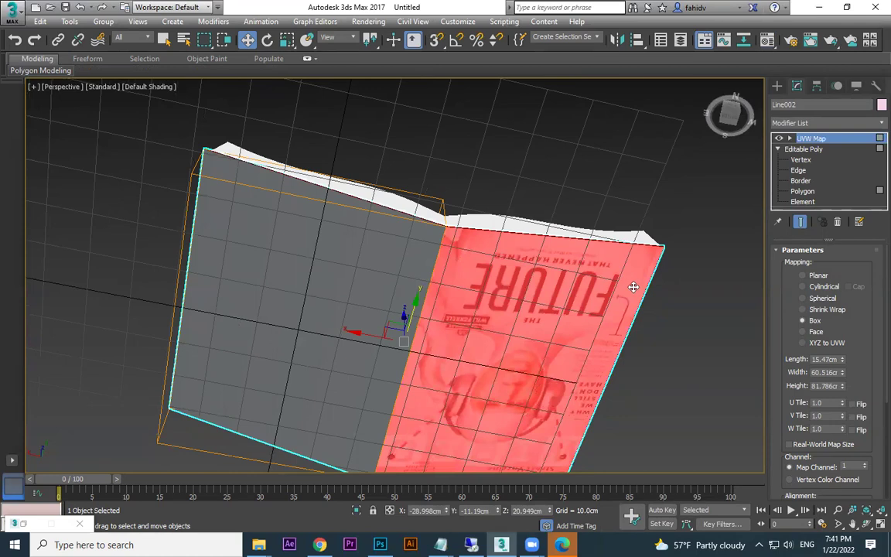
key(m)
click(651, 208)
click(646, 250)
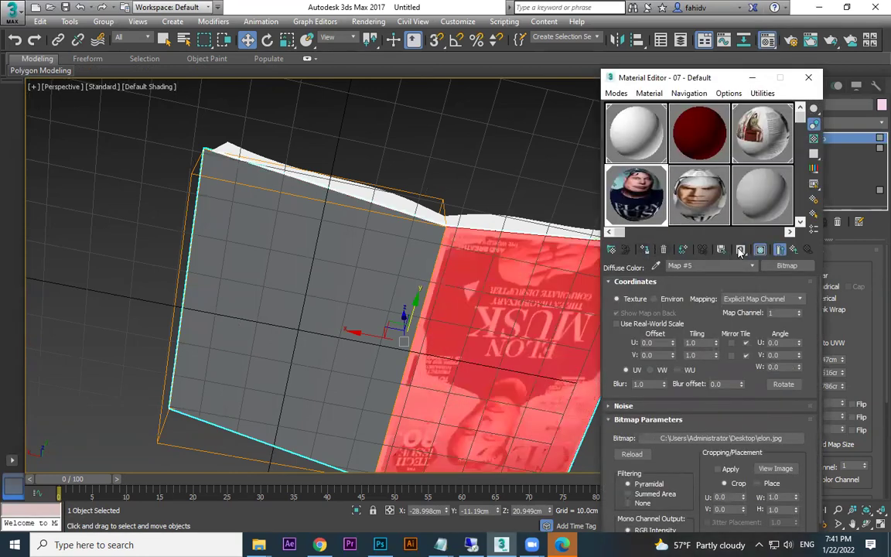
click(760, 251)
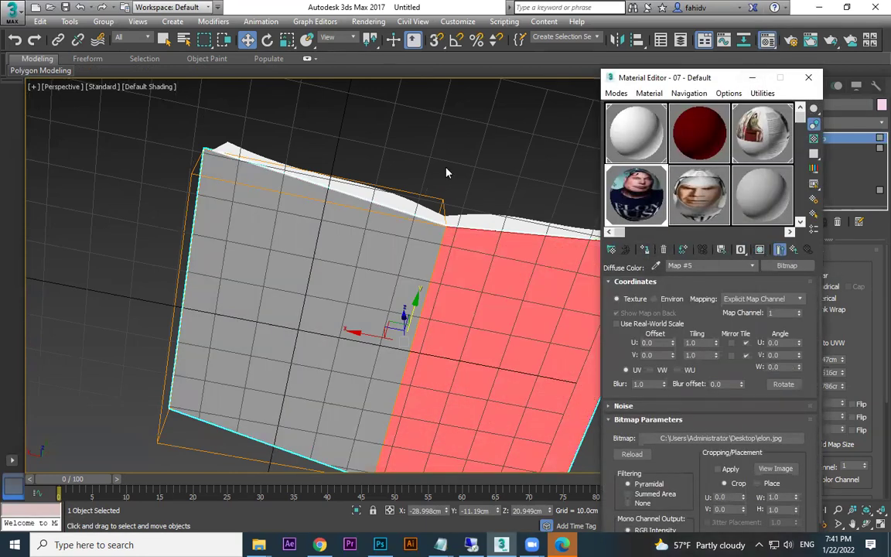
Delete the UVW Map modifier from the cover.
click(445, 173)
click(477, 276)
click(752, 78)
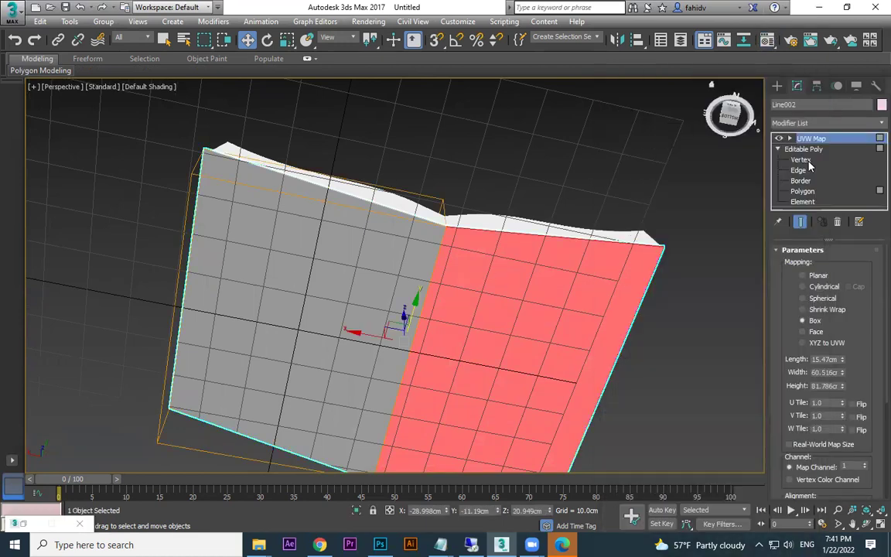
right_click(812, 139)
click(770, 161)
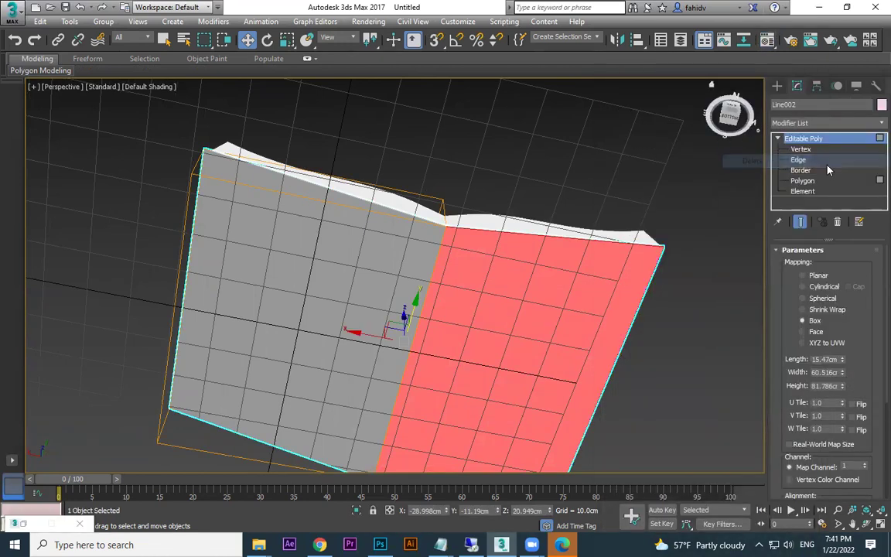
Select the cover's two outer polygons in turn and pick the 18.08-w.jpg material for the right half.
click(804, 180)
click(376, 298)
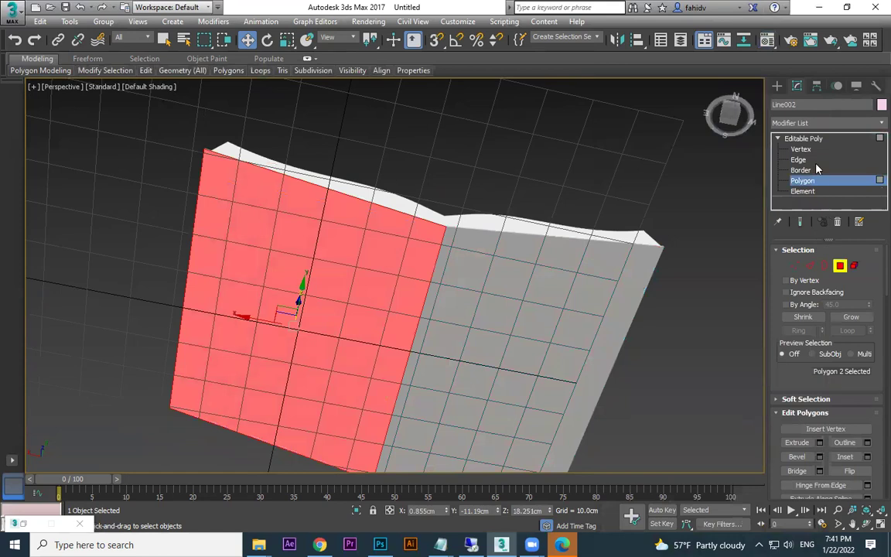
key(m)
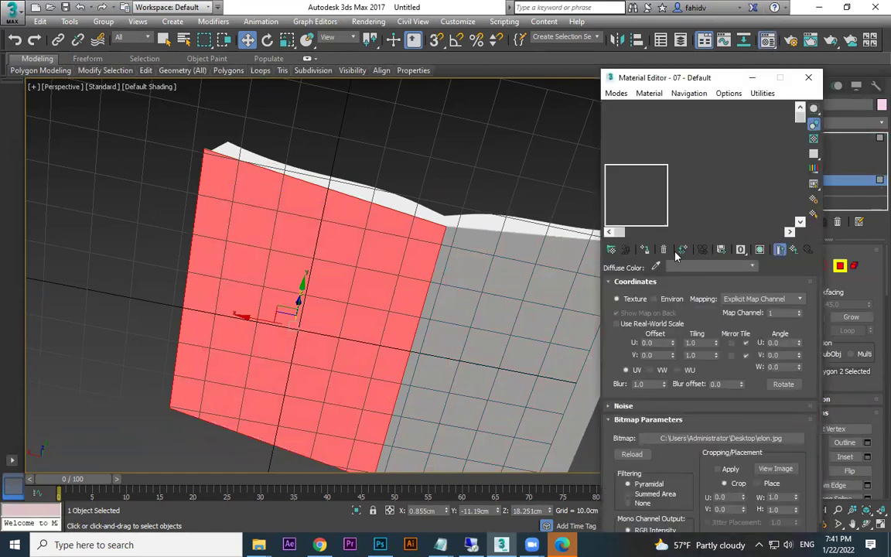
click(533, 286)
click(689, 192)
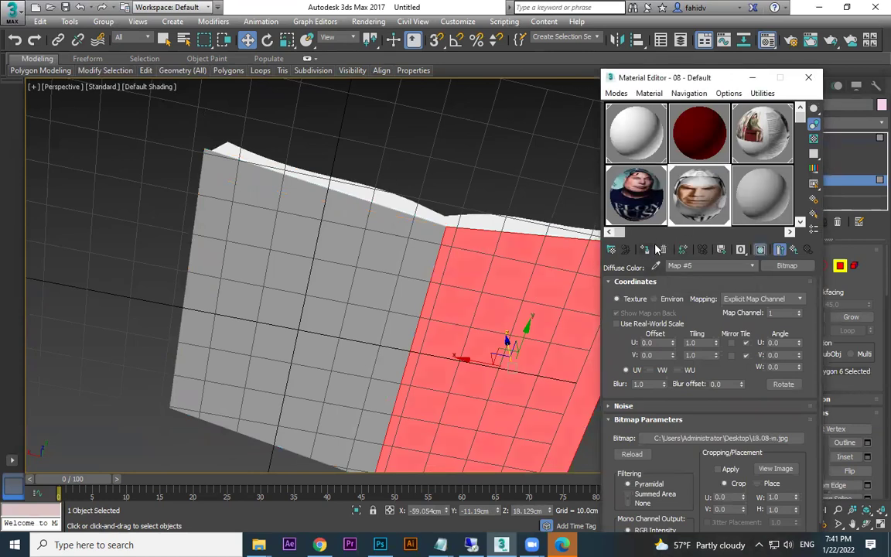
click(752, 78)
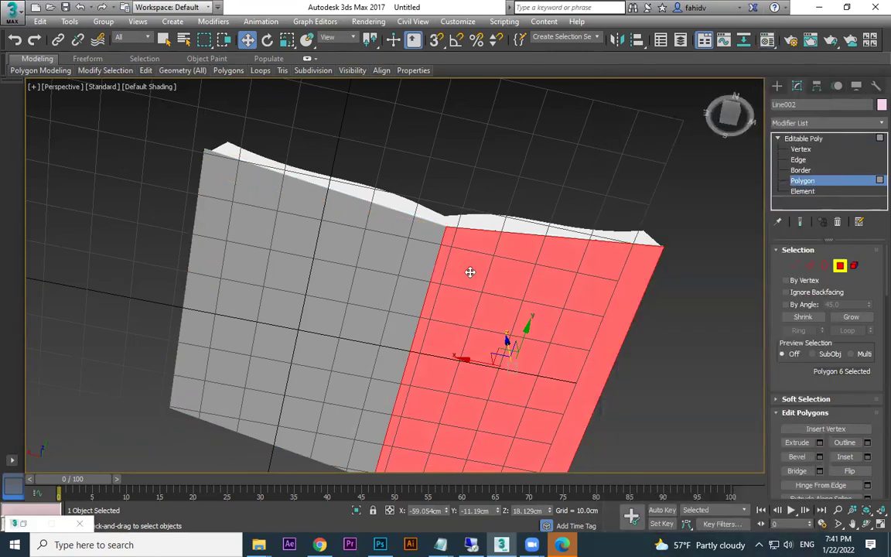
Select both outer cover halves together and apply a UVW Map modifier with Box mapping.
ctrl+click(418, 263)
click(874, 126)
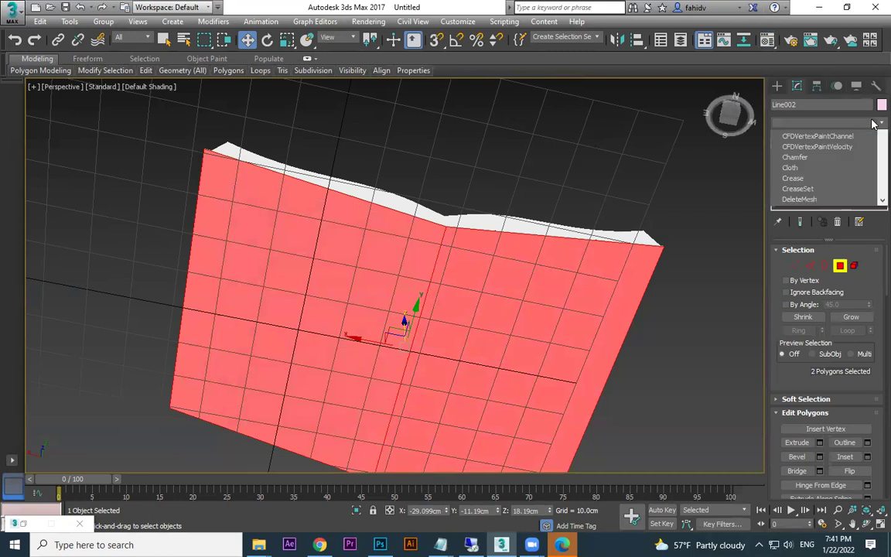
key(u)
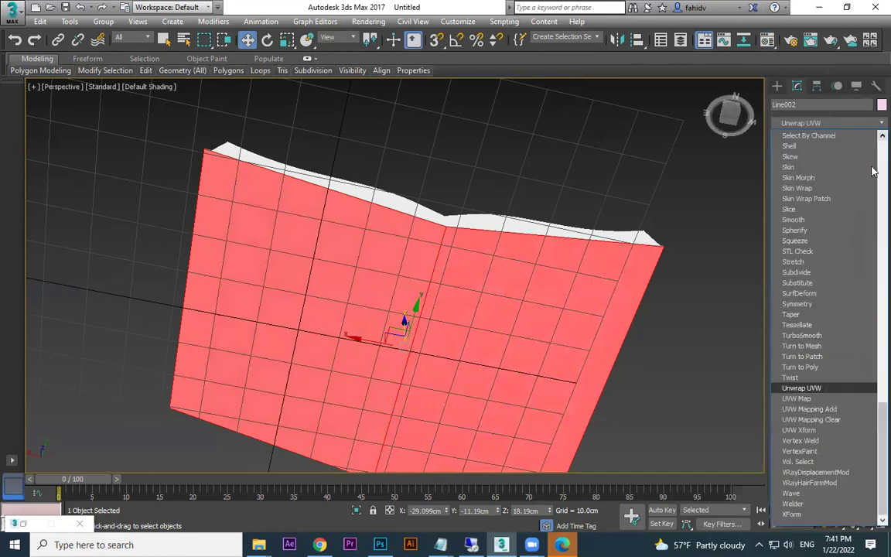
click(820, 398)
click(805, 320)
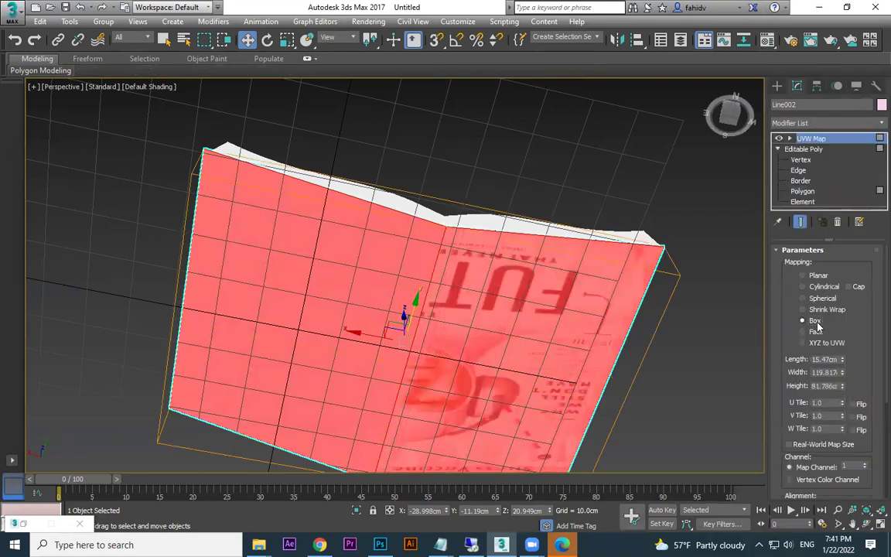
Undo the Box mapping change and delete the UVW Map modifier covering both cover halves.
click(714, 378)
key(ctrl+z)
key(ctrl+z)
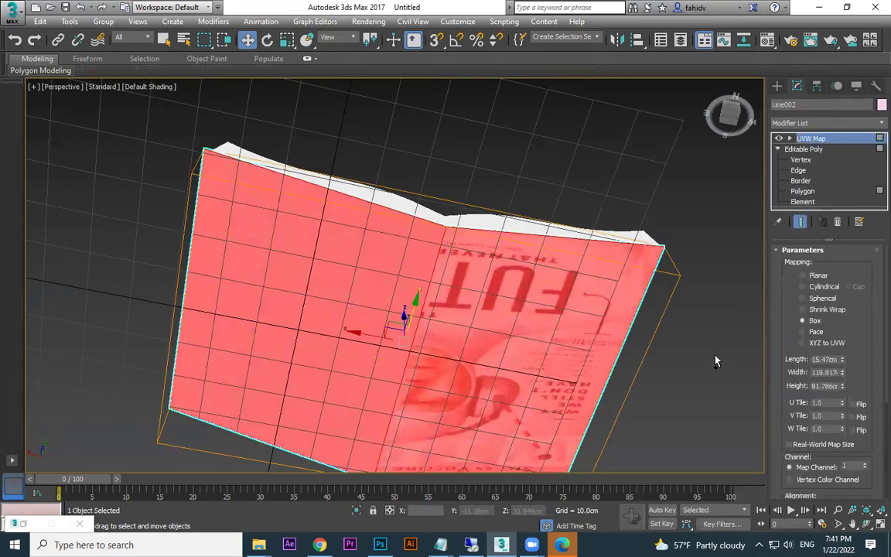
click(710, 249)
click(438, 278)
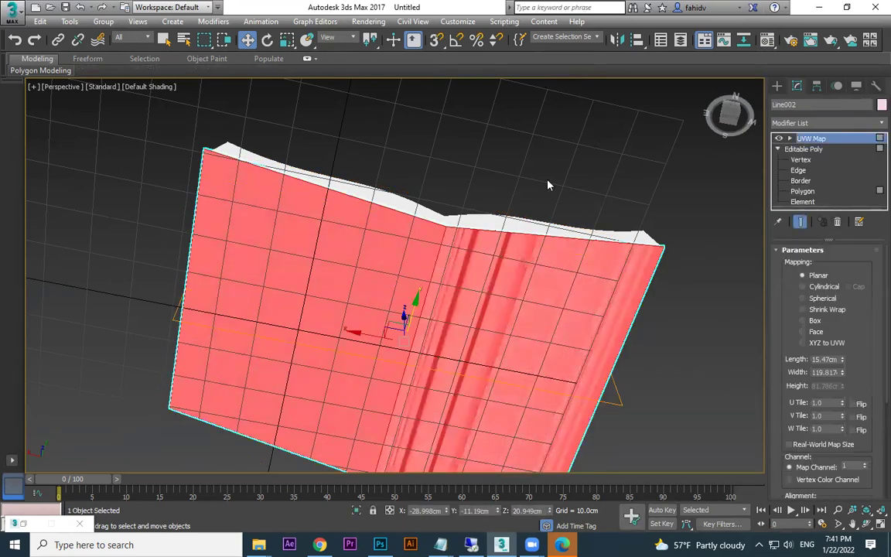
right_click(811, 139)
click(810, 138)
right_click(811, 139)
click(752, 160)
Select only the left outer cover polygon and apply a UVW Map modifier with Box mapping to it.
click(802, 181)
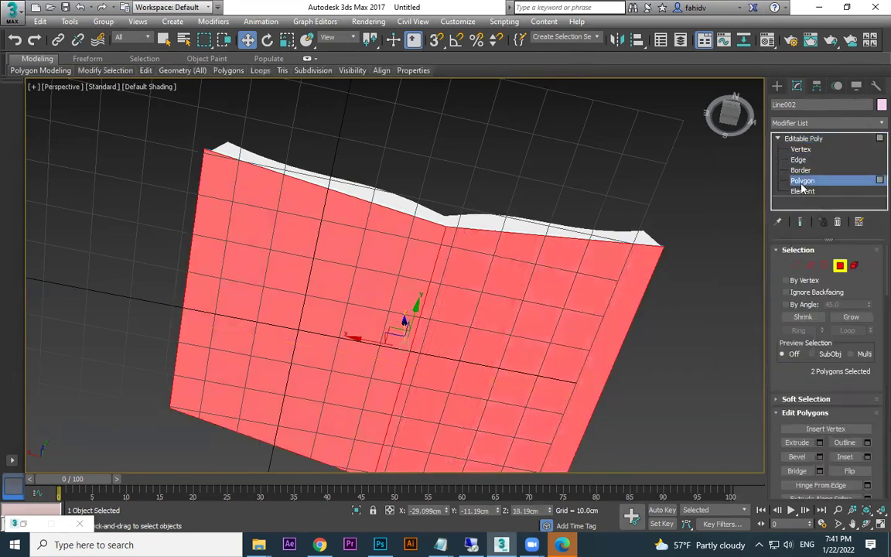
click(305, 276)
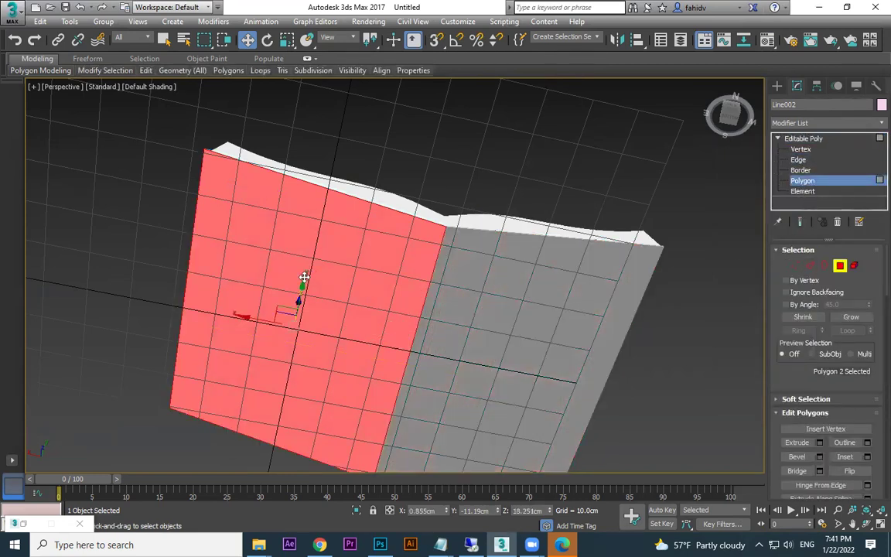
click(873, 125)
scroll(821, 309, down, 5)
click(817, 396)
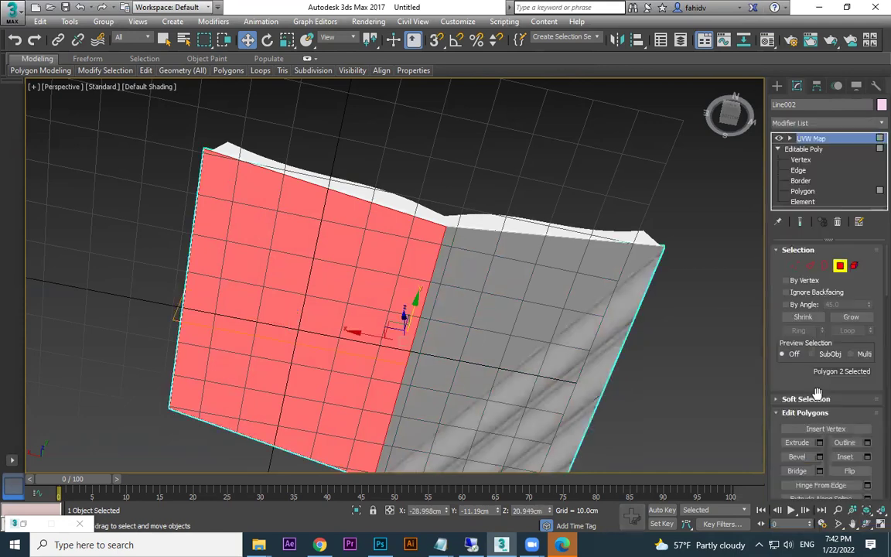
click(815, 321)
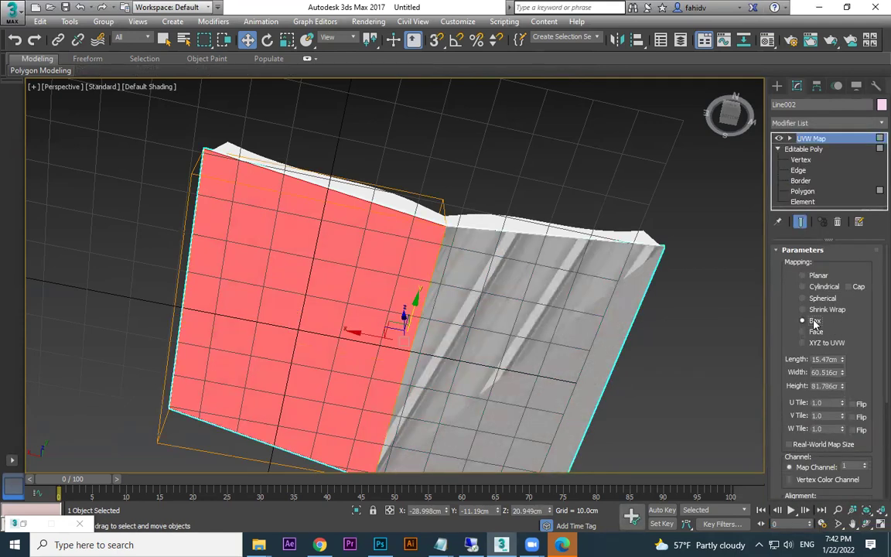
Undo the Box mapping and the UVW Map modifier on the left cover half.
key(ctrl+z)
key(ctrl+z)
key(ctrl+z)
key(ctrl+z)
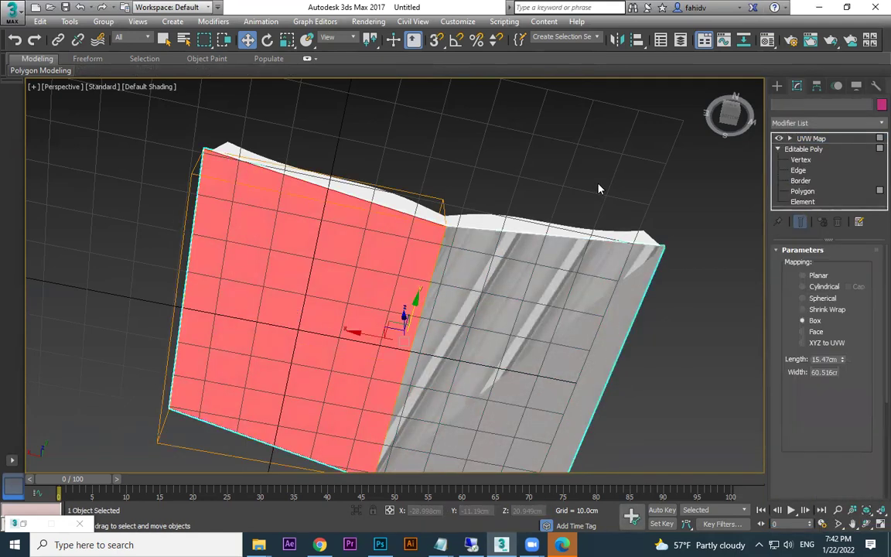
key(ctrl+z)
key(ctrl+z)
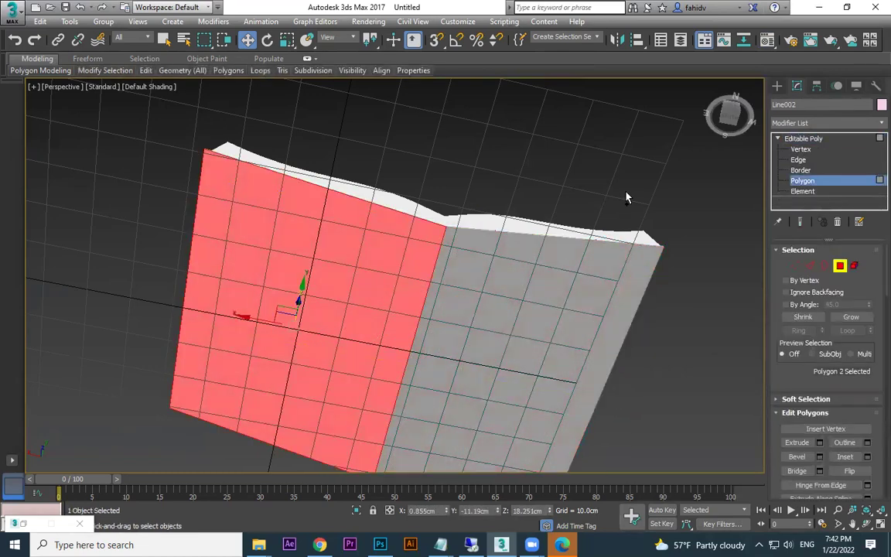
Redo the undone UVW Map changes and delete the modifier from the cover.
click(661, 186)
alt+middle_drag(662, 186, 654, 217)
key(ctrl+y)
key(ctrl+y)
key(ctrl+y)
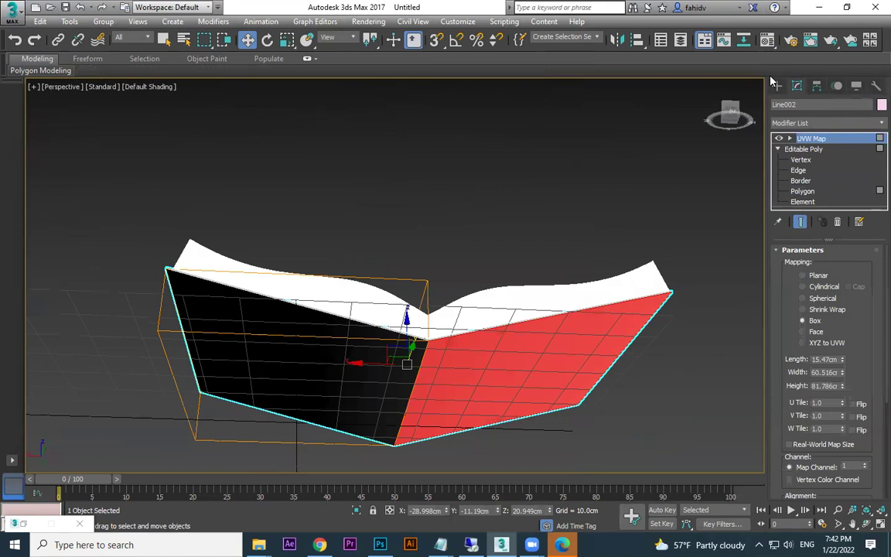
right_click(809, 143)
click(789, 164)
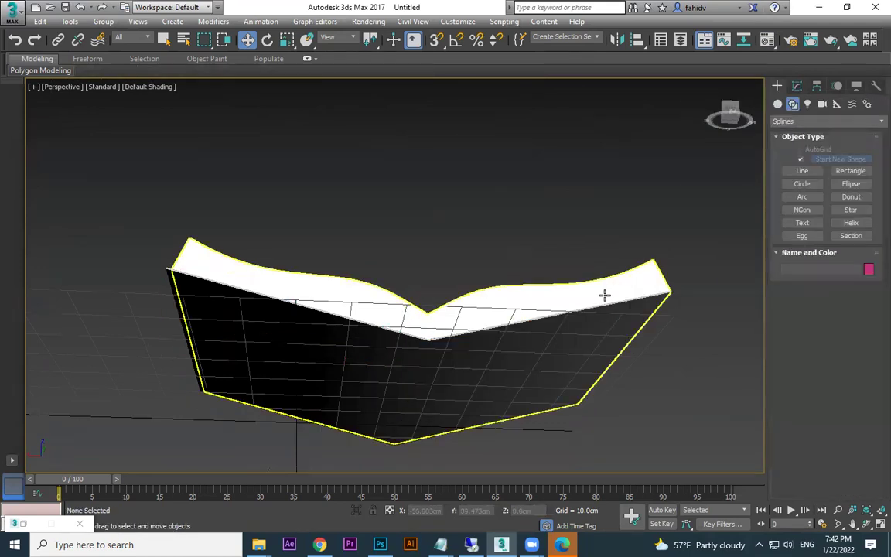
Assign the dark red material to the whole cover and convert it to an editable poly.
click(603, 295)
key(m)
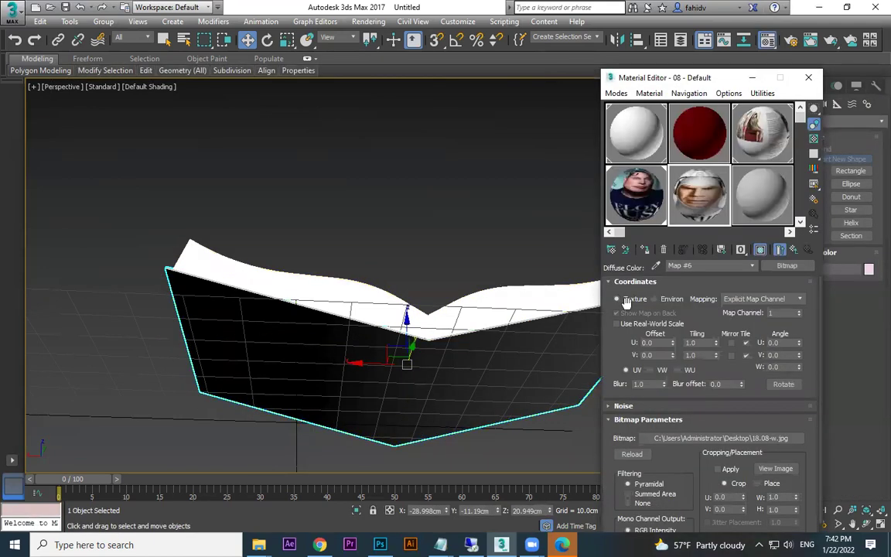
click(700, 133)
click(645, 250)
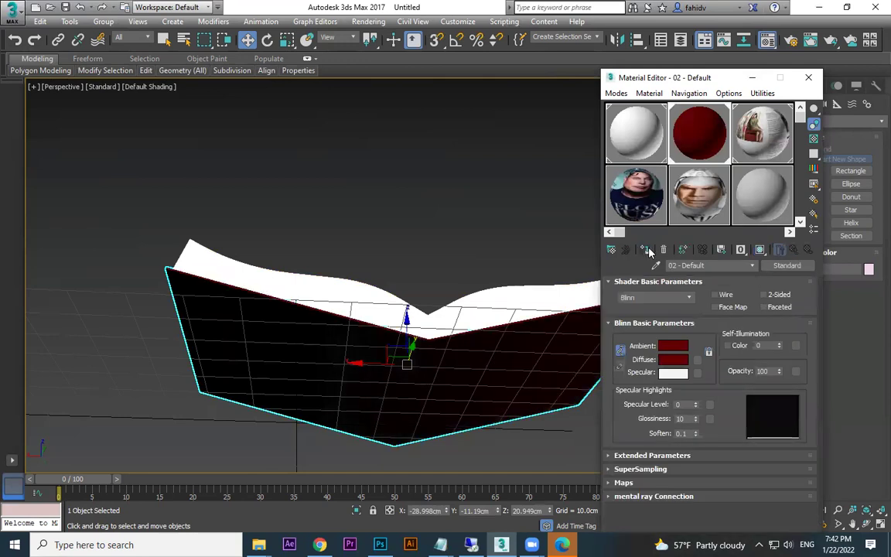
click(752, 78)
right_click(525, 330)
mouse_move(572, 467)
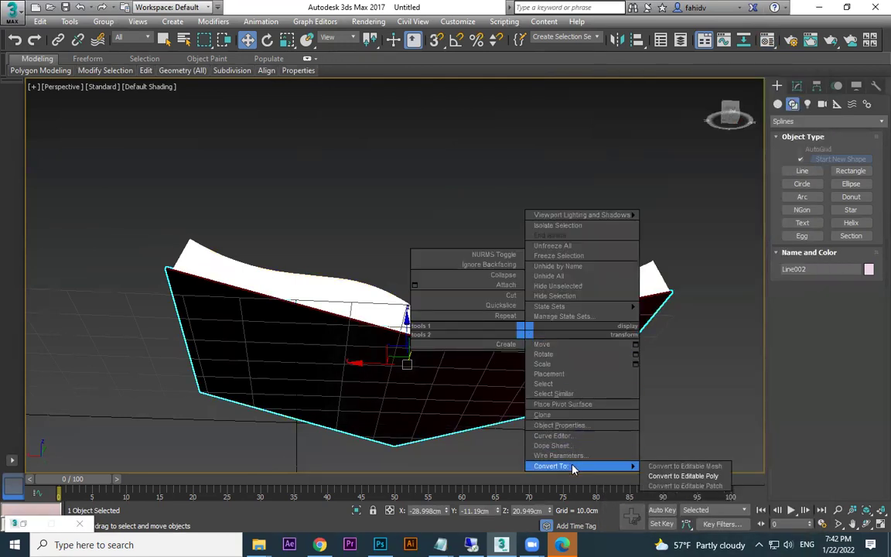
click(667, 475)
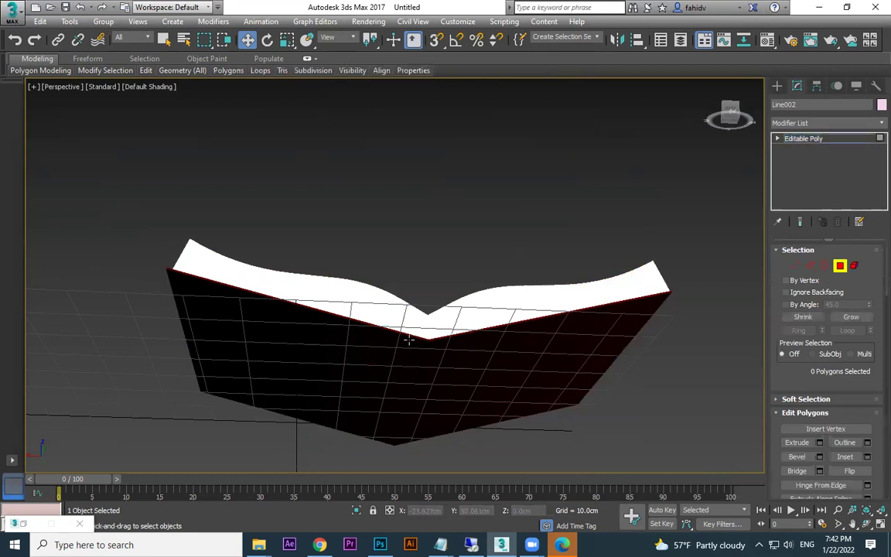
Select the cover's left outer polygon and assign the elon.jpg material to it.
click(364, 361)
alt+middle_drag(424, 384, 456, 352)
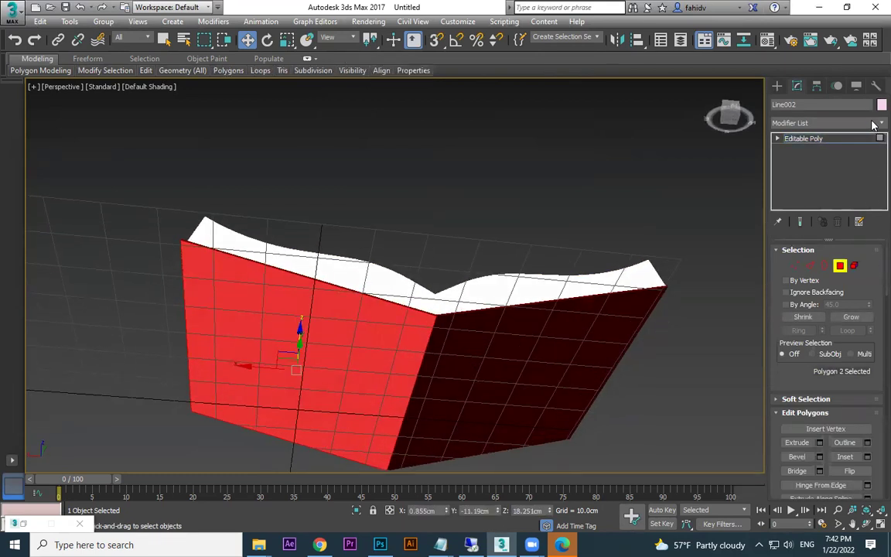
key(m)
click(640, 199)
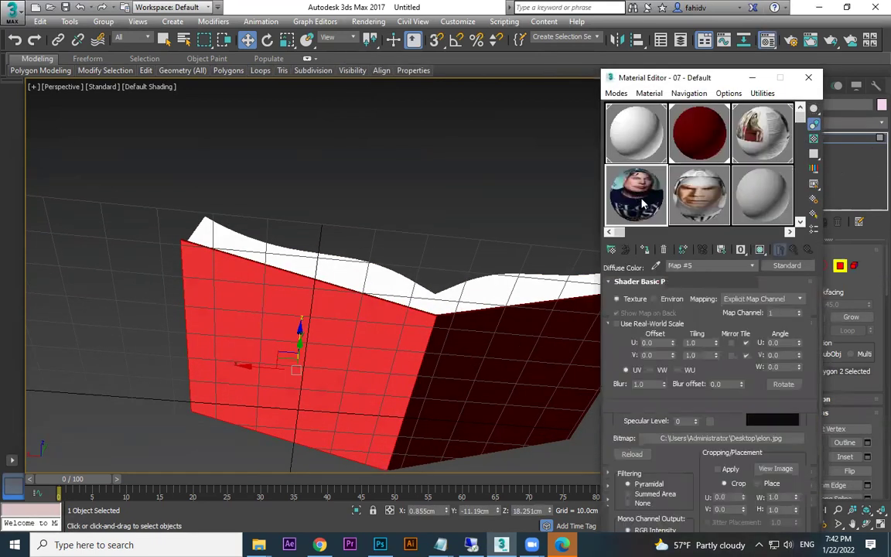
click(645, 251)
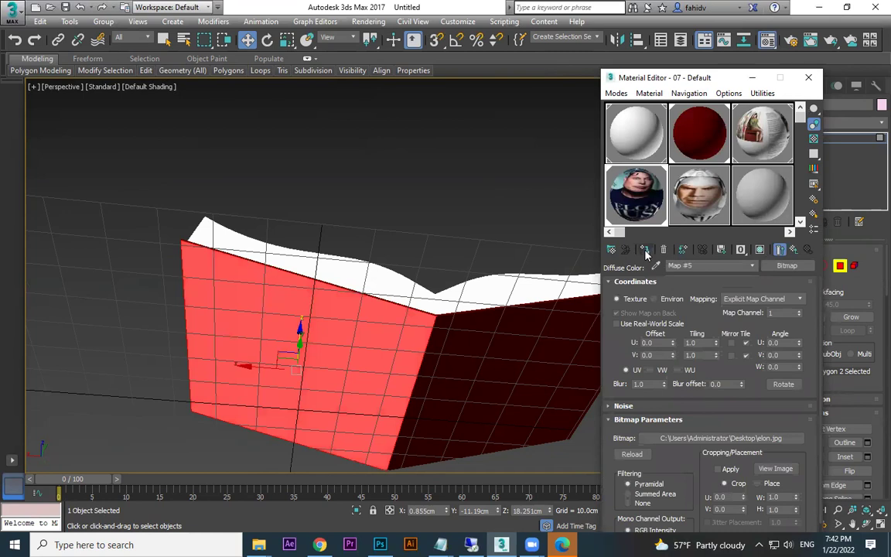
click(752, 78)
Apply a UVW Map with Box mapping to the left cover half and show the elon.jpg map in the viewport.
click(827, 123)
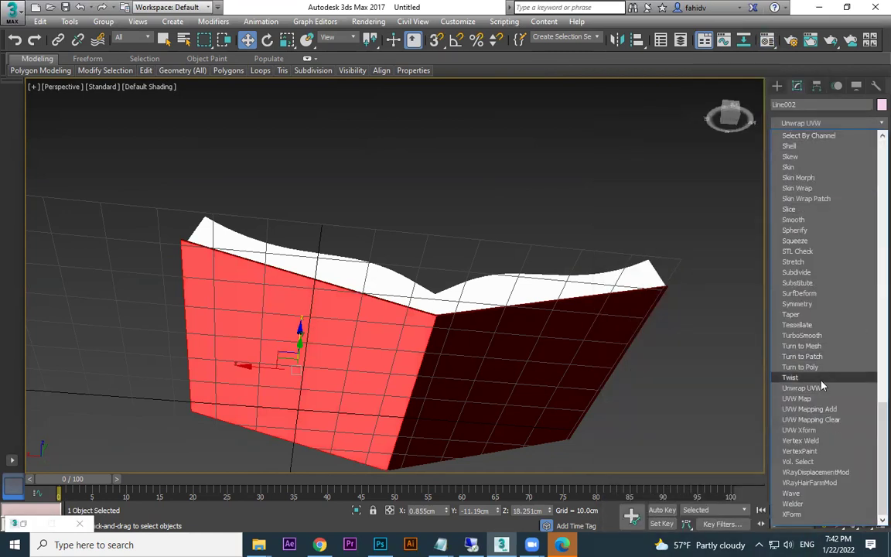
click(798, 398)
click(803, 320)
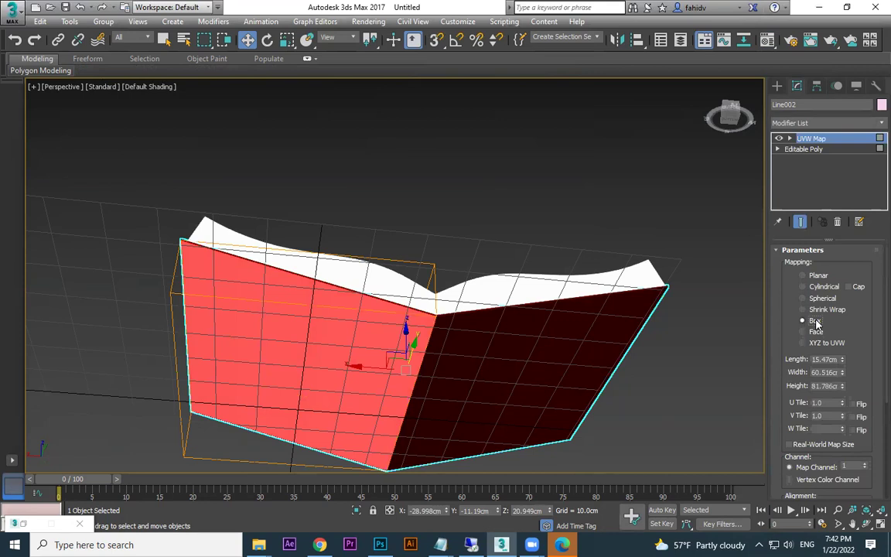
key(m)
click(759, 249)
click(752, 77)
click(596, 206)
click(583, 324)
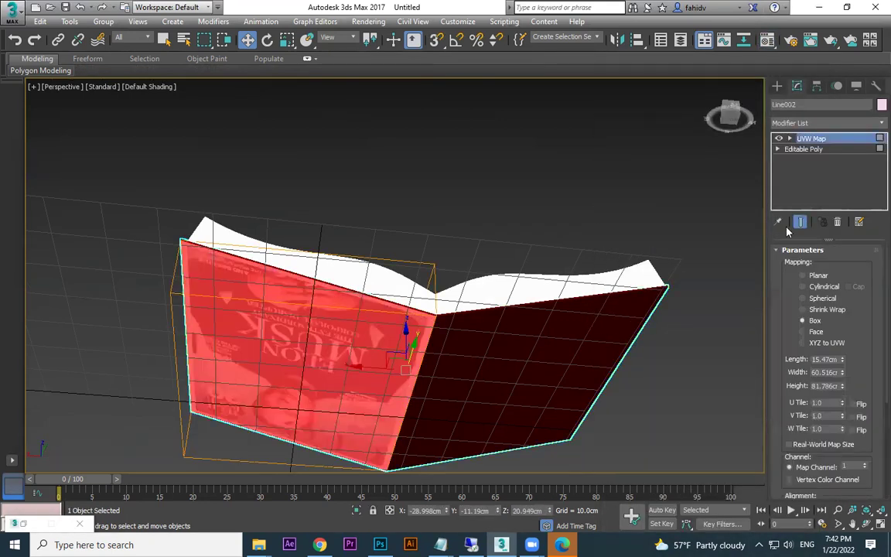
Collapse the cover with its UVW Map into an editable poly.
right_click(618, 307)
mouse_move(666, 442)
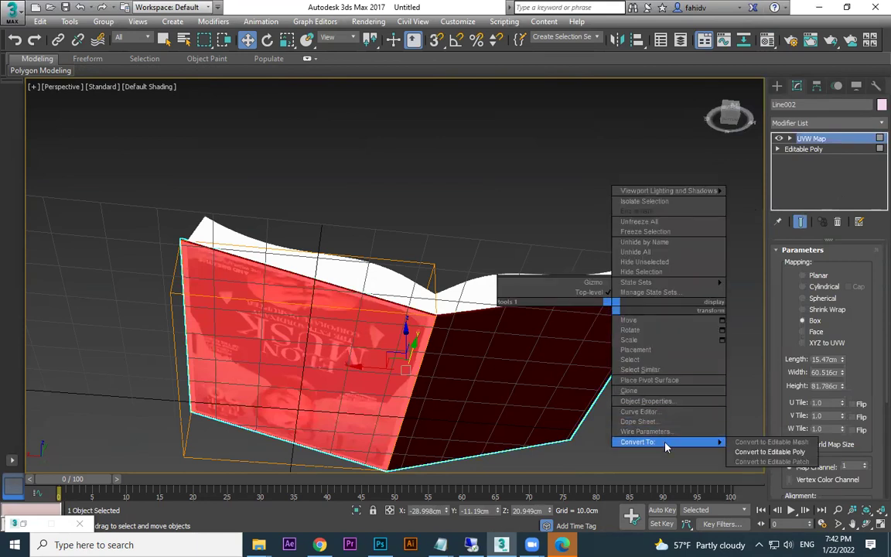
click(750, 456)
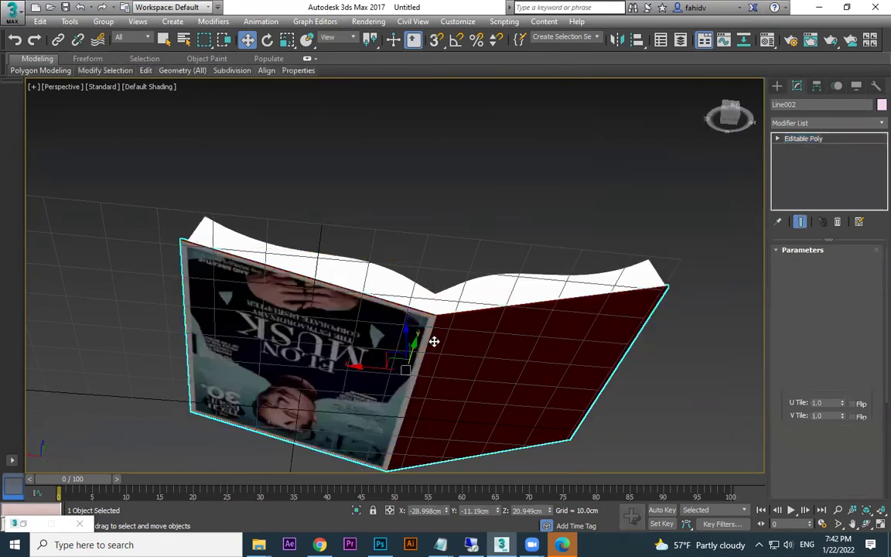
Select the cover's right outer polygon and assign the 18.08-w.jpg material to it.
click(839, 265)
click(582, 346)
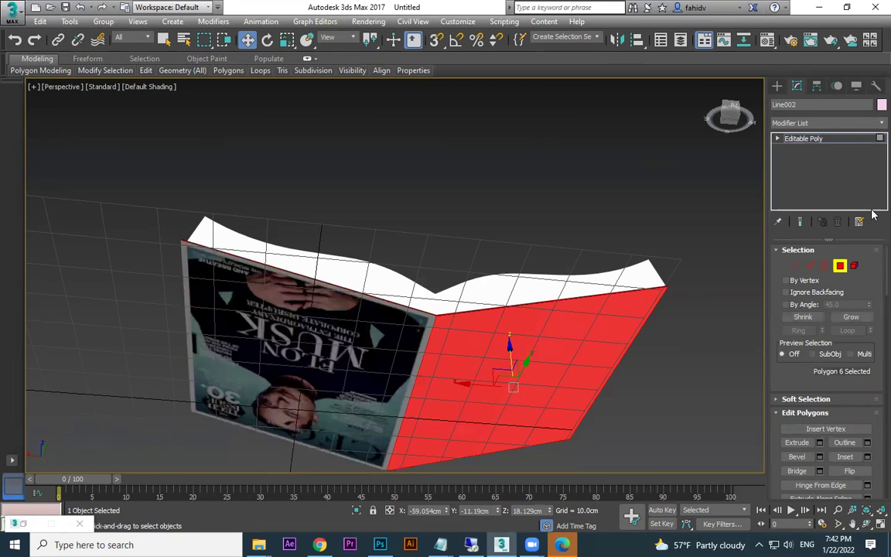
key(m)
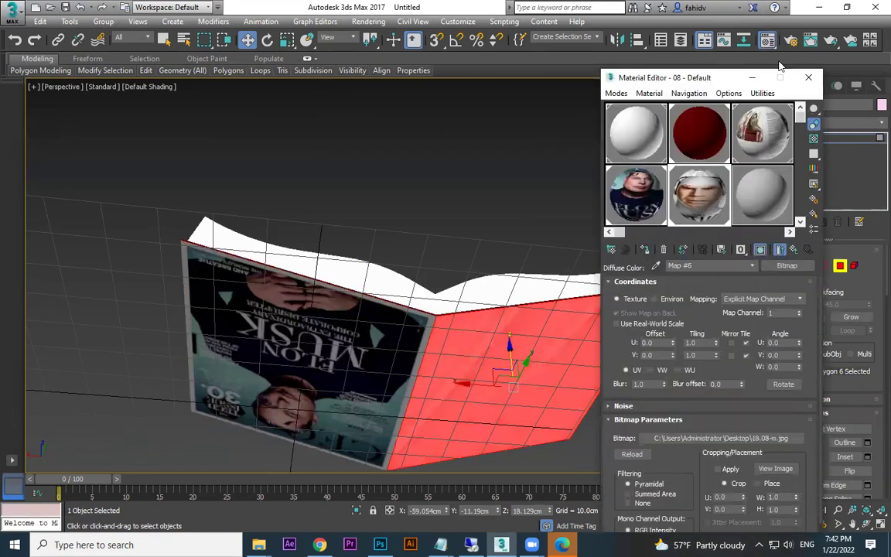
click(809, 77)
Apply a UVW Map modifier with Box mapping to the right cover half.
click(872, 124)
scroll(812, 348, down, 10)
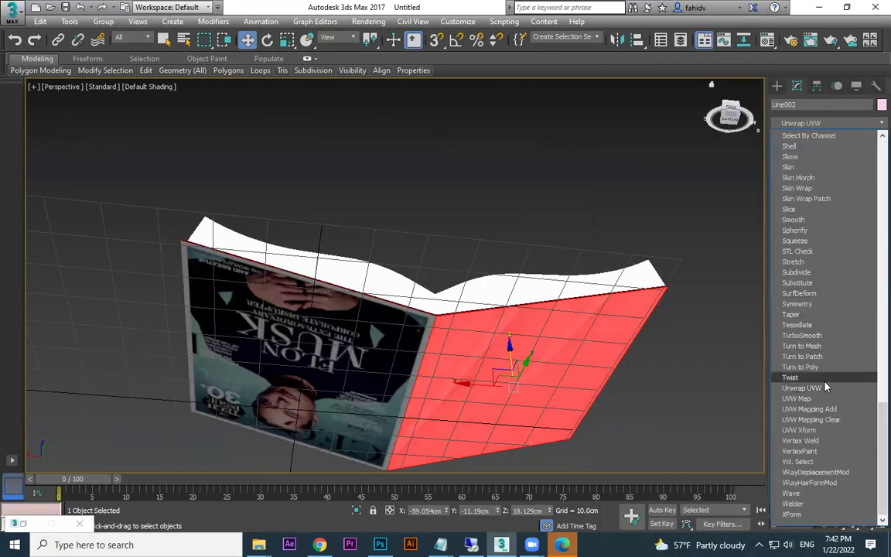
click(812, 395)
click(814, 320)
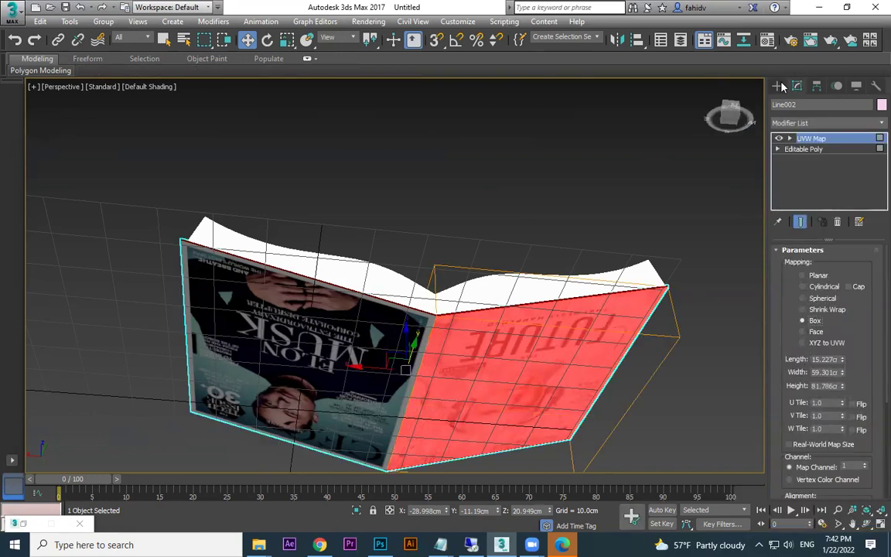
alt+middle_drag(646, 349, 660, 317)
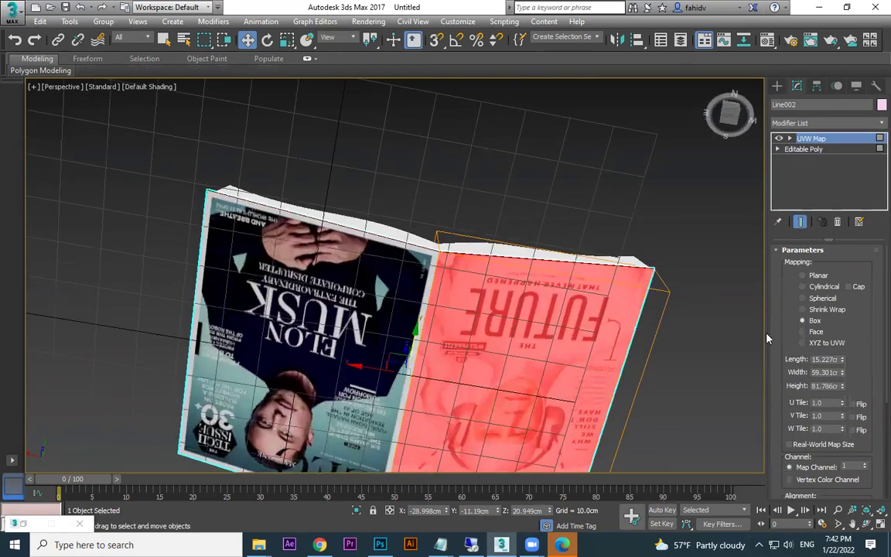
Try flipping the U and V tiling of the right cover half's UVW Map, and inspect the magazine's pages.
click(856, 404)
click(855, 404)
click(857, 417)
click(856, 418)
click(856, 418)
click(855, 420)
alt+middle_drag(626, 283, 629, 386)
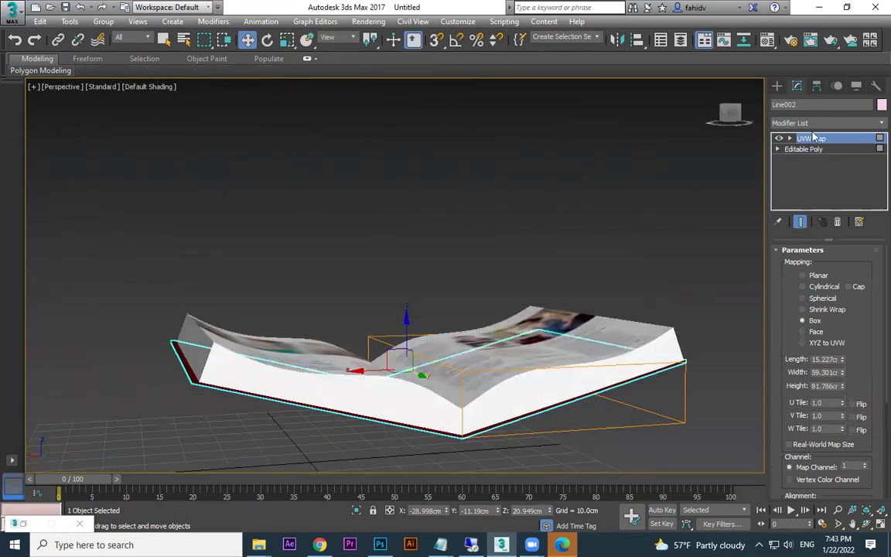
Inspect the cover images on the underside and the spread on the pages, and clear the selection.
click(778, 88)
alt+middle_drag(518, 253, 327, 260)
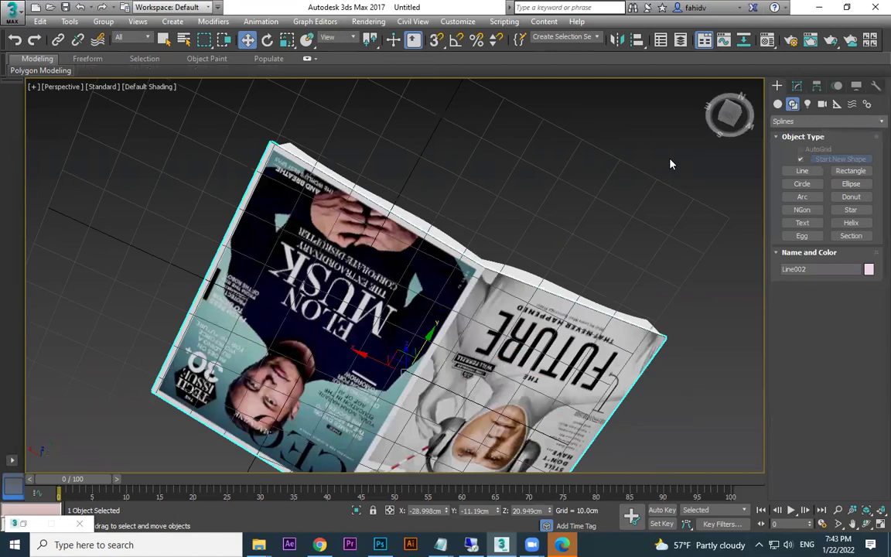
click(797, 86)
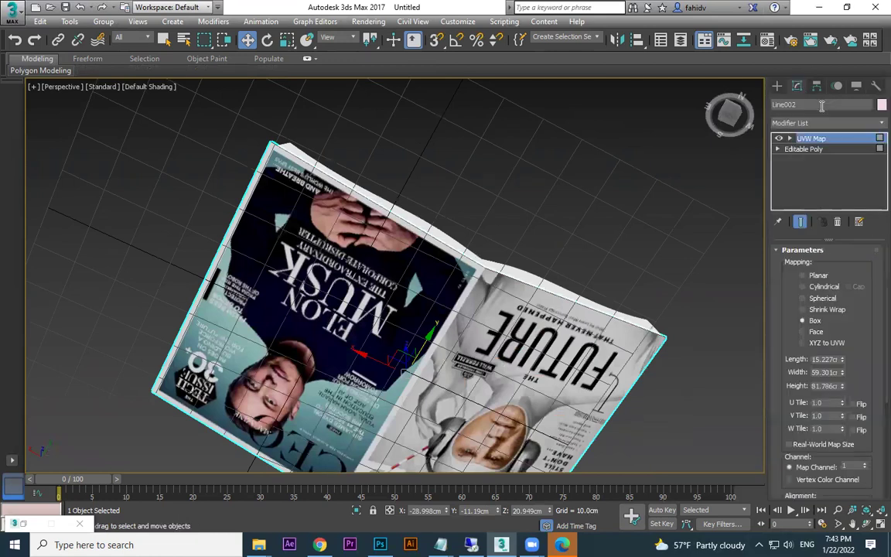
alt+middle_drag(559, 362, 757, 174)
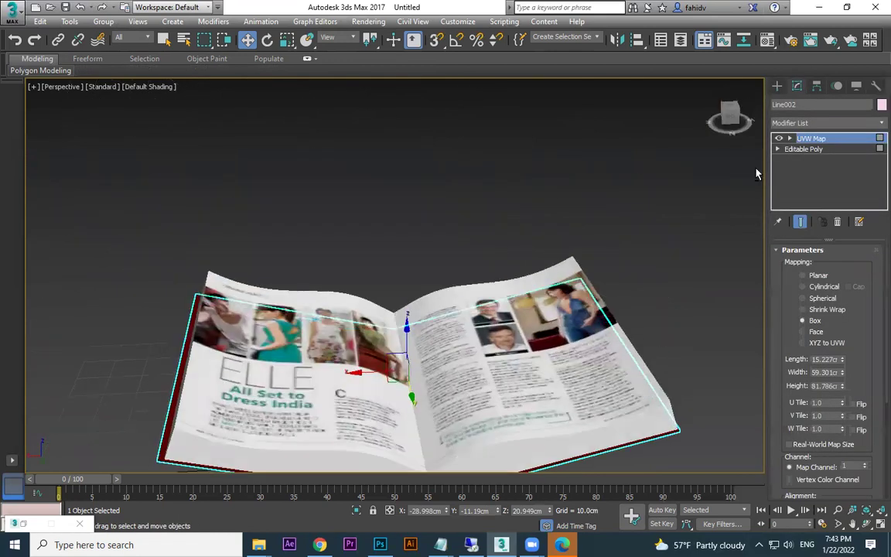
click(778, 87)
click(609, 134)
middle_drag(613, 203, 613, 248)
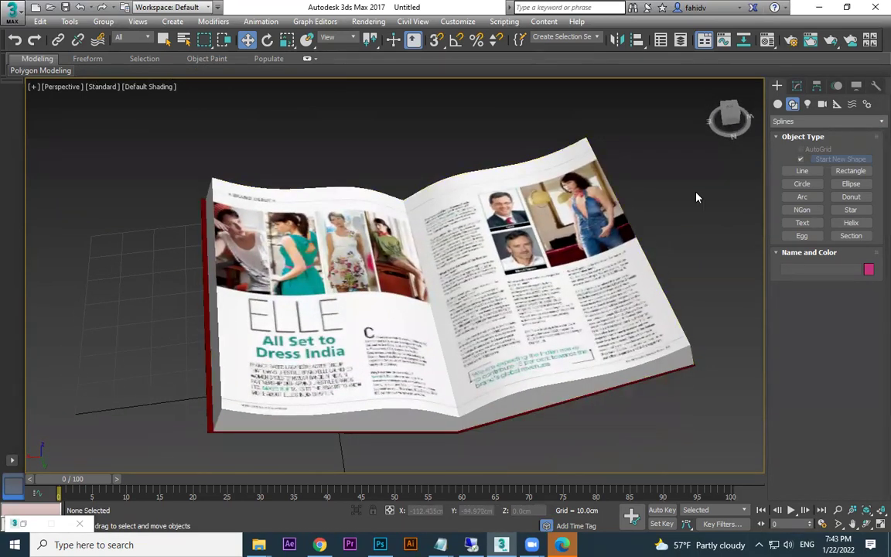
Draw a four-point line in the Front view following the magazine's right page profile from the spine valley to the outer edge.
click(803, 171)
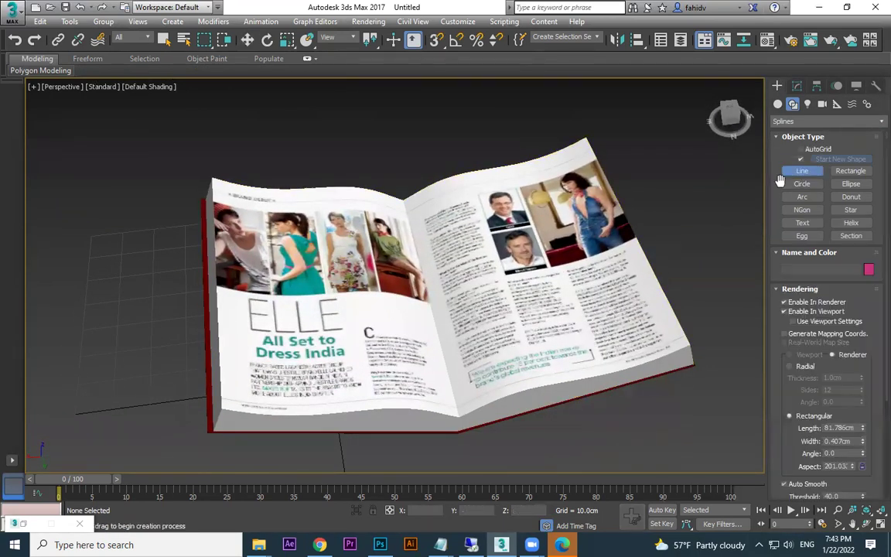
key(l)
key(f)
middle_drag(569, 290, 234, 256)
scroll(542, 257, down, 2)
middle_drag(589, 256, 489, 241)
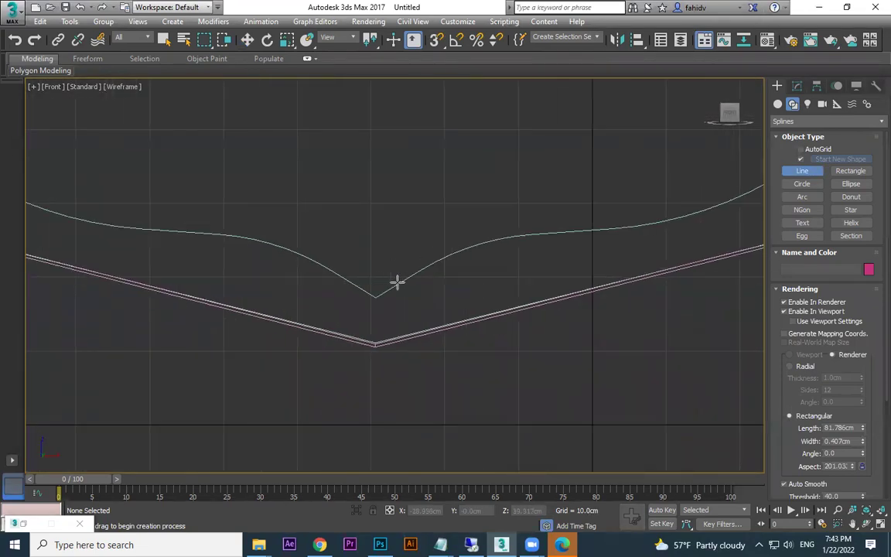
scroll(339, 316, up, 5)
click(327, 320)
scroll(439, 240, down, 3)
middle_drag(505, 209, 335, 314)
click(470, 252)
middle_drag(559, 252, 241, 241)
click(532, 207)
middle_drag(577, 191, 496, 225)
click(670, 144)
right_click(692, 108)
Shade the perspective view and move the new line sheet along Y so it lies over the right page.
middle_drag(645, 175, 629, 178)
key(p)
scroll(499, 201, down, 1)
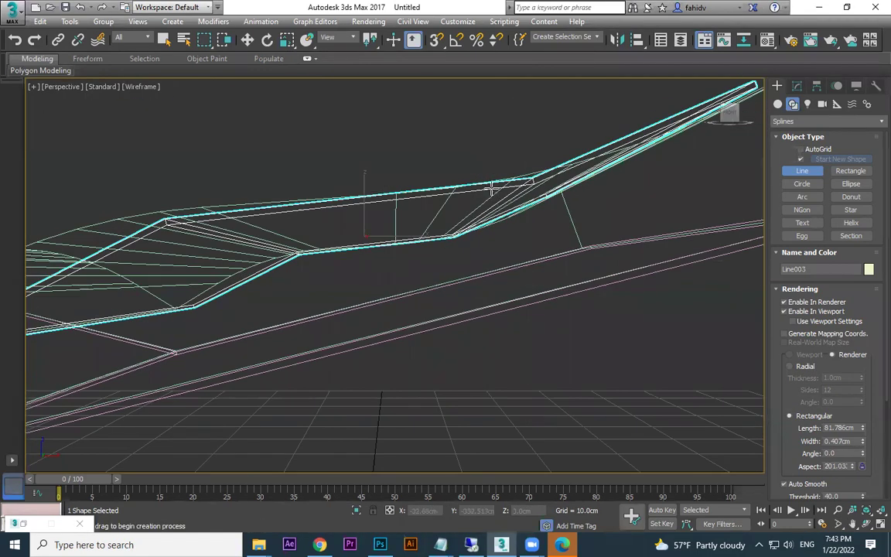
key(F3)
scroll(491, 198, down, 2)
mouse_move(456, 206)
alt+middle_down()
mouse_move(577, 274)
mouse_move(564, 263)
alt+middle_up()
key(w)
drag(376, 221, 437, 217)
Set the sheet's rectangular rendering to 80.15 cm length and 0.02 cm width, and raise it slightly above the right page.
click(797, 86)
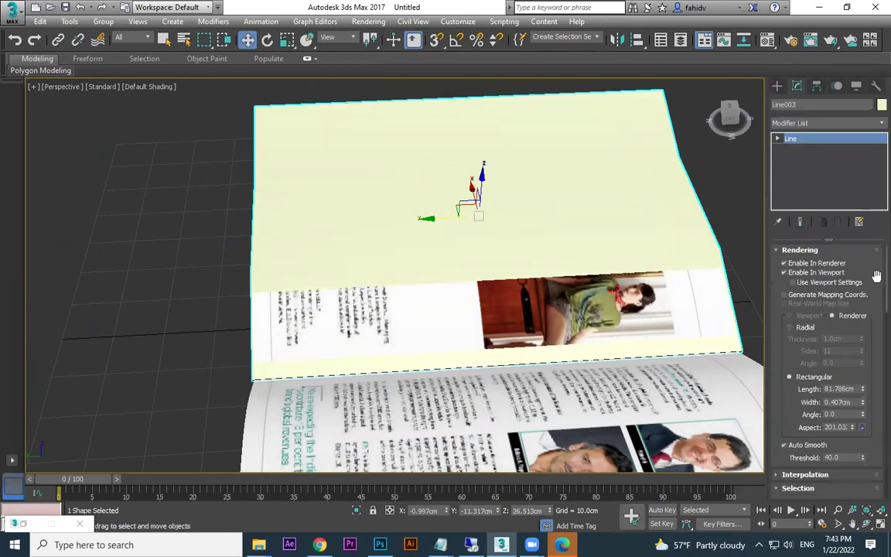
drag(863, 388, 863, 435)
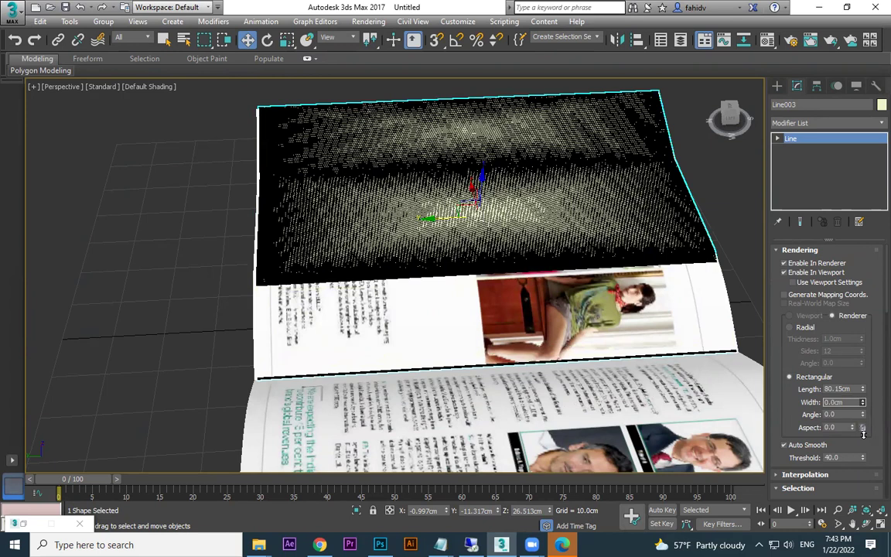
click(863, 402)
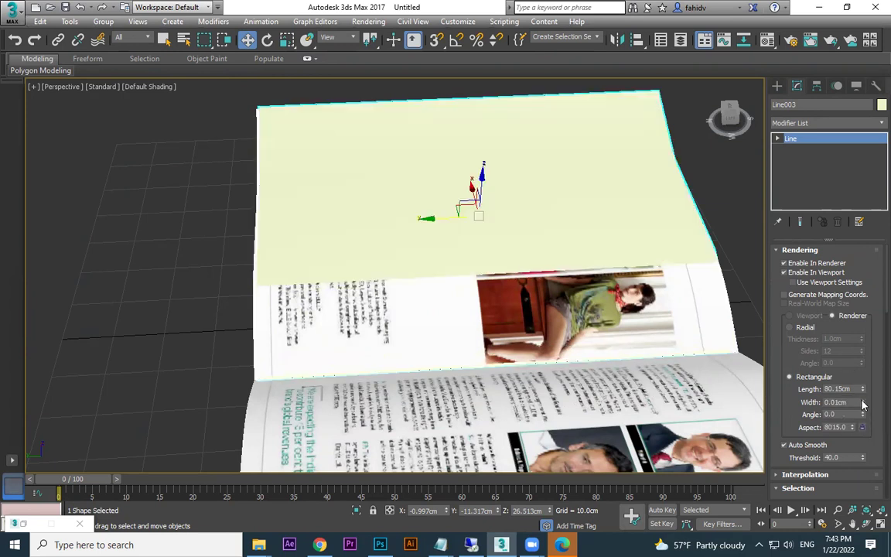
alt+middle_drag(646, 327, 485, 190)
drag(482, 168, 482, 152)
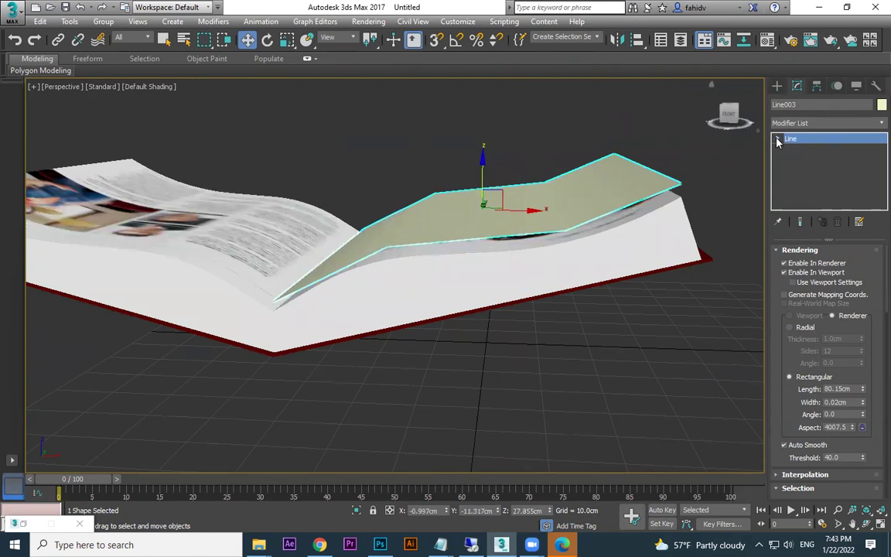
Fillet the line's two middle vertices so the sheet curves smoothly like the page beneath.
click(777, 140)
click(799, 149)
drag(521, 234, 522, 232)
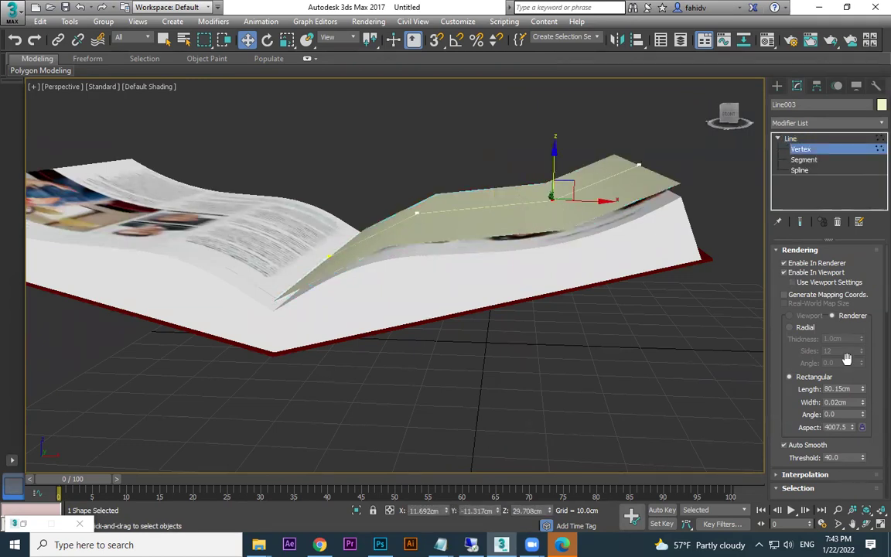
scroll(816, 439, down, 10)
scroll(817, 438, down, 4)
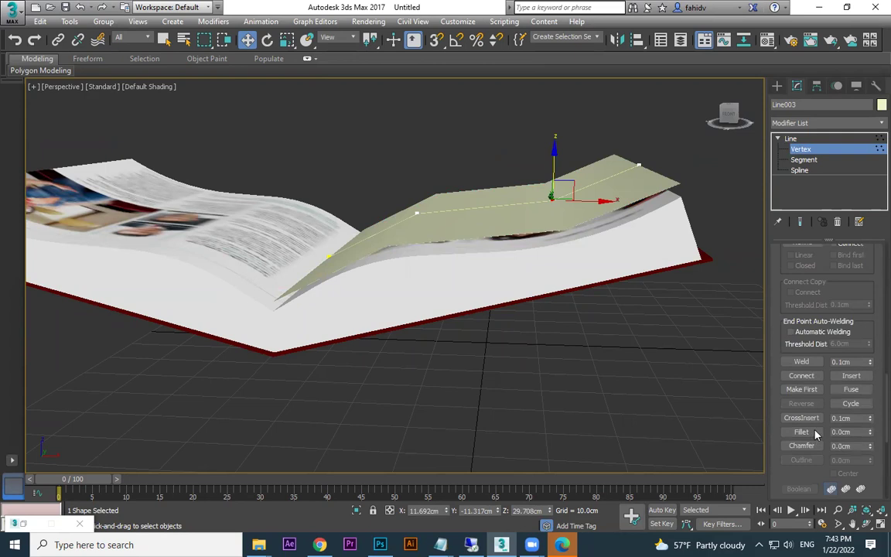
click(802, 432)
drag(554, 197, 572, 176)
drag(424, 218, 428, 203)
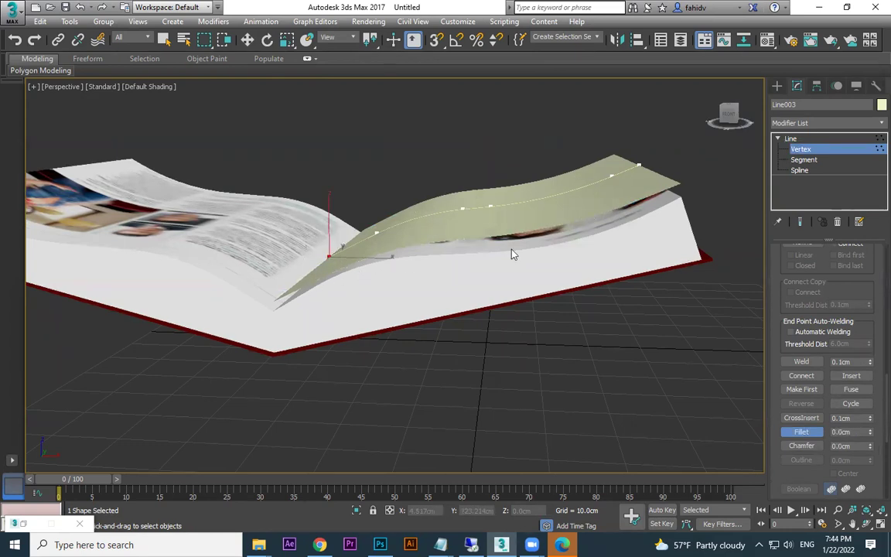
Lower the line's start vertex into the spine valley and fit the adjacent vertex to the page curve in the Front view.
key(f)
scroll(635, 223, down, 3)
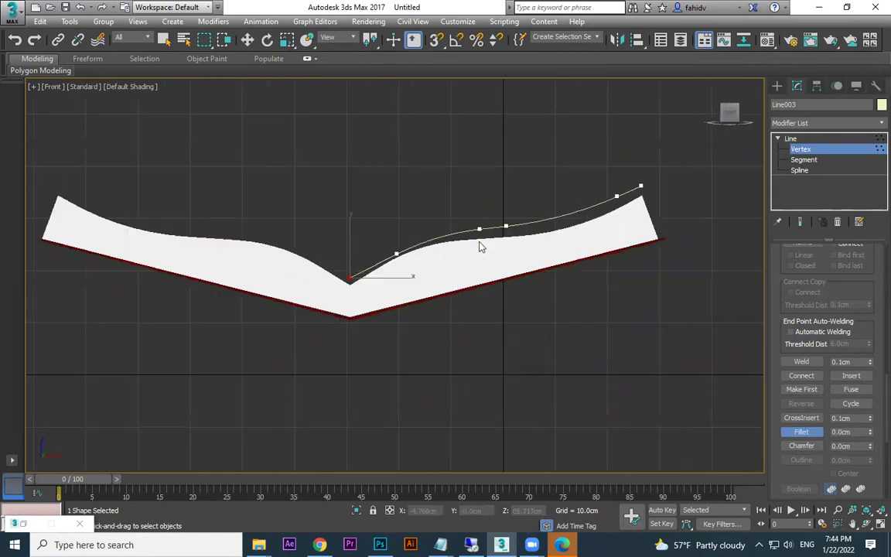
scroll(440, 271, up, 2)
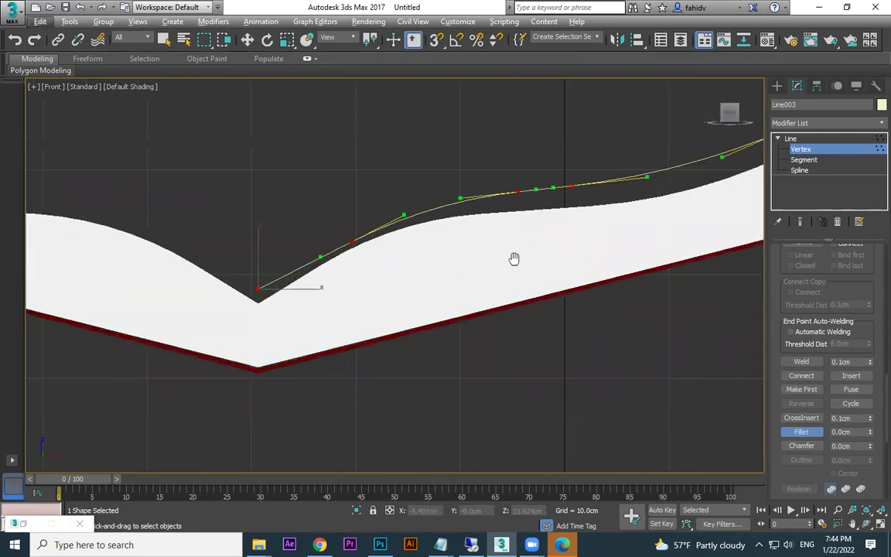
middle_drag(514, 258, 540, 271)
key(w)
drag(285, 250, 284, 252)
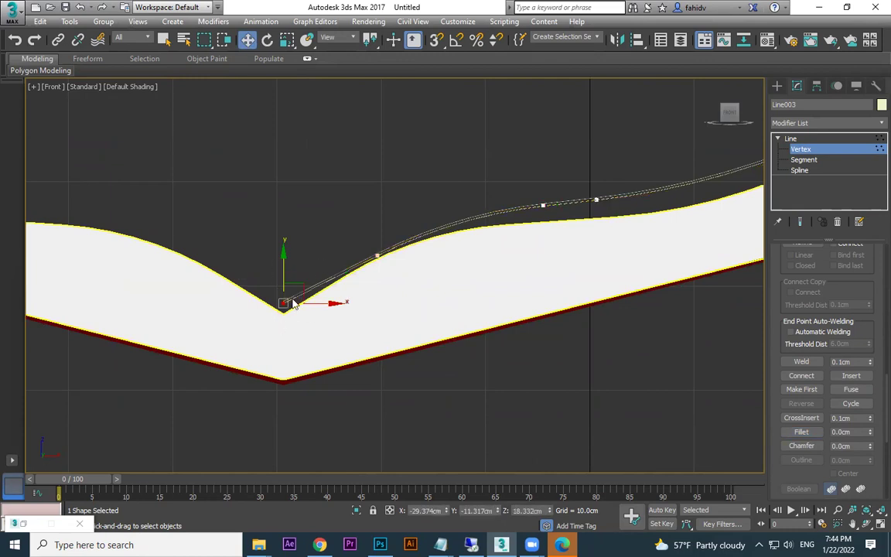
scroll(298, 269, up, 2)
drag(275, 330, 276, 333)
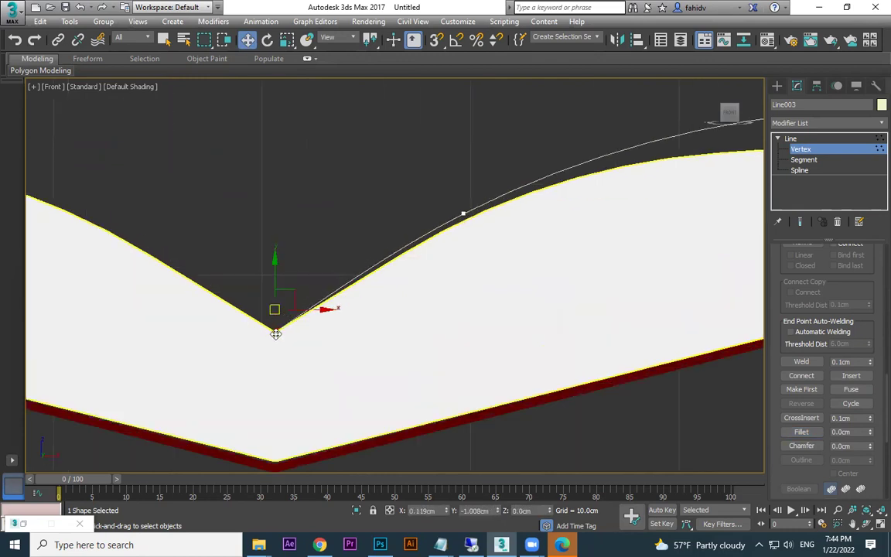
click(463, 213)
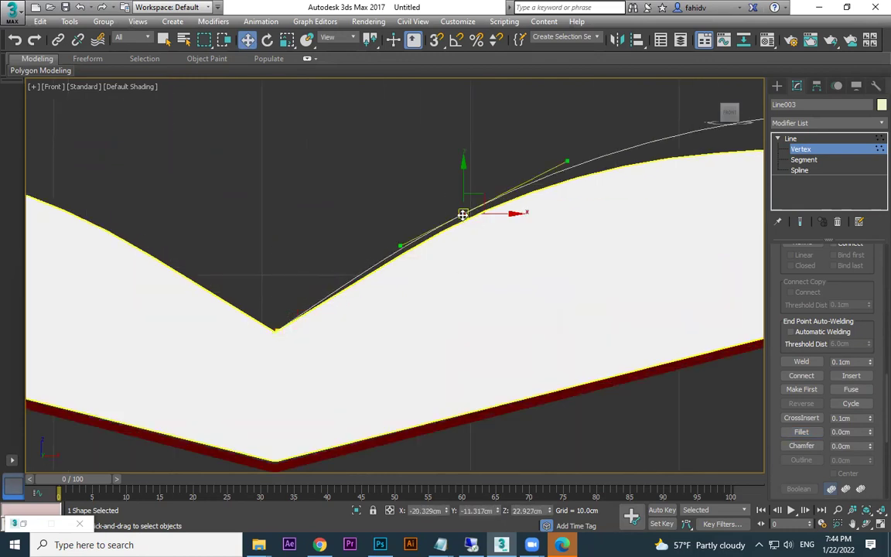
Lower the two middle vertices of the line together onto the page profile.
alt+middle_drag(610, 225, 441, 307)
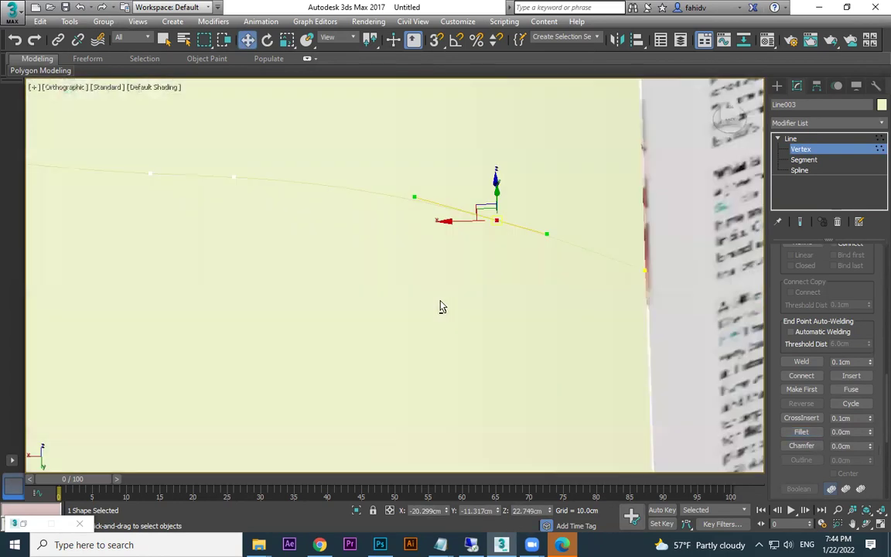
key(f)
middle_drag(414, 255, 576, 232)
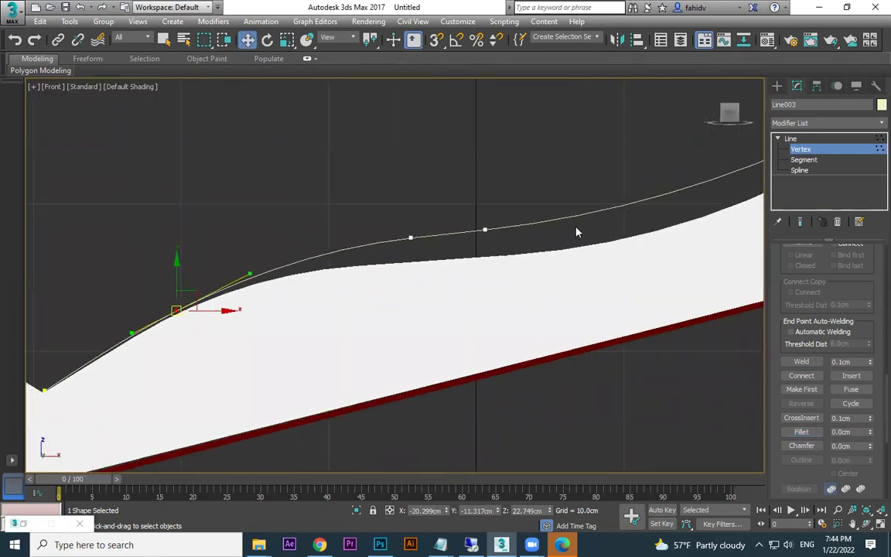
drag(541, 277, 534, 272)
drag(414, 242, 414, 259)
Fit the outer half of the line to the page profile by repositioning its right middle vertex and the last two vertices.
middle_drag(507, 360, 355, 394)
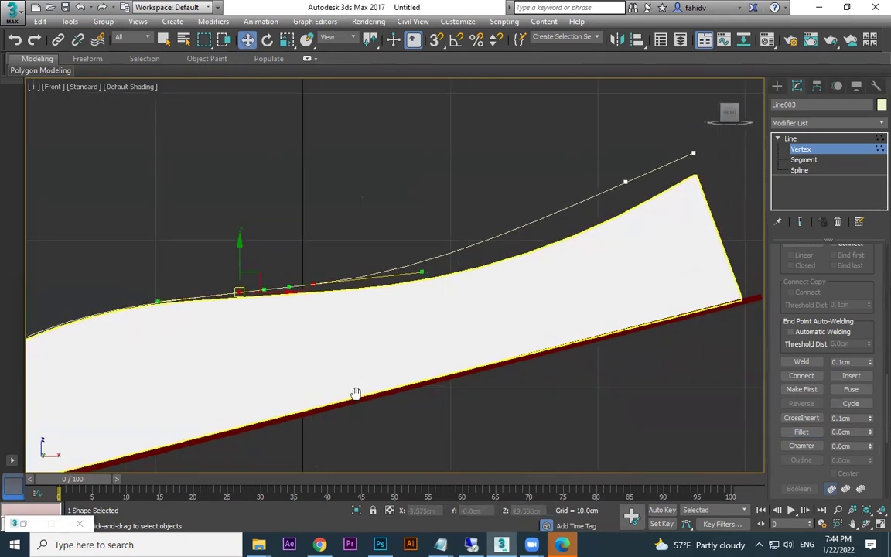
drag(647, 221, 645, 218)
drag(627, 183, 617, 208)
click(313, 285)
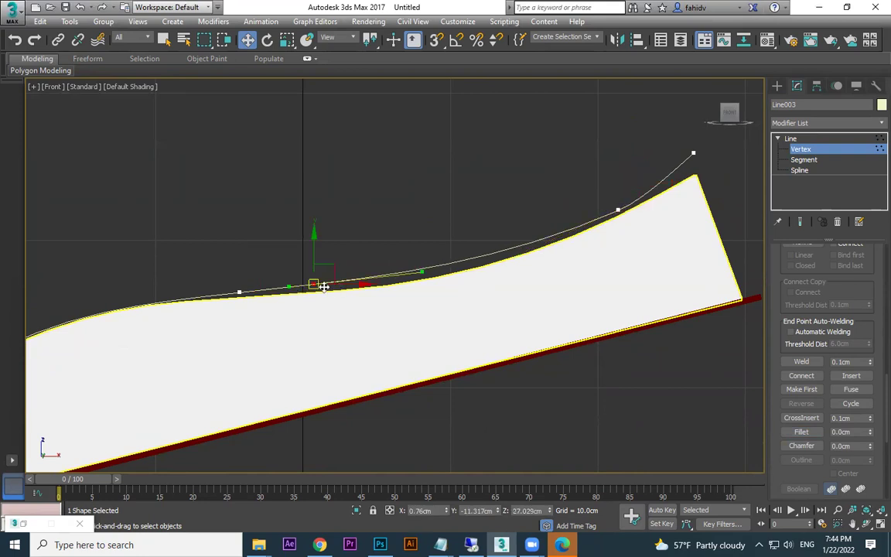
drag(348, 284, 380, 284)
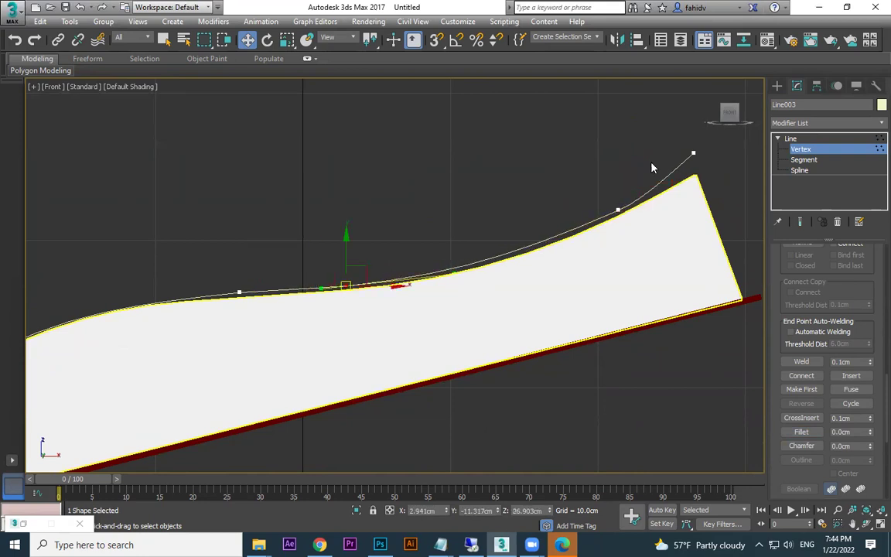
drag(692, 147, 693, 172)
drag(618, 210, 619, 212)
click(346, 287)
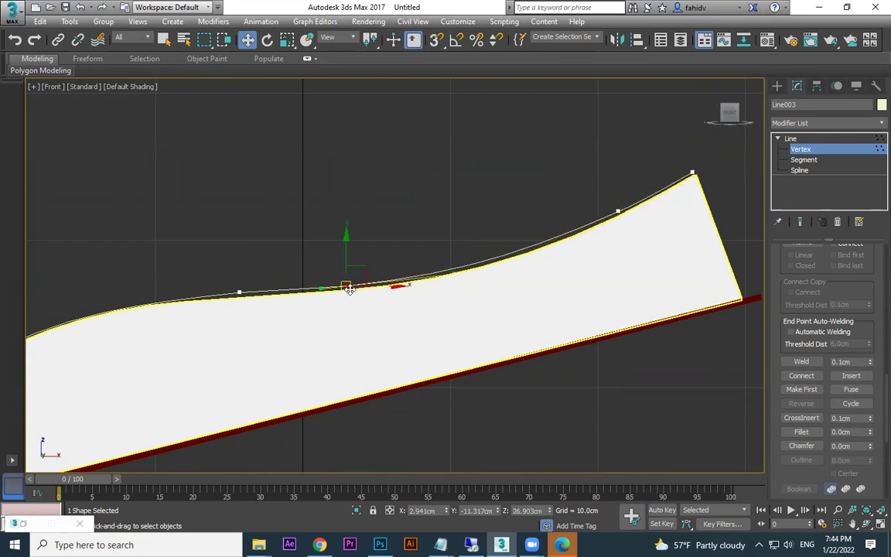
Toggle the sheet's viewport rendering to compare it with the page, leave Enable In Renderer and Enable In Viewport off, and deselect the line.
key(p)
alt+middle_drag(546, 196, 533, 281)
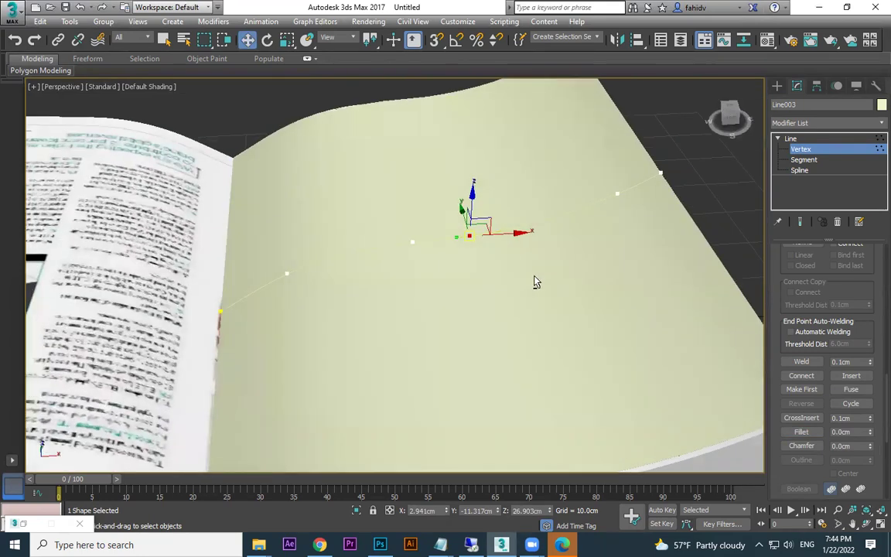
scroll(838, 305, up, 5)
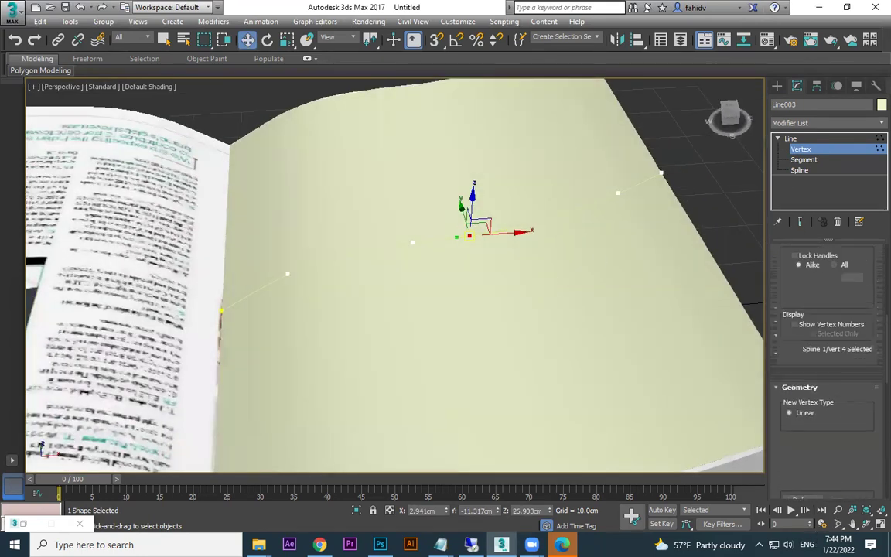
scroll(776, 304, up, 5)
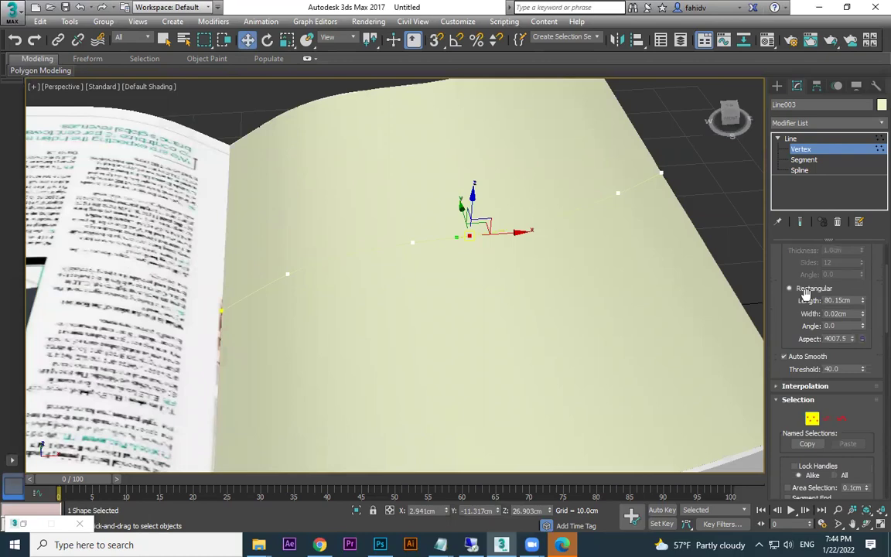
click(804, 272)
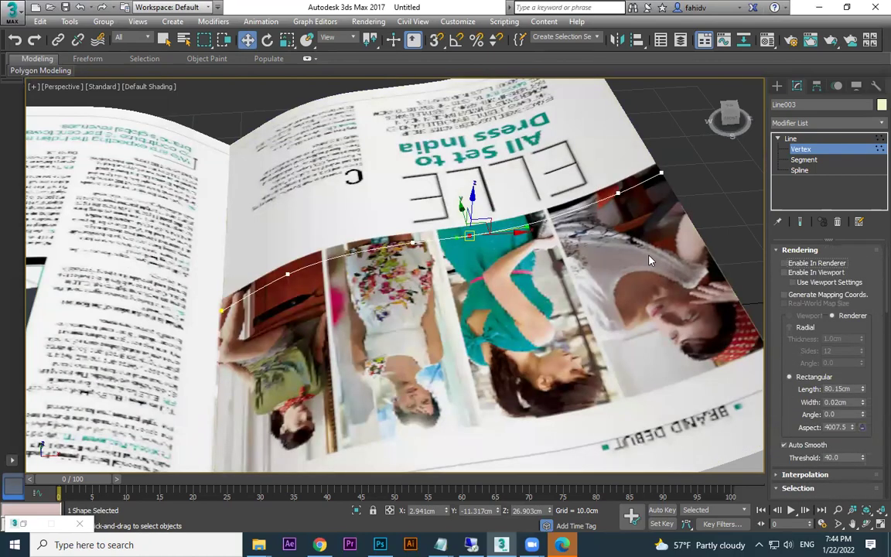
scroll(649, 256, down, 4)
alt+middle_drag(590, 278, 549, 293)
click(801, 271)
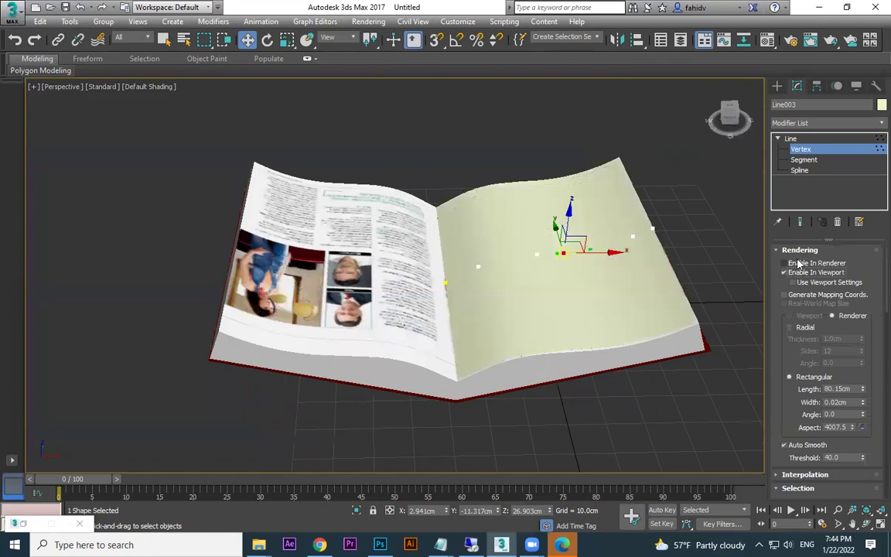
alt+middle_drag(712, 251, 658, 155)
click(777, 86)
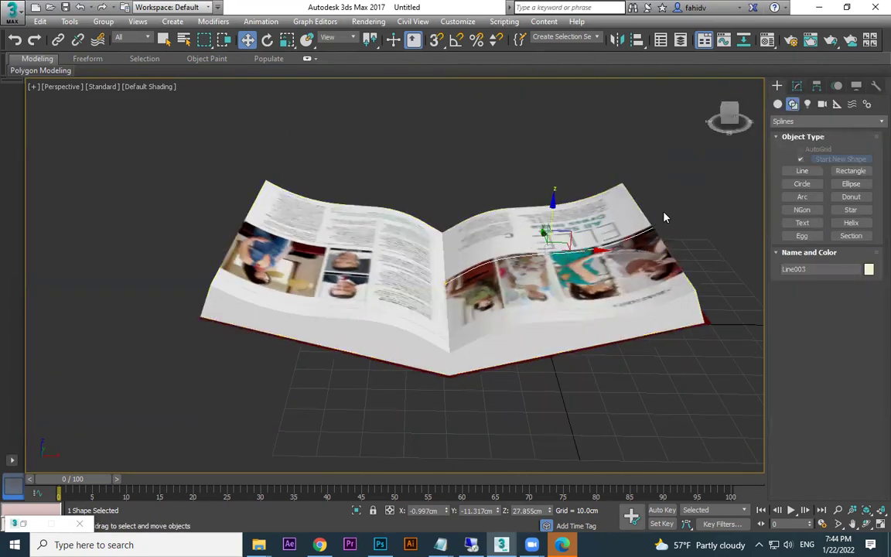
click(697, 272)
middle_drag(696, 272, 526, 286)
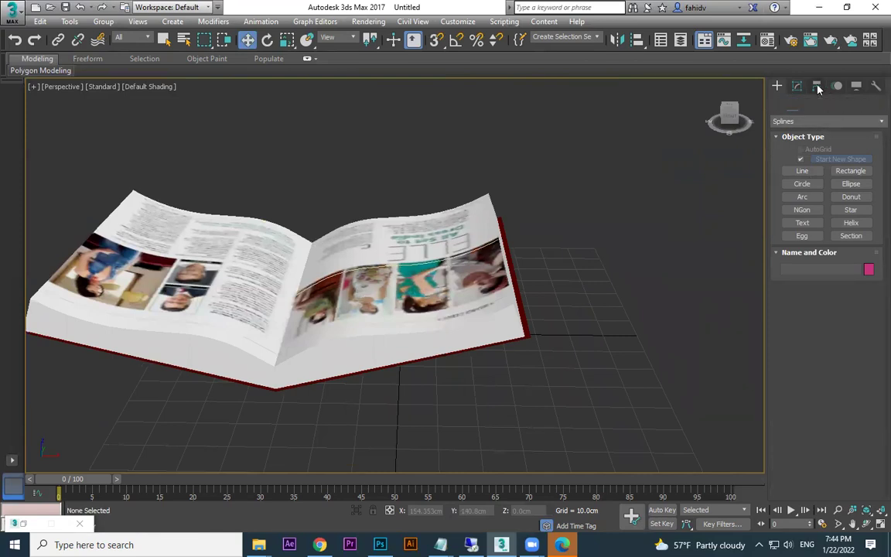
Create a box on the grid beside the open magazine as a pivot test object.
click(817, 86)
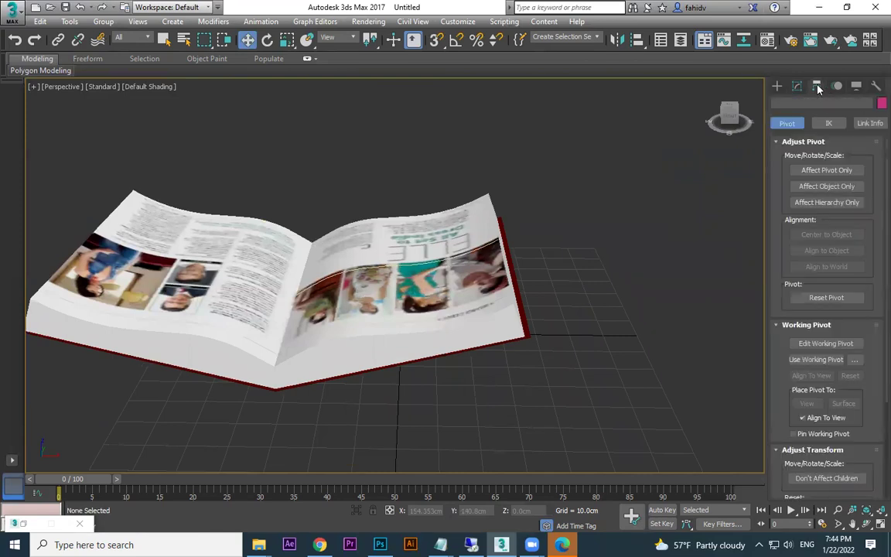
click(777, 86)
click(778, 105)
click(802, 161)
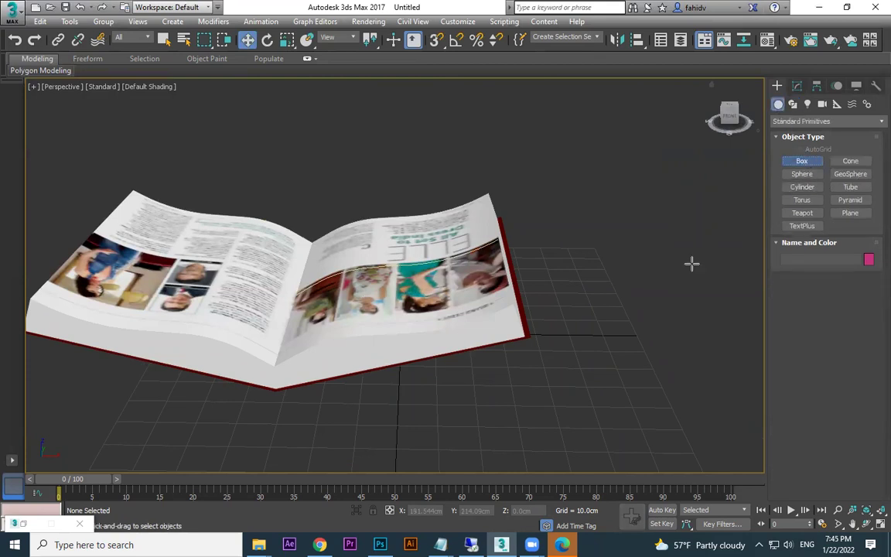
scroll(503, 332, down, 6)
drag(498, 378, 666, 384)
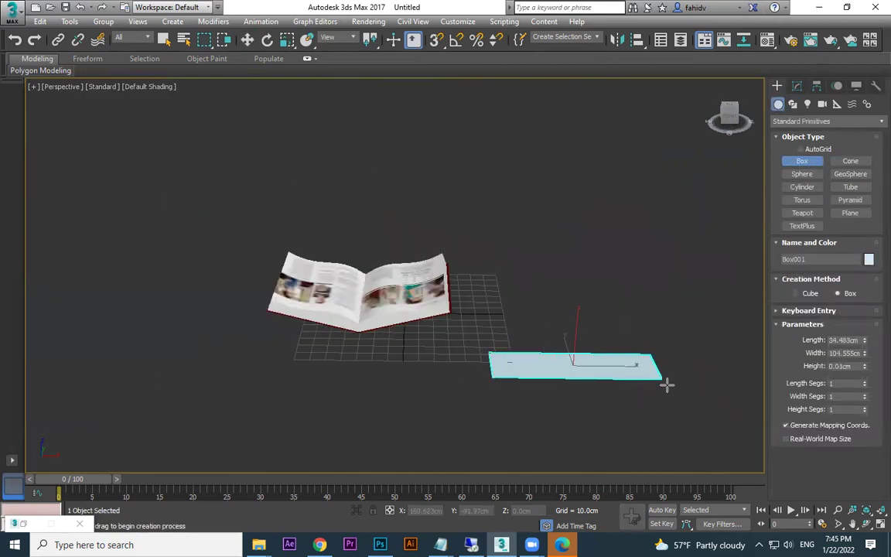
middle_drag(676, 350, 658, 328)
Try rotating the box about its central pivot.
key(e)
drag(526, 362, 557, 332)
right_click(557, 332)
alt+middle_drag(573, 338, 584, 403)
key(w)
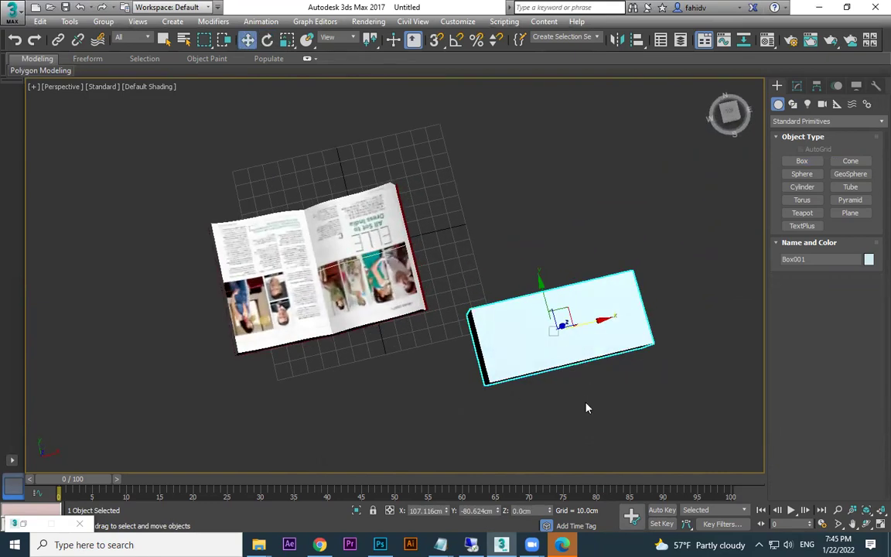
Move only the box's pivot along X to the short end nearest the magazine.
click(819, 86)
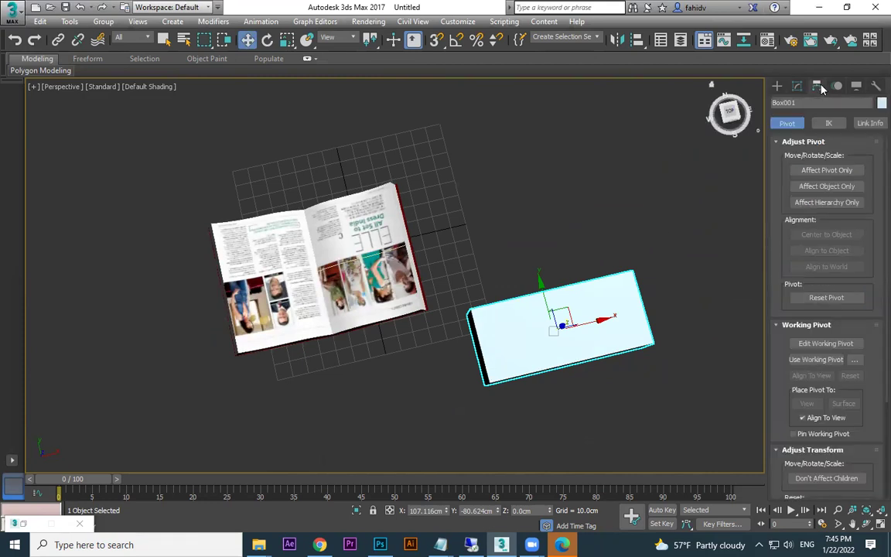
click(834, 171)
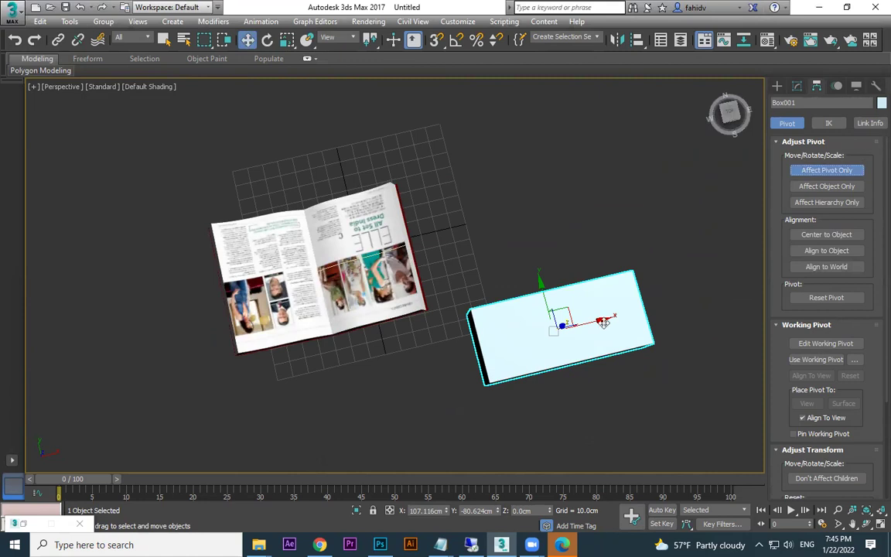
drag(600, 319, 565, 333)
click(843, 170)
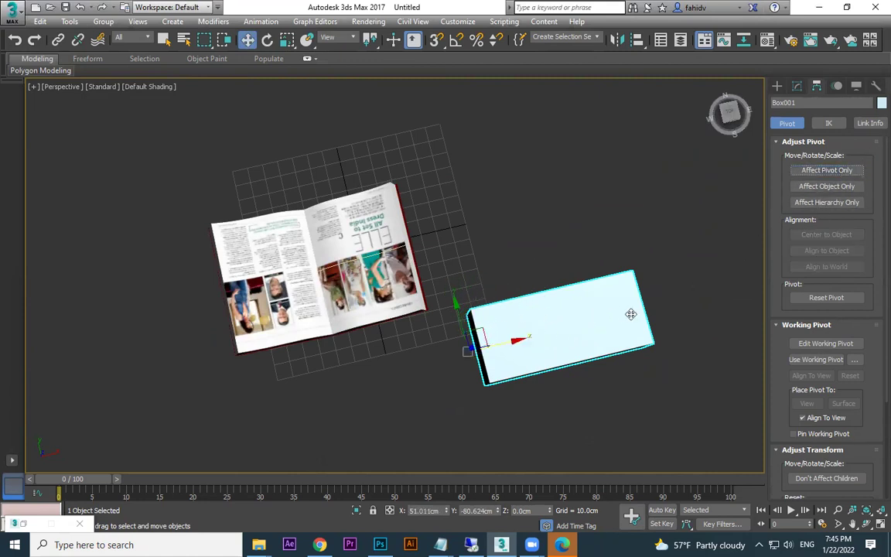
Try rotating the box about the pivot at its short end.
key(e)
drag(503, 379, 656, 327)
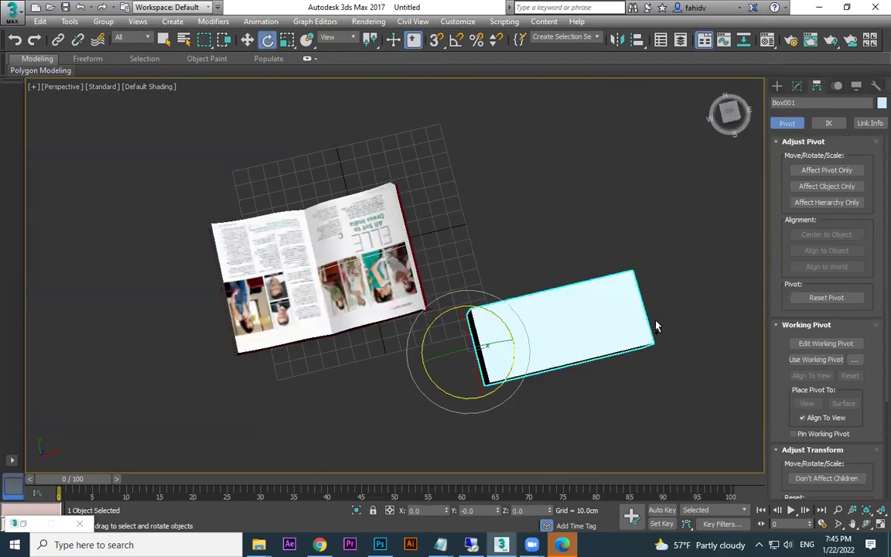
click(661, 182)
click(570, 322)
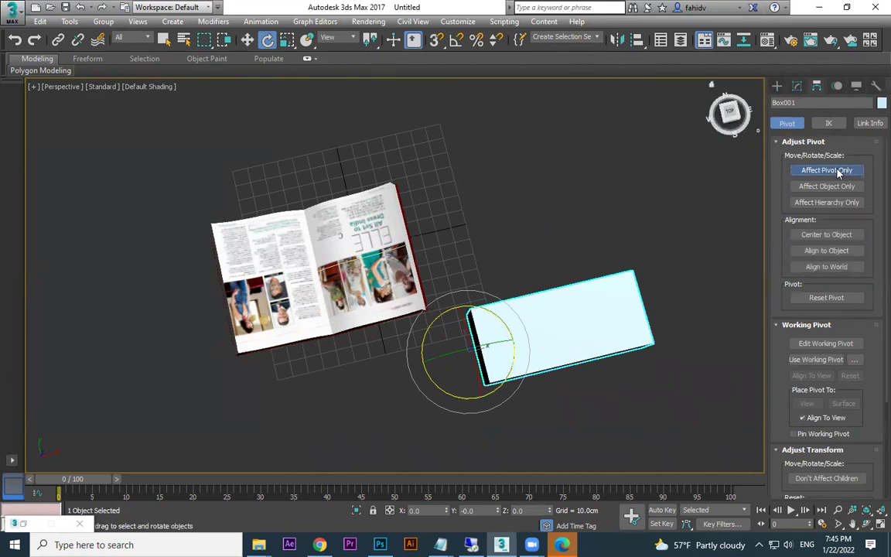
Move only the box's pivot along X to a point outside the box, beyond its far end.
click(838, 170)
key(w)
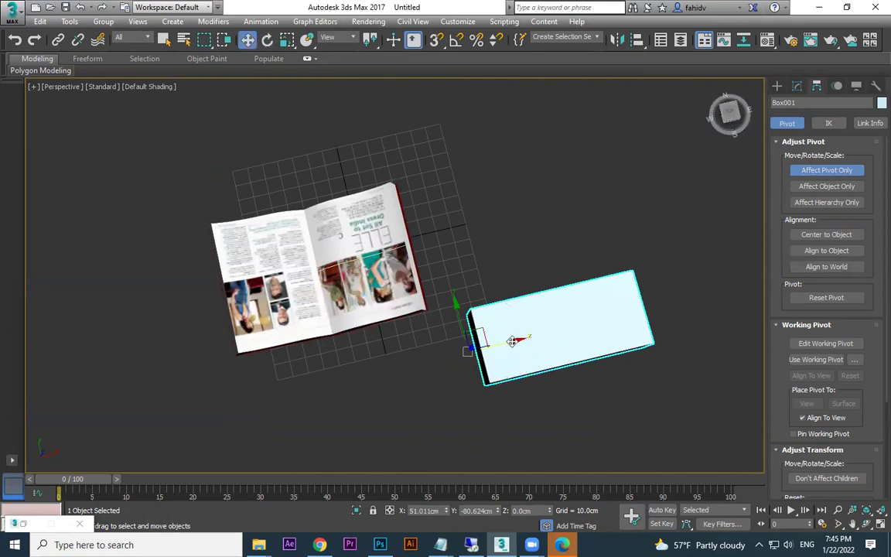
drag(512, 341, 756, 295)
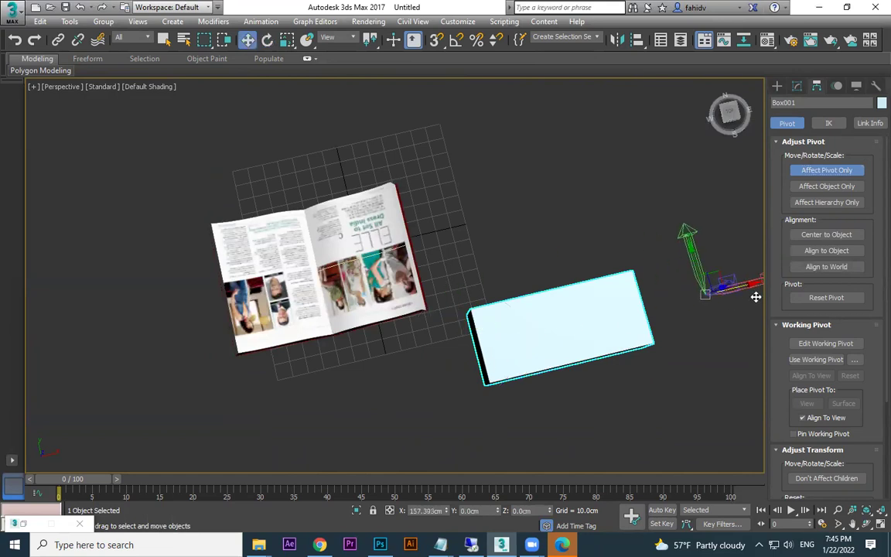
click(836, 172)
Try rotating the box about its outside pivot and delete the test box.
click(783, 87)
key(e)
middle_drag(592, 398, 491, 399)
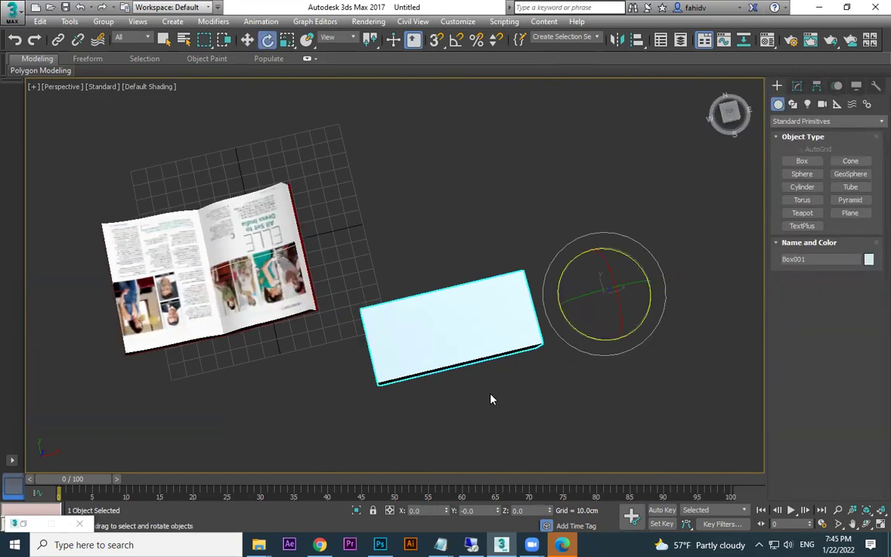
drag(578, 303, 495, 341)
key(Delete)
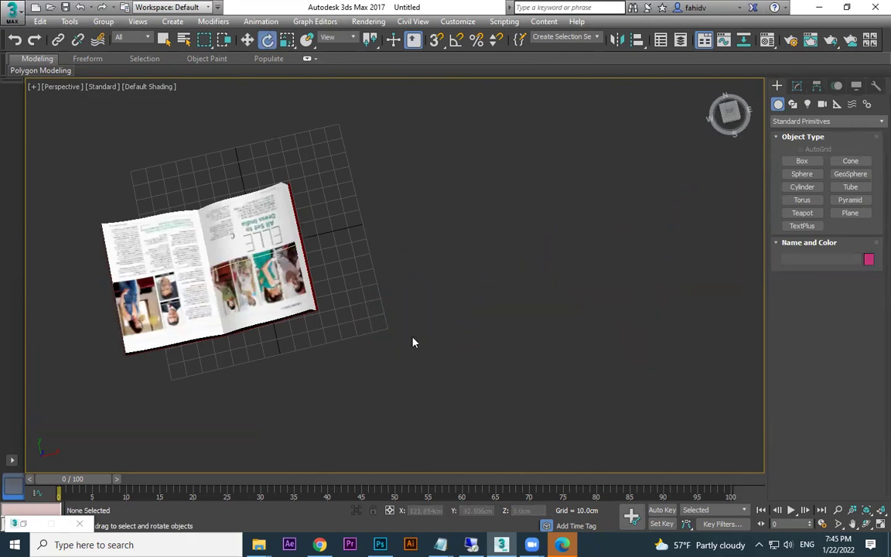
Move only the loose page line's pivot down into the magazine's spine valley in the Front view.
middle_drag(461, 310, 524, 318)
scroll(524, 318, up, 5)
click(428, 205)
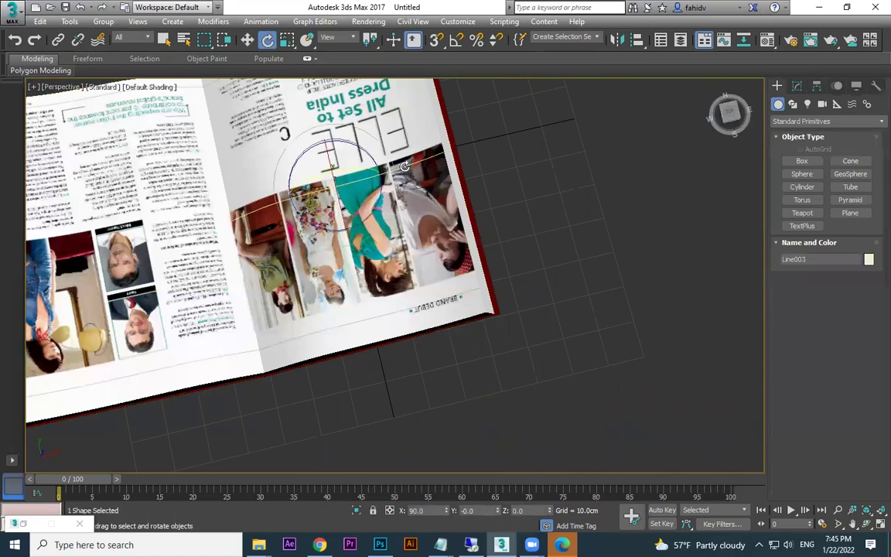
alt+middle_drag(428, 205, 321, 222)
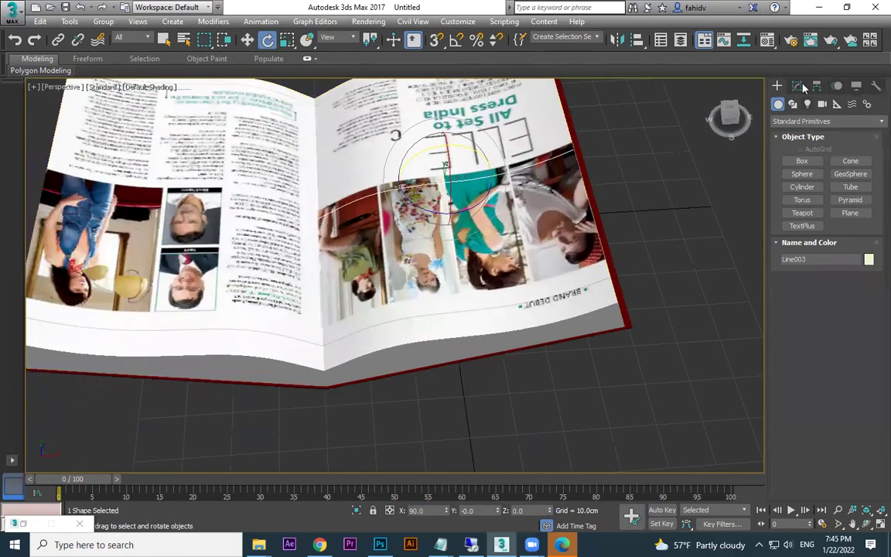
click(817, 86)
click(827, 170)
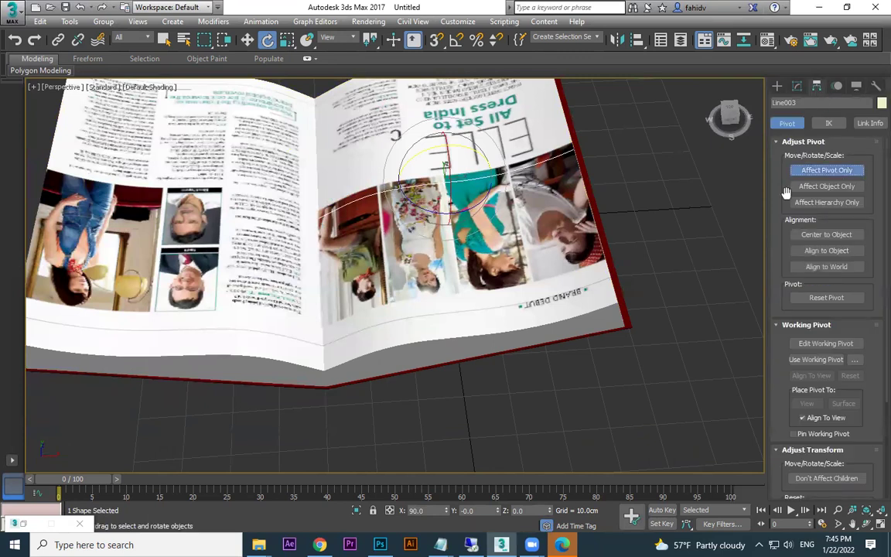
key(f)
key(w)
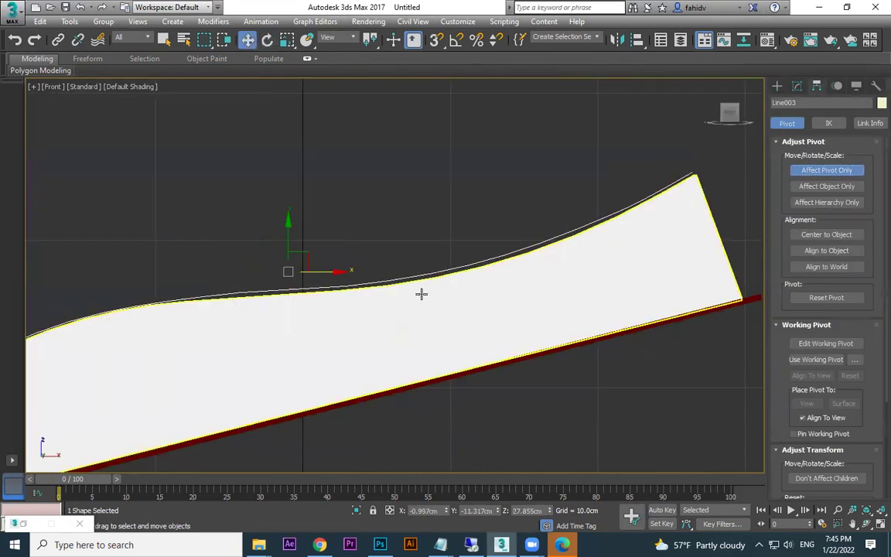
alt+middle_drag(388, 304, 682, 252)
key(f)
scroll(403, 307, up, 2)
drag(593, 216, 175, 372)
scroll(174, 372, up, 6)
mouse_move(74, 300)
mouse_down()
mouse_move(92, 301)
mouse_move(85, 309)
mouse_up()
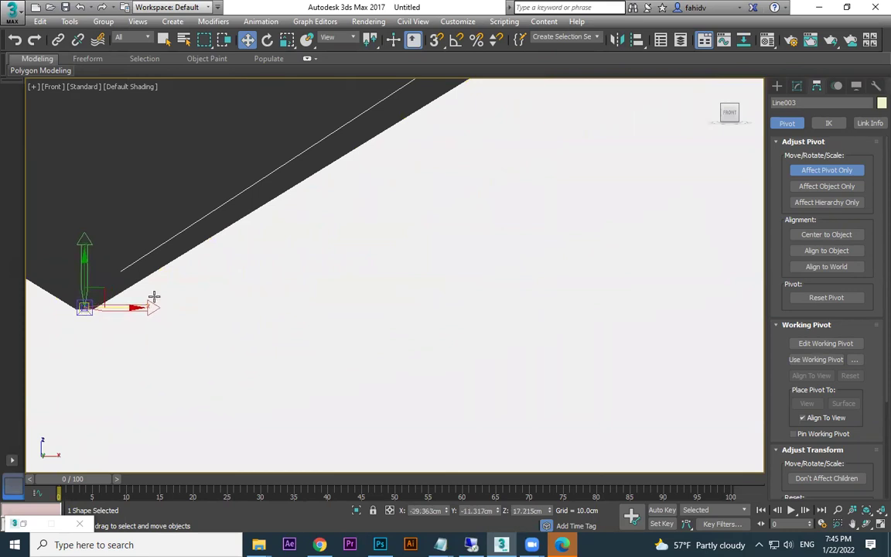
Move the page line's start vertex to the pivot at the bottom of the spine valley.
click(796, 86)
click(799, 150)
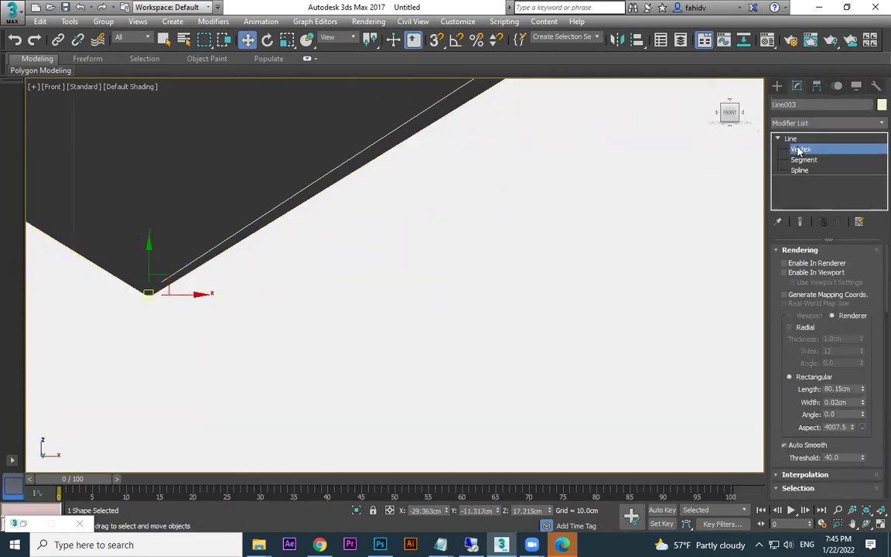
scroll(151, 279, up, 5)
drag(234, 253, 138, 357)
click(778, 85)
Fine-tune only the page line's pivot to sit at the start vertex, and leave pivot editing.
click(817, 85)
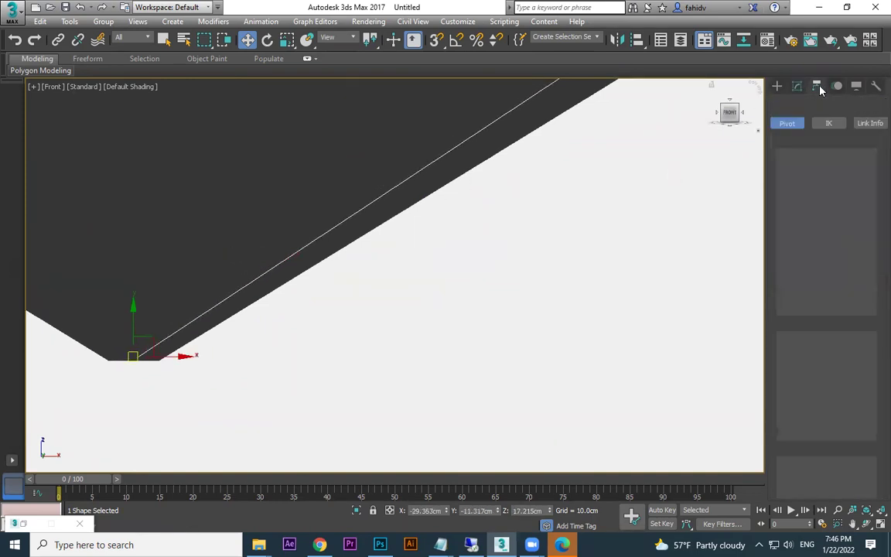
click(827, 170)
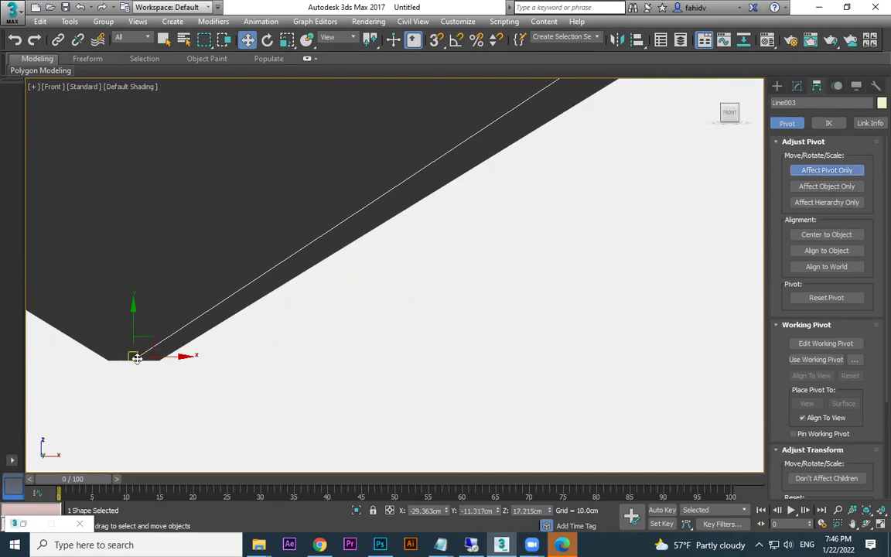
drag(136, 358, 135, 363)
scroll(656, 205, down, 12)
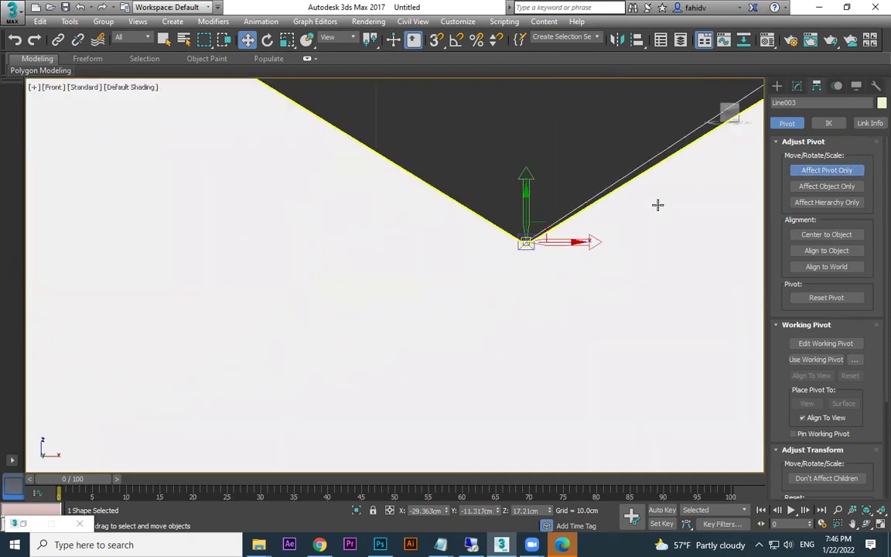
click(844, 175)
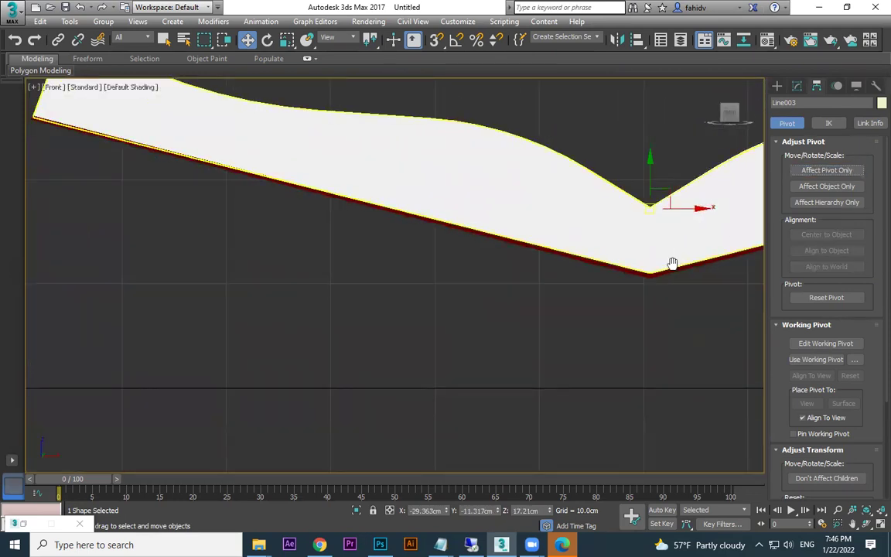
Examine the page line and its spine pivot against the magazine in the Left and Perspective views.
middle_drag(672, 264, 397, 349)
scroll(510, 297, down, 5)
alt+middle_drag(544, 288, 553, 306)
alt+middle_drag(541, 125, 546, 261)
key(l)
key(p)
key(l)
alt+middle_drag(557, 186, 483, 267)
scroll(474, 244, up, 3)
key(p)
scroll(476, 266, down, 5)
scroll(475, 263, up, 5)
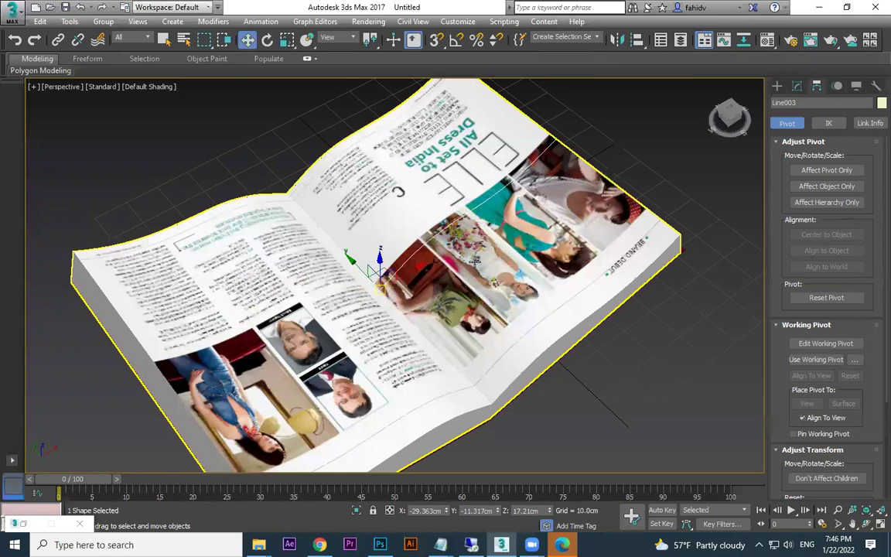
Try rotating the page line about its spine pivot in the Front view.
key(l)
key(f)
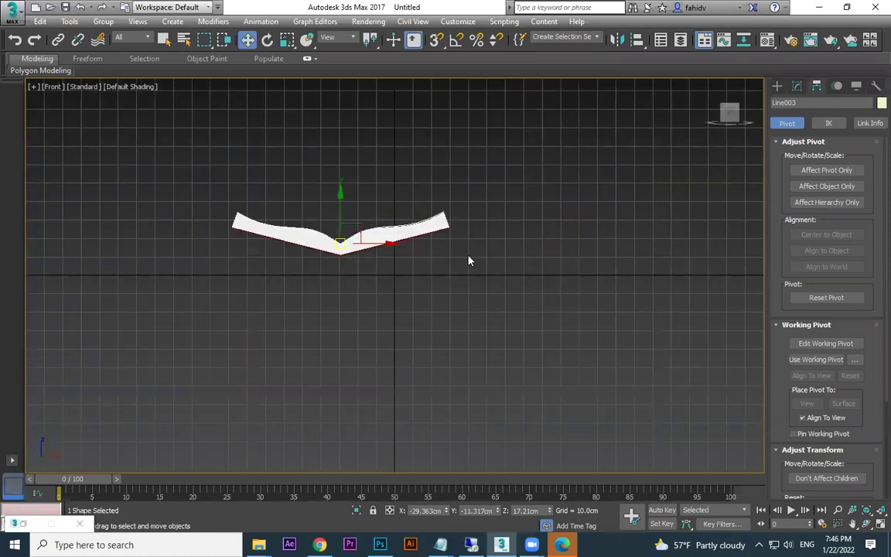
scroll(420, 228, up, 3)
scroll(340, 242, up, 3)
key(e)
drag(365, 215, 381, 226)
drag(313, 185, 348, 224)
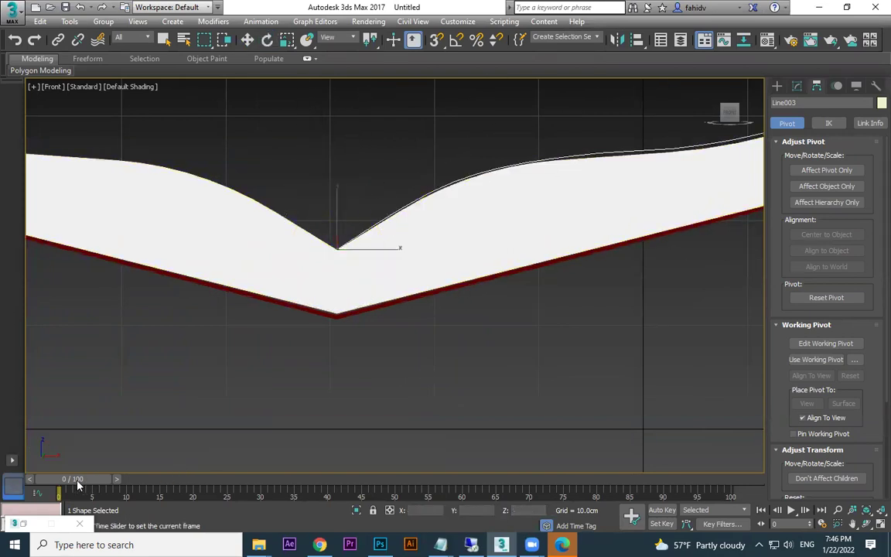
With Auto Key on, key the page line at frame 0 and rotate it over onto the opposite page at frame 70.
click(662, 511)
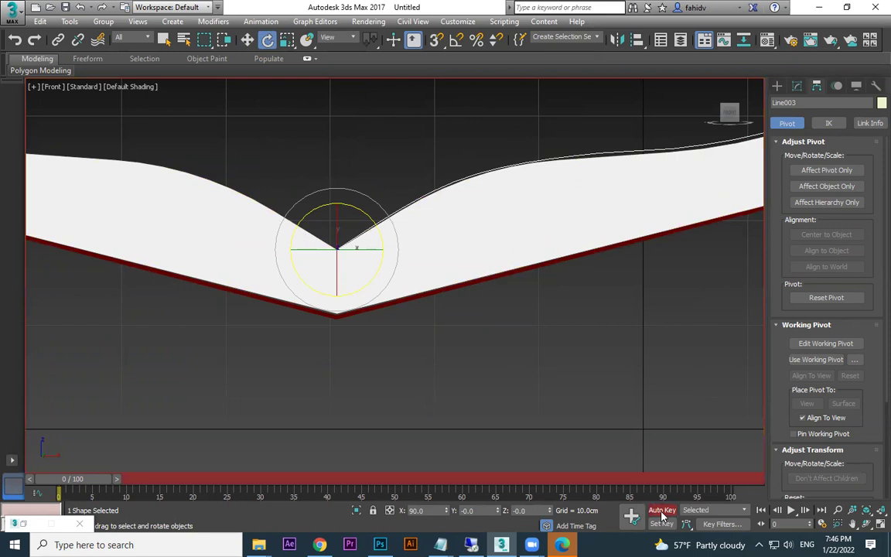
click(638, 517)
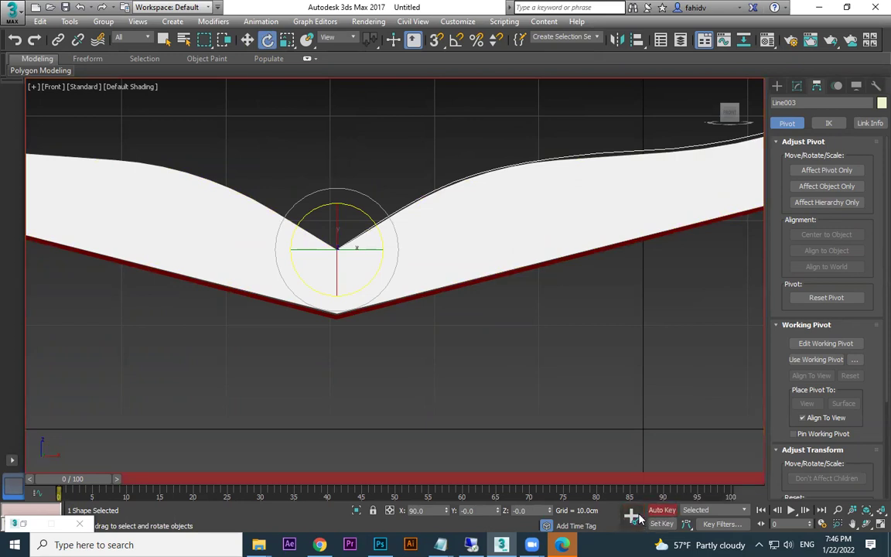
drag(229, 484, 537, 485)
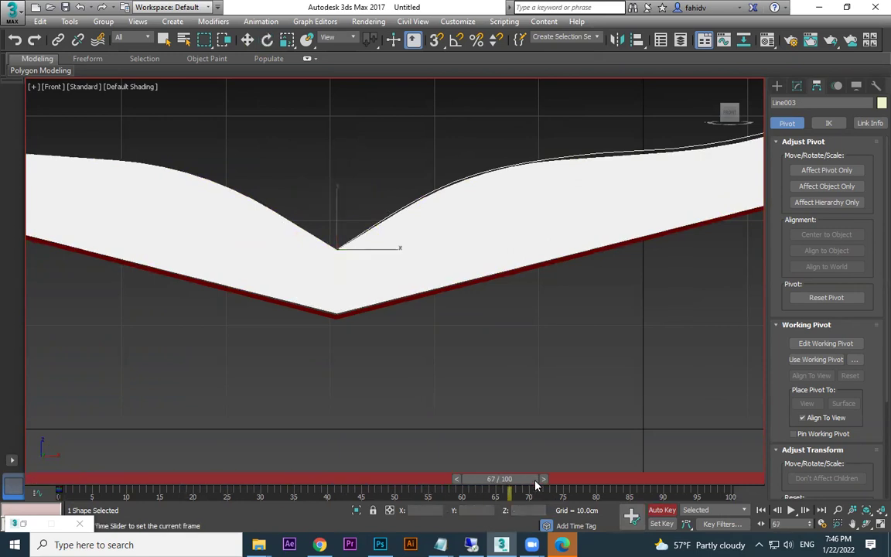
key(e)
scroll(561, 312, down, 3)
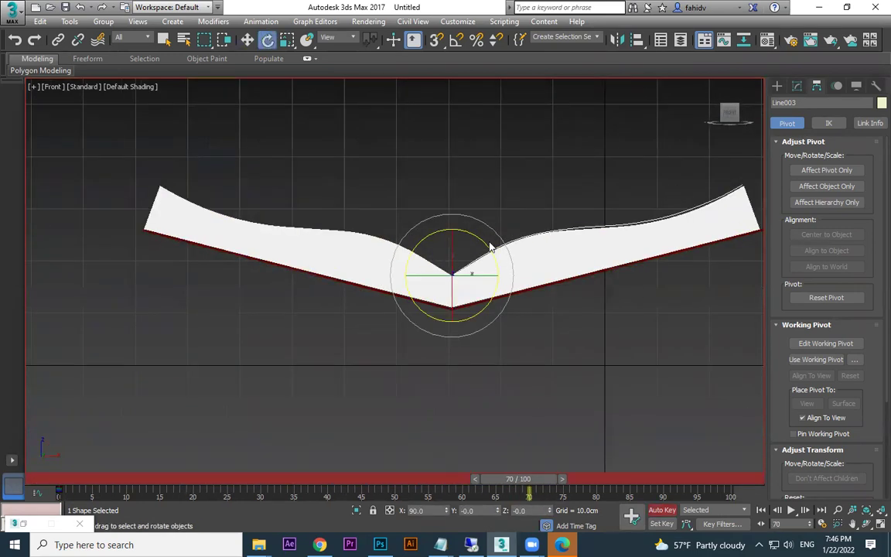
drag(486, 244, 302, 210)
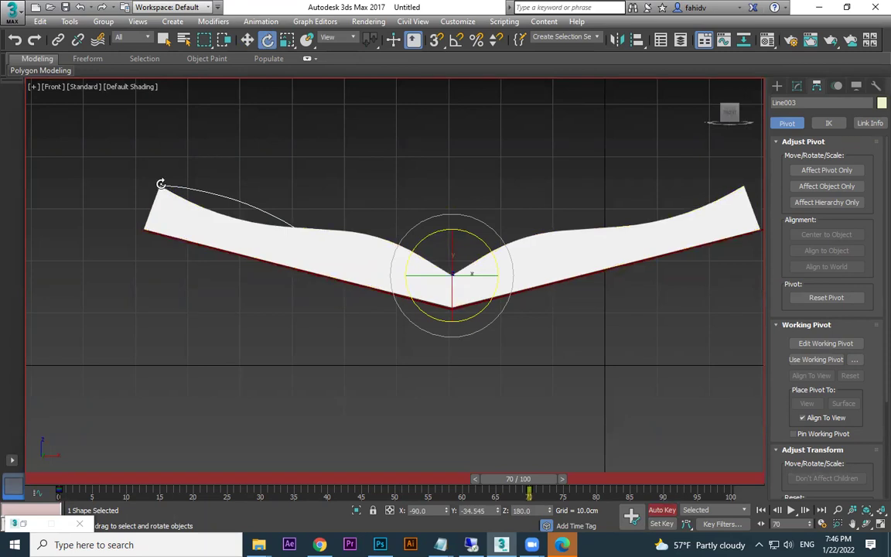
Play the page-turn animation from frame 0, stop it, and return to frame 0.
drag(535, 480, 64, 456)
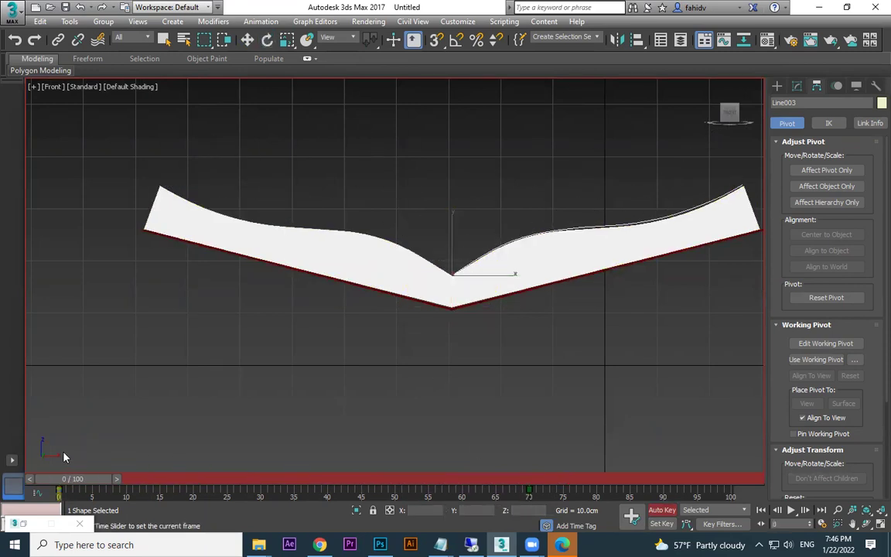
click(790, 510)
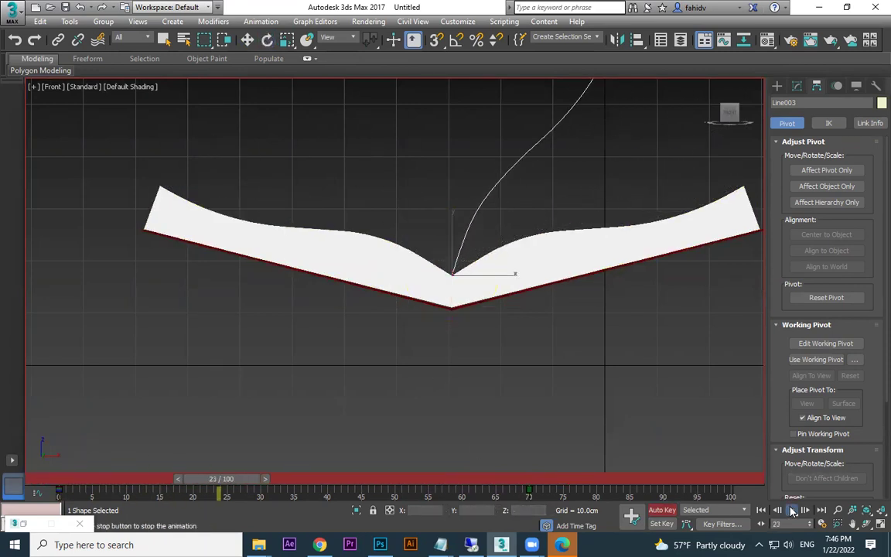
click(791, 511)
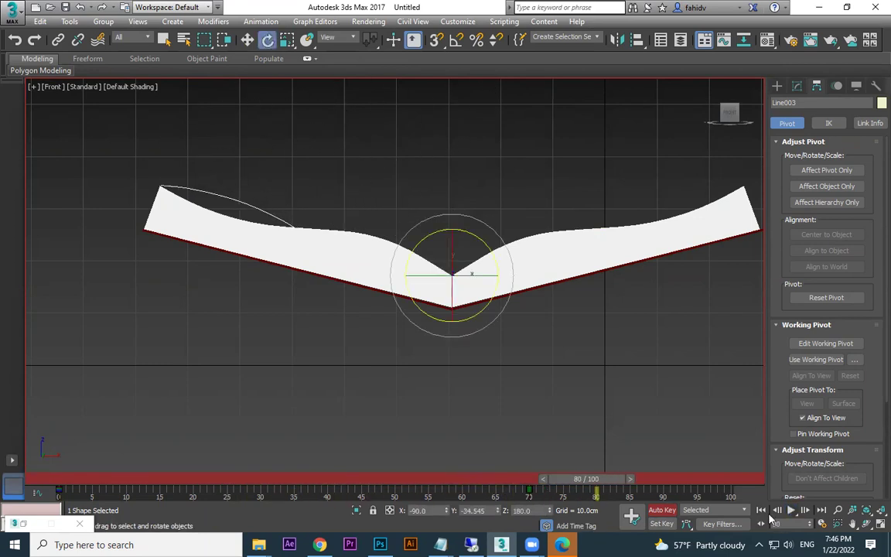
drag(562, 483, 2, 458)
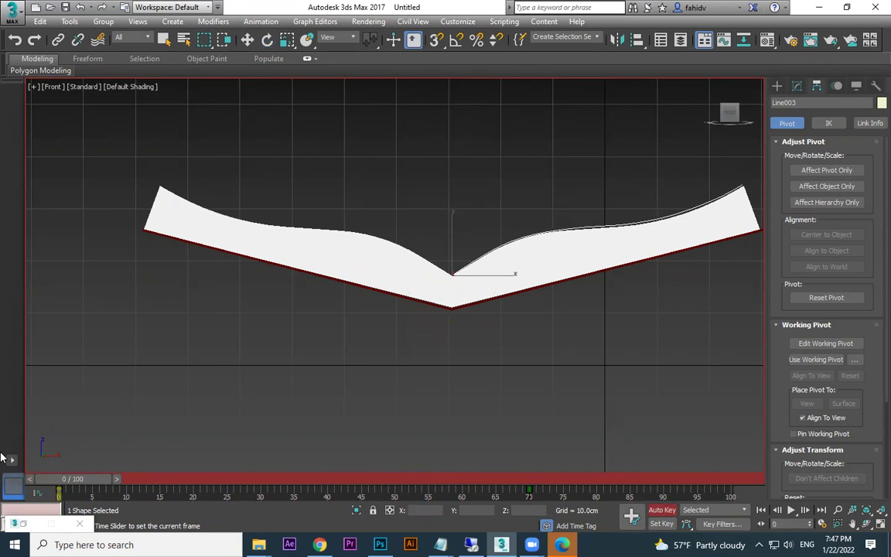
Open the page line for vertex editing, selecting its inner vertices, and go to frame 70 in a wireframe Front view.
key(e)
click(797, 85)
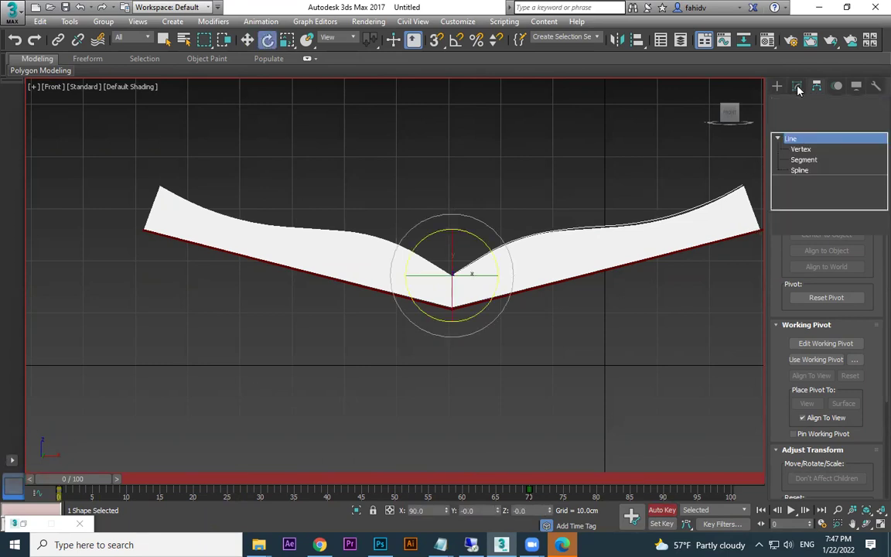
click(801, 148)
scroll(480, 213, up, 2)
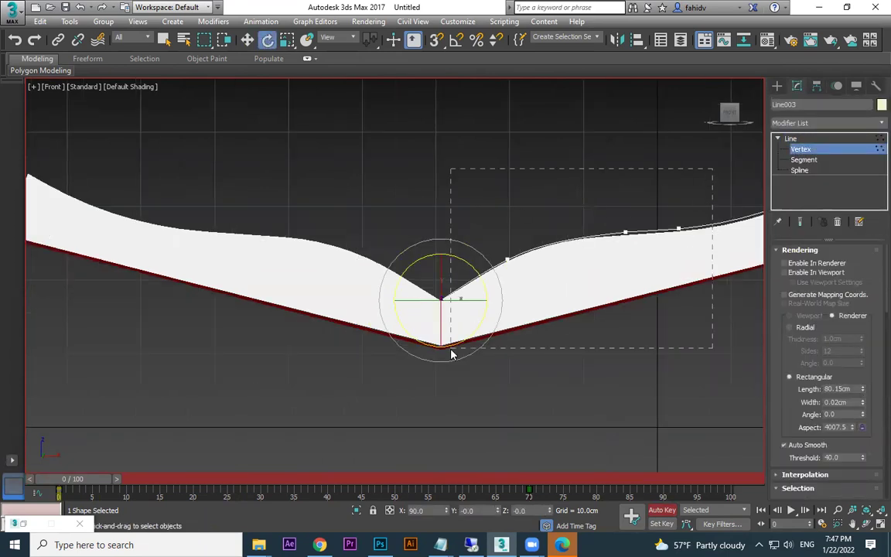
drag(452, 354, 455, 346)
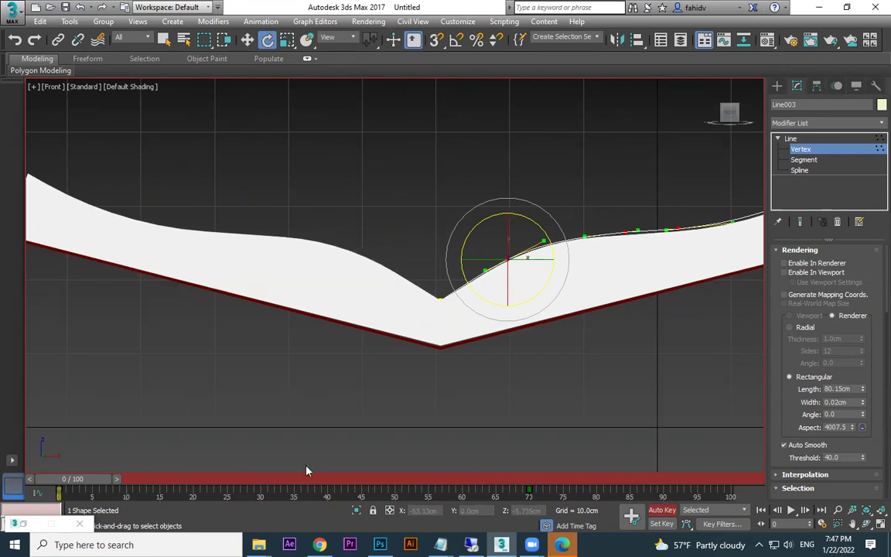
drag(80, 482, 530, 478)
key(e)
click(206, 225)
key(F3)
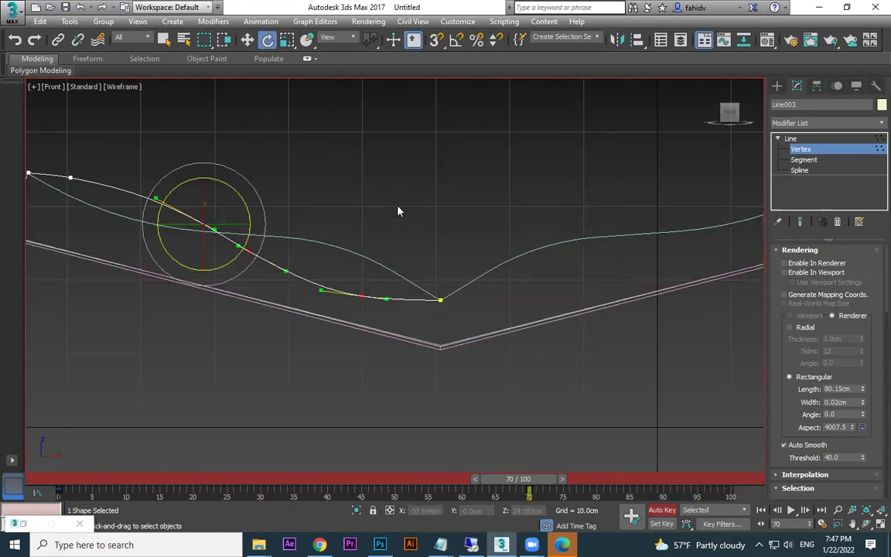
At frame 70 with Auto Key on, move the page line's four intermediate vertices onto the opposite page's curve.
click(362, 296)
key(w)
drag(361, 295, 369, 258)
drag(222, 279, 258, 227)
click(203, 224)
drag(202, 224, 202, 228)
click(72, 177)
drag(72, 176, 70, 190)
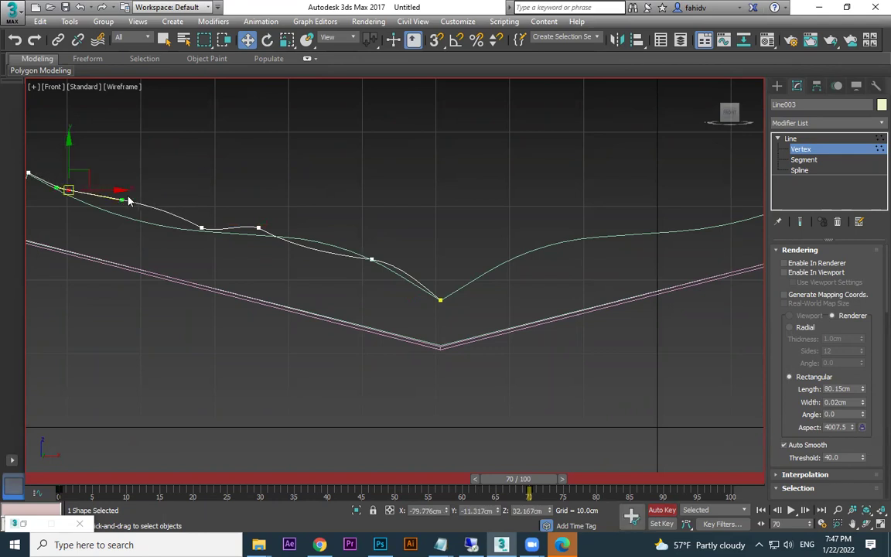
Adjust the Bezier handles of the two intermediate vertices nearest the page's outer edge to follow the opposite page's curve.
click(123, 211)
click(68, 190)
drag(120, 201, 118, 214)
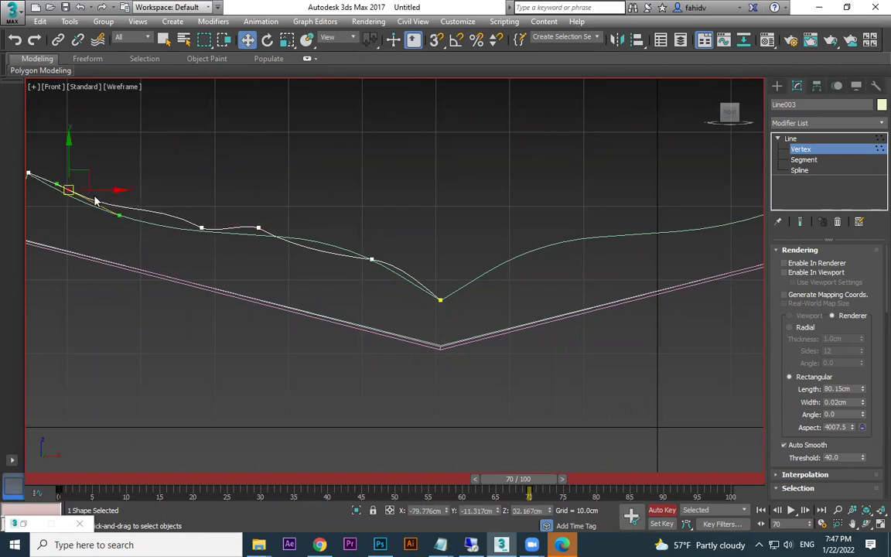
click(201, 228)
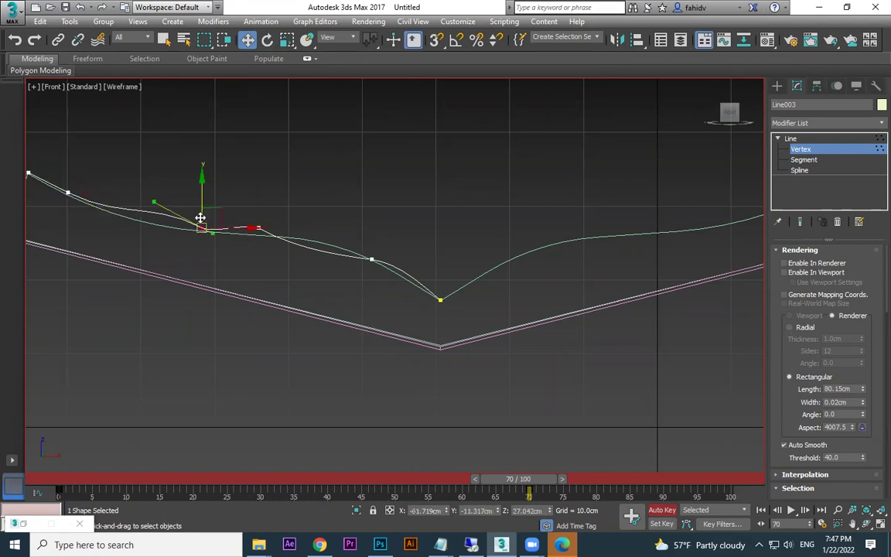
scroll(151, 215, up, 2)
drag(141, 196, 140, 224)
Refine the handles and positions of the vertices nearer the spine so the line lies just above the opposite page.
click(287, 232)
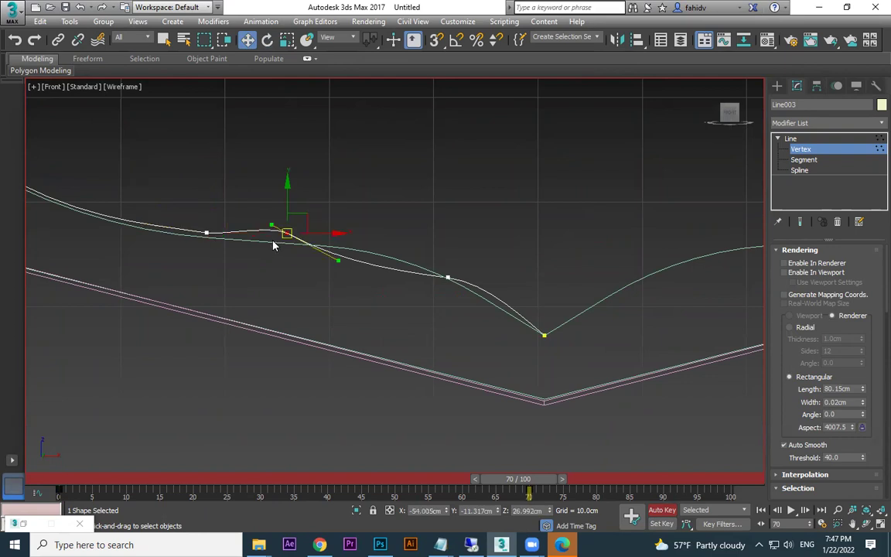
drag(269, 226, 286, 242)
drag(432, 298, 450, 274)
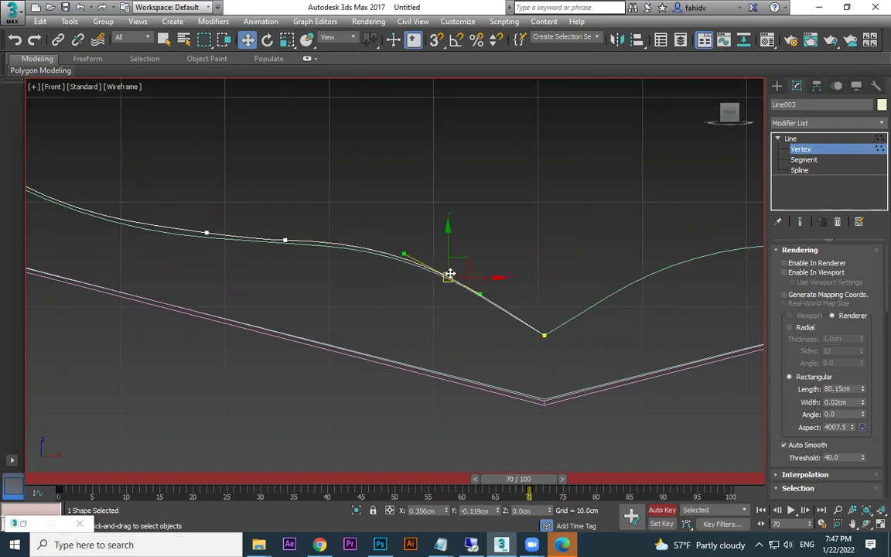
click(286, 241)
drag(219, 210, 195, 246)
scroll(231, 287, down, 3)
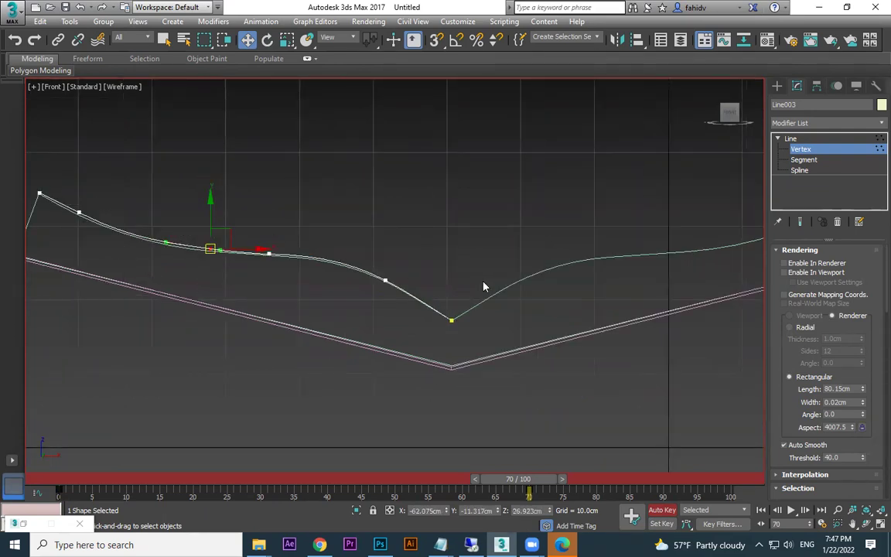
scroll(444, 304, up, 5)
scroll(429, 312, down, 4)
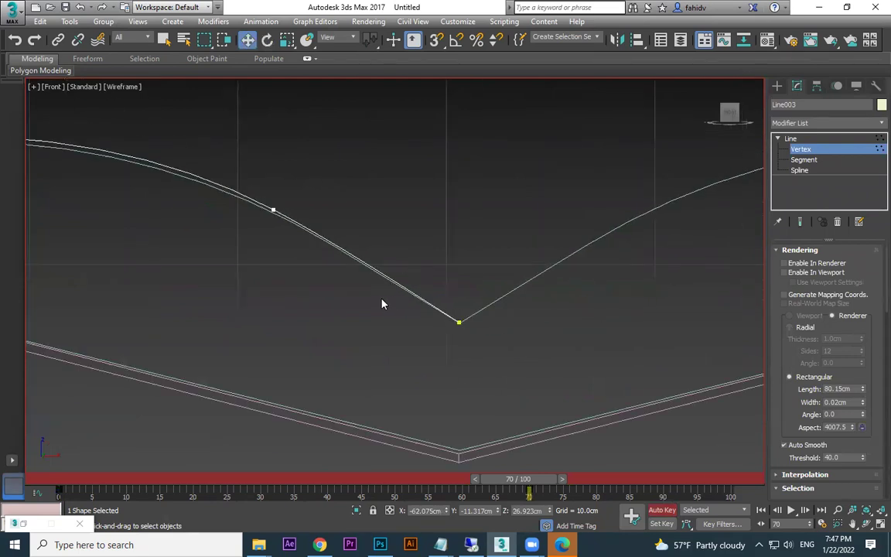
scroll(383, 302, up, 4)
scroll(452, 263, down, 8)
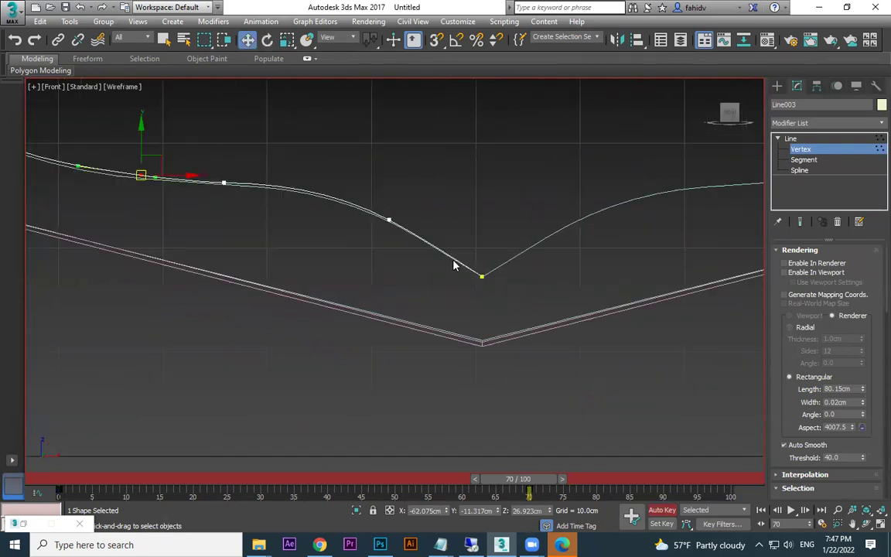
Turn off Auto Key, leave vertex editing, and deselect the page line.
click(663, 512)
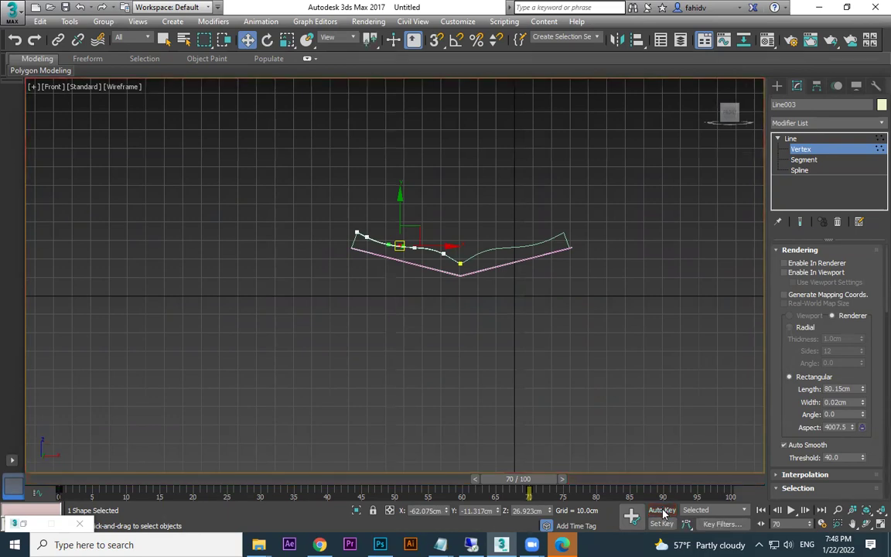
click(649, 448)
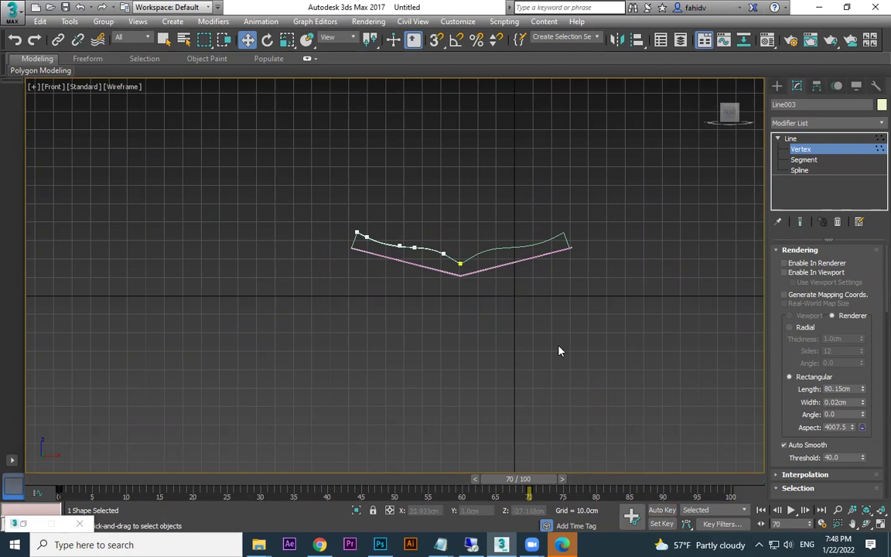
click(791, 140)
click(490, 330)
Scrub the timeline between frame 0 and the end of the turn to check the page line's bending motion.
scroll(492, 327, up, 3)
drag(551, 478, 2, 469)
drag(66, 468, 514, 450)
alt+middle_drag(511, 314, 512, 348)
key(f)
middle_drag(499, 304, 543, 404)
scroll(434, 387, up, 4)
drag(477, 479, 91, 452)
drag(207, 442, 119, 408)
key(w)
In a shaded Perspective view, enable the page line's thickness in both the renderer and the viewport.
key(p)
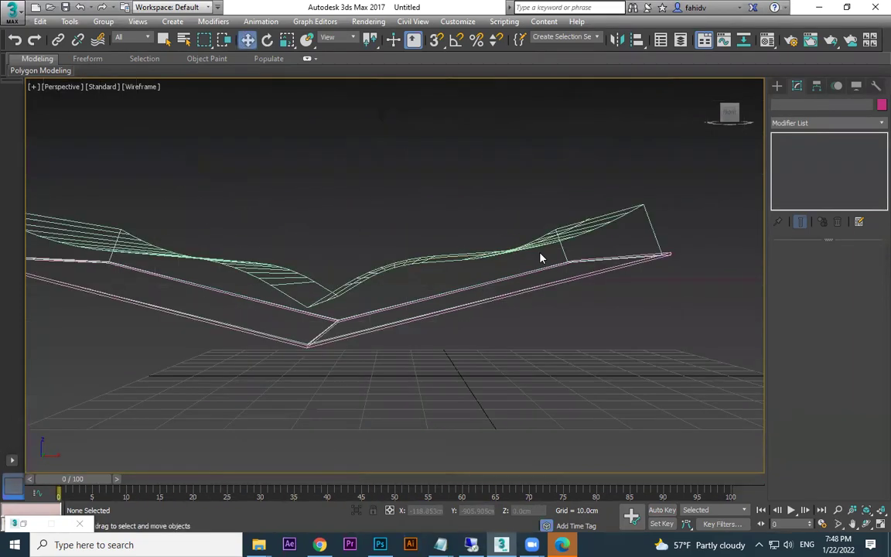
mouse_move(504, 324)
alt+middle_down()
mouse_move(523, 340)
mouse_move(510, 389)
alt+middle_up()
key(F3)
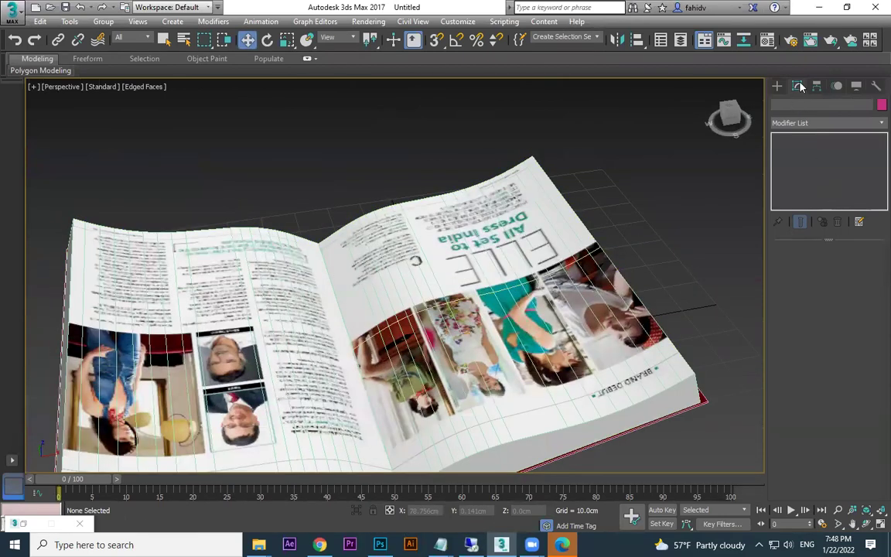
click(487, 250)
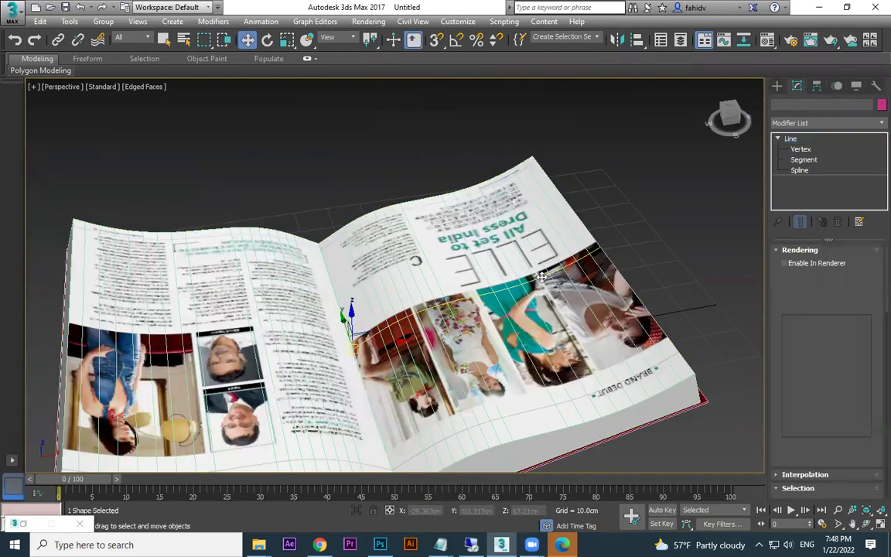
click(818, 264)
click(817, 272)
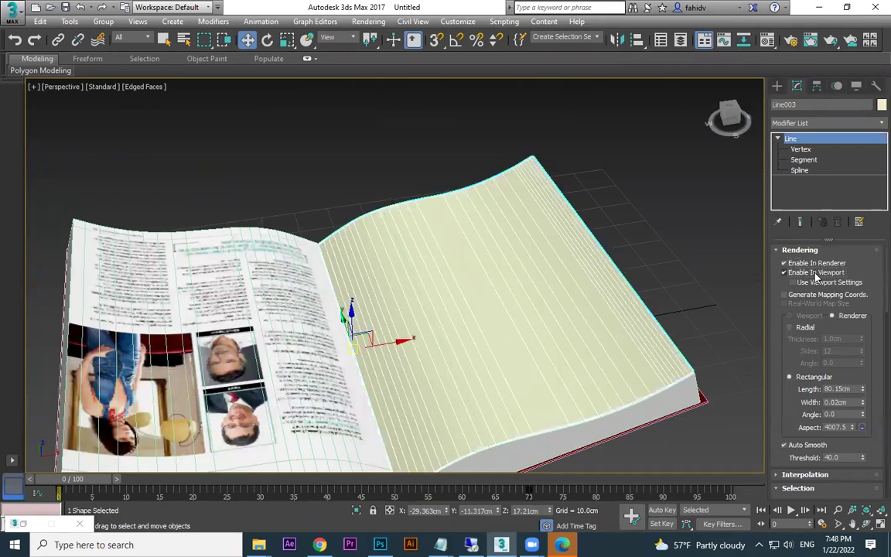
Scrub the page turn to frame 75 and view the turned page from the magazine's opposite side.
drag(164, 479, 54, 478)
alt+middle_drag(286, 304, 213, 497)
drag(87, 479, 557, 480)
scroll(655, 308, down, 2)
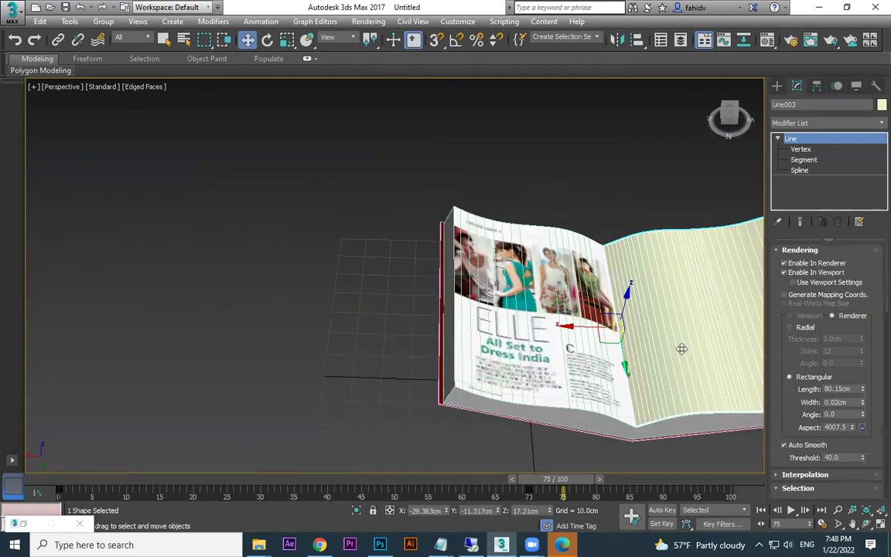
middle_drag(690, 329, 537, 292)
Assign the unused 09 - Default material to the loose page.
key(m)
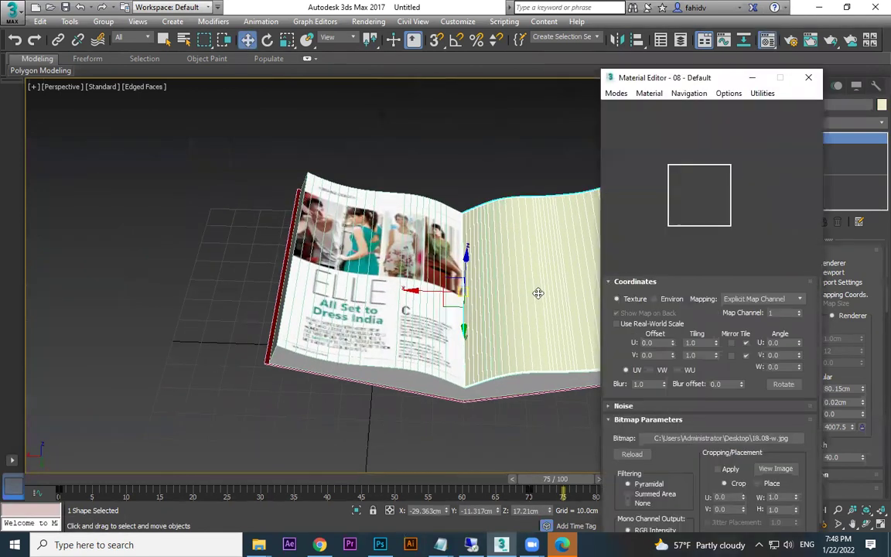
click(775, 196)
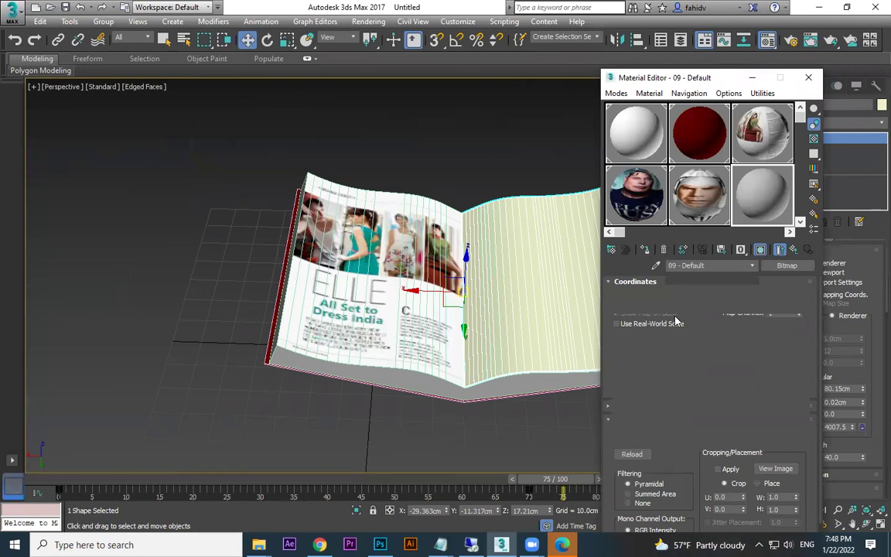
click(646, 250)
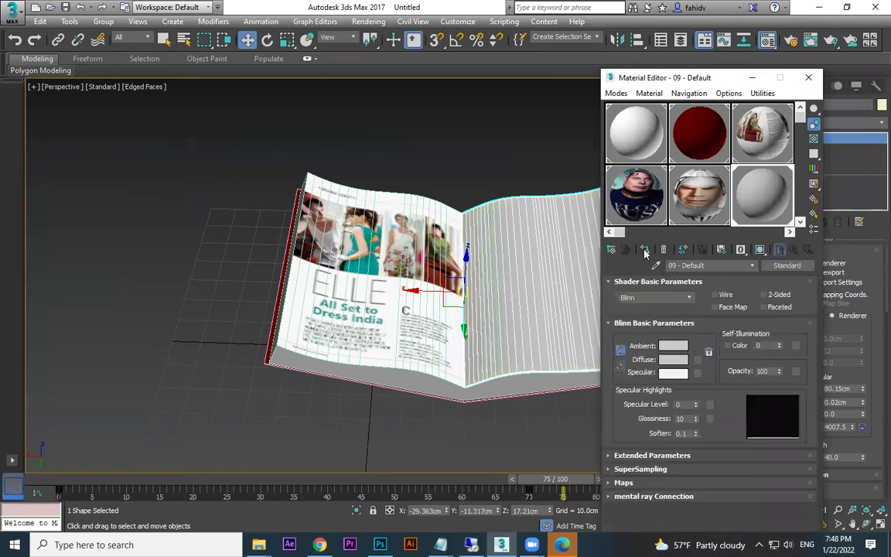
Load Sunday-Times-Style-feature-scaled.jpg as the material's diffuse bitmap and show it in the viewport.
click(697, 358)
double_click(304, 162)
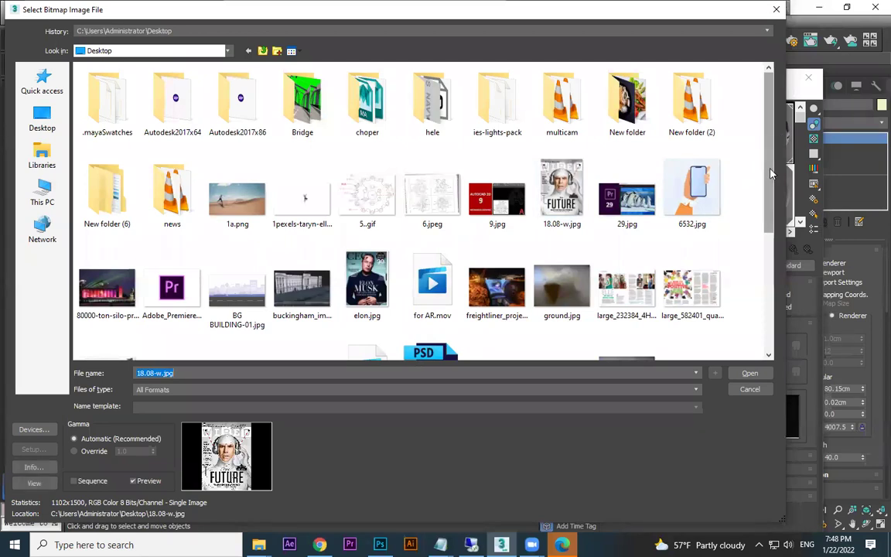
drag(772, 173, 758, 259)
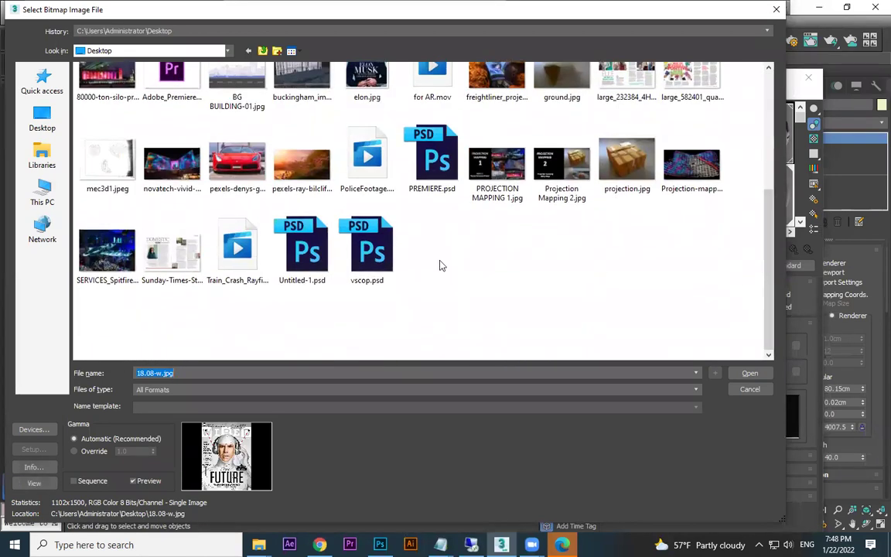
double_click(173, 251)
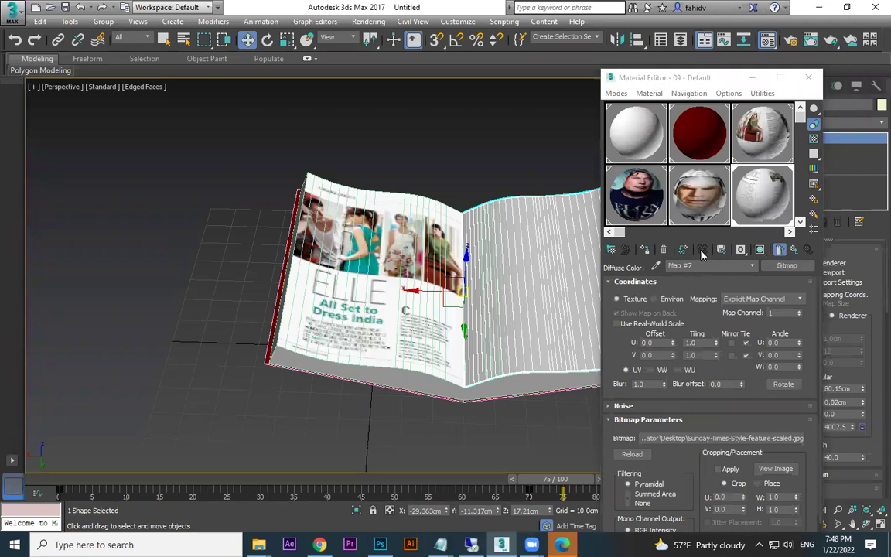
click(762, 249)
click(808, 78)
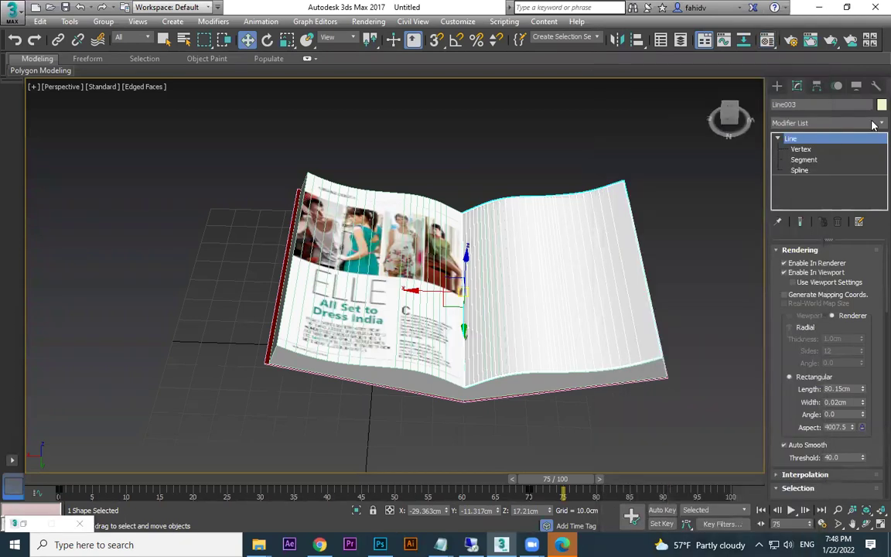
Add a UVW Map modifier to the loose page and set its mapping to Box.
click(874, 126)
scroll(856, 146, down, 10)
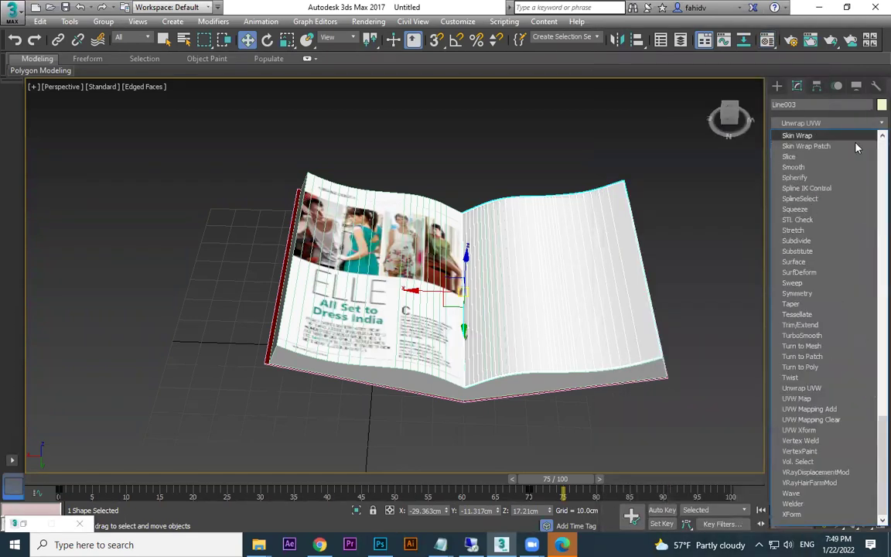
click(797, 399)
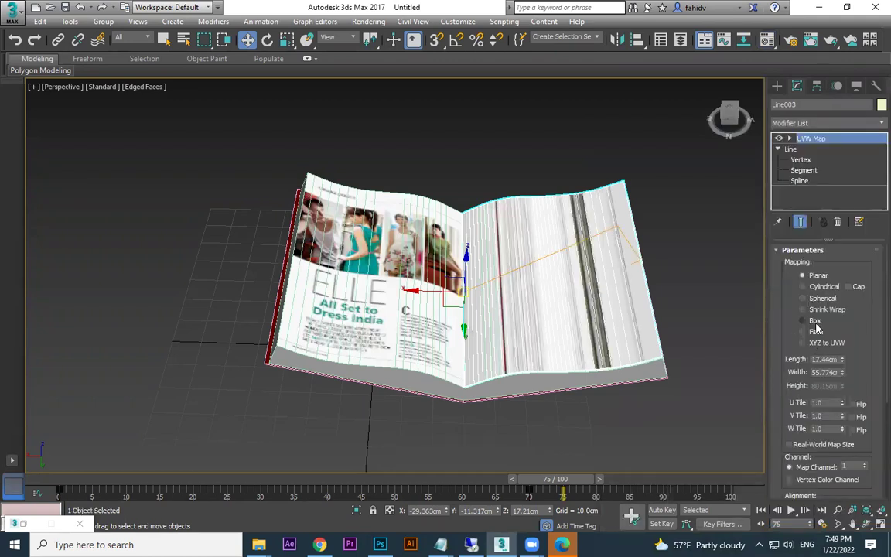
click(815, 321)
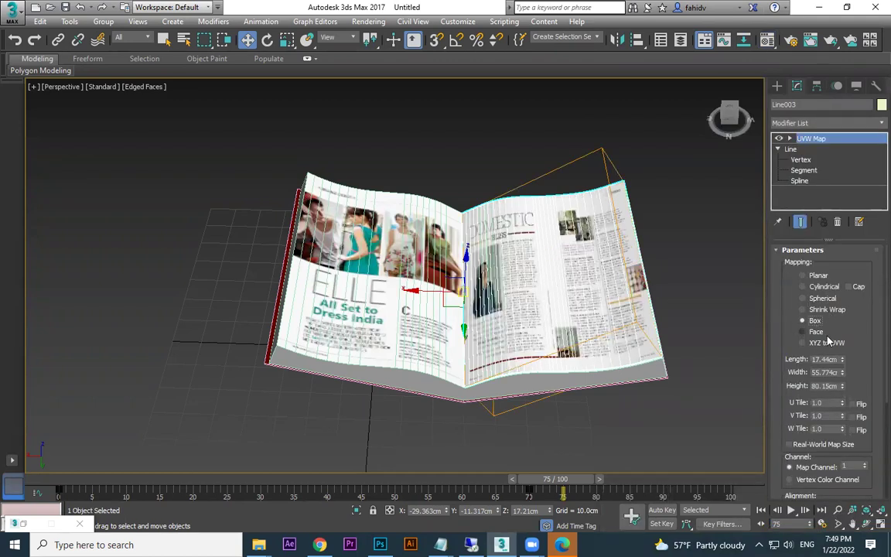
Widen the UVW Map gizmo and shift it along X to bring the DOMESTIC BLISS half onto the page.
click(790, 138)
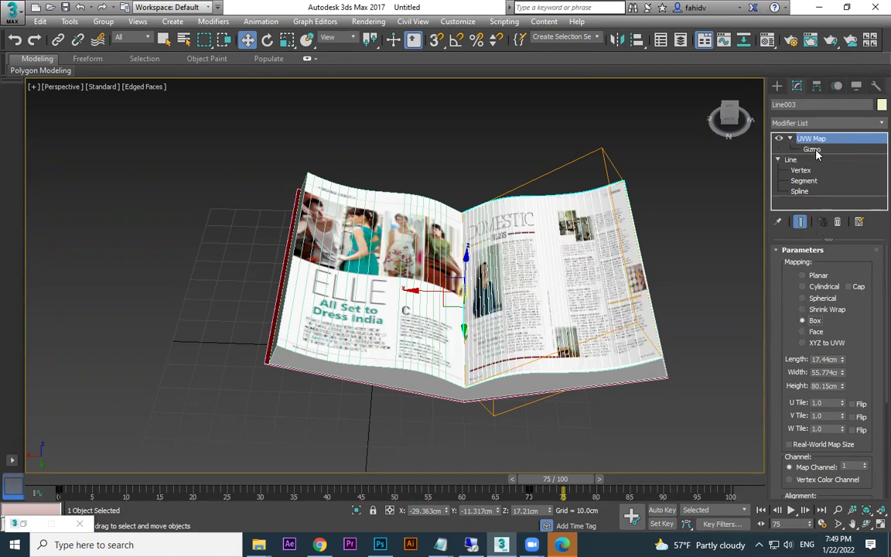
click(812, 149)
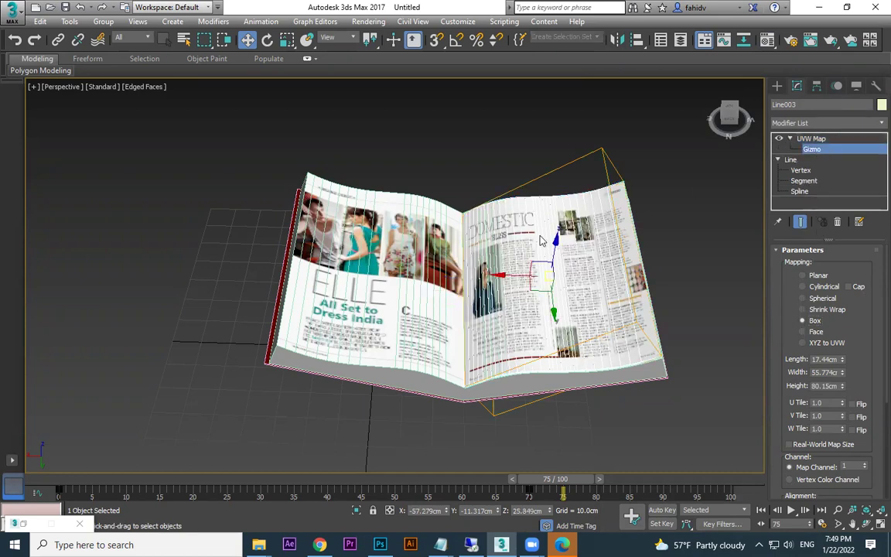
key(r)
drag(563, 262, 634, 272)
key(w)
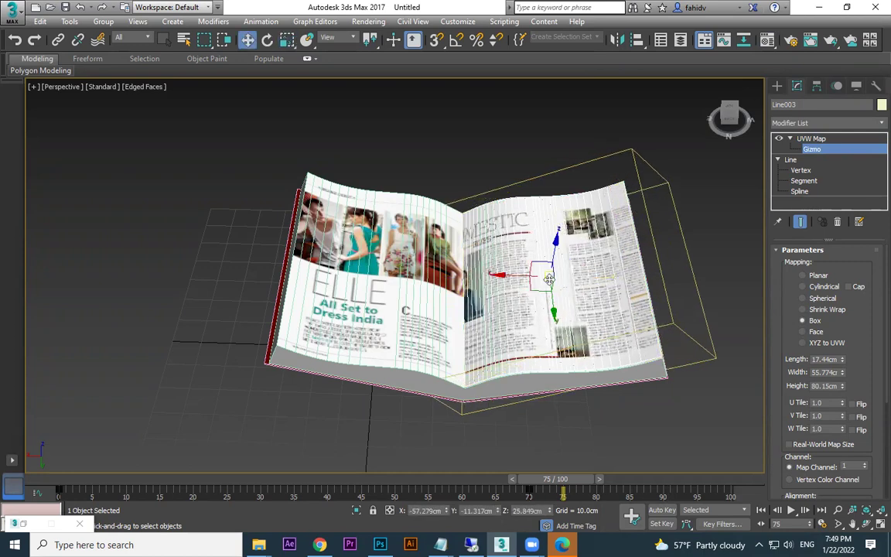
drag(501, 275, 600, 267)
Scale and shift the UVW Map gizmo further along X until the DOMESTIC BLISS half fills the page.
key(r)
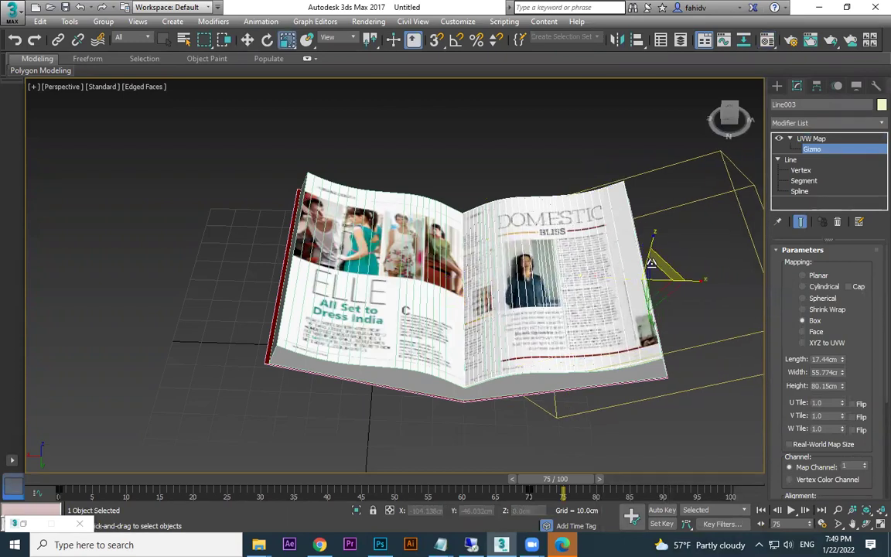
drag(652, 279, 590, 280)
key(w)
key(r)
drag(673, 282, 689, 276)
key(w)
drag(607, 283, 639, 274)
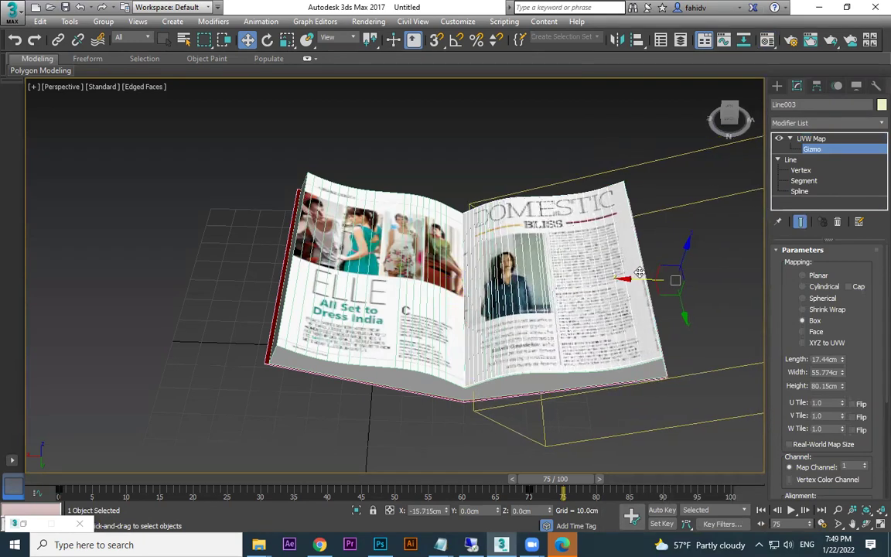
key(r)
drag(713, 284, 708, 285)
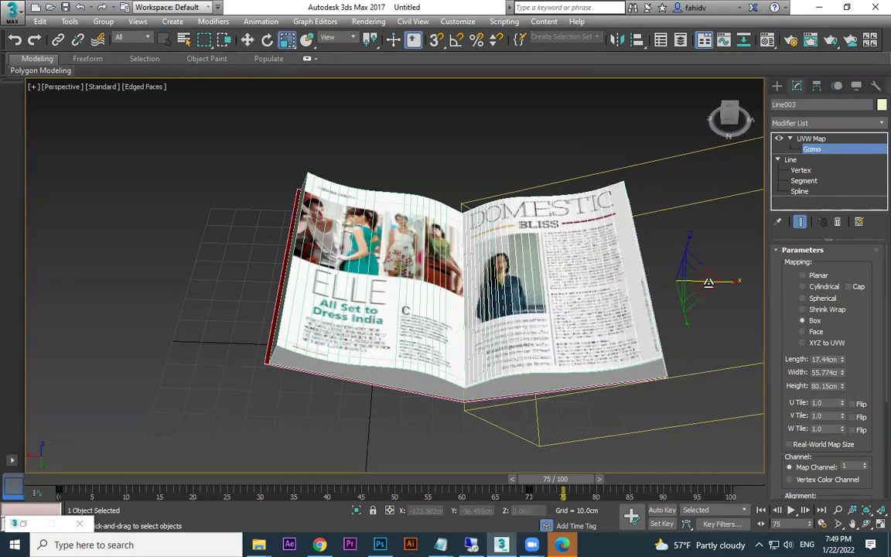
Shift the loose page's UVW Map gizmo slightly along X to fine-tune the DOMESTIC BLISS image position, and deselect the page.
key(w)
drag(624, 279, 633, 278)
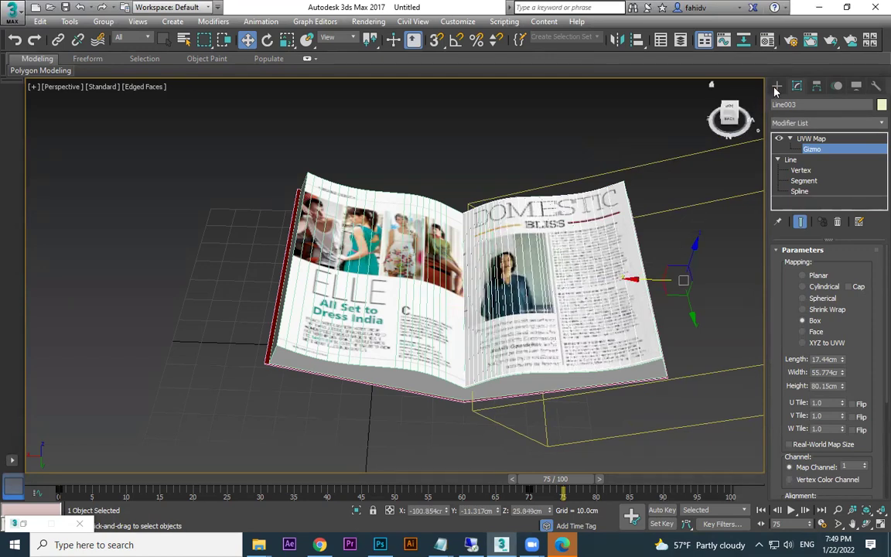
click(545, 128)
Turn off edged faces in the perspective viewport so the magazine shows with default shading only.
key(F3)
key(F3)
key(F4)
Scrub the timeline back and forth to check the textured loose page through its turn.
drag(572, 485, 144, 420)
drag(271, 422, 495, 395)
key(w)
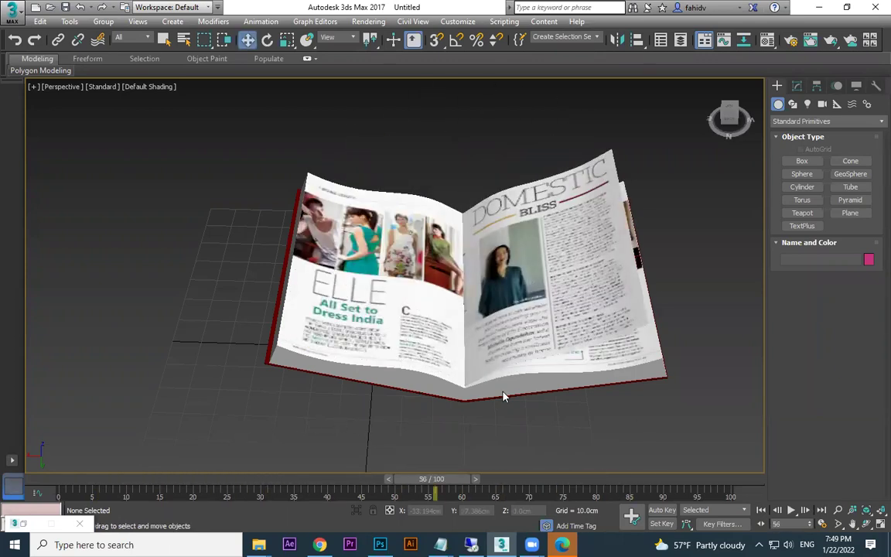
key(w)
drag(451, 483, 85, 483)
Play the page-turn animation from a low, close view of the magazine.
scroll(511, 410, up, 3)
alt+middle_drag(574, 393, 595, 379)
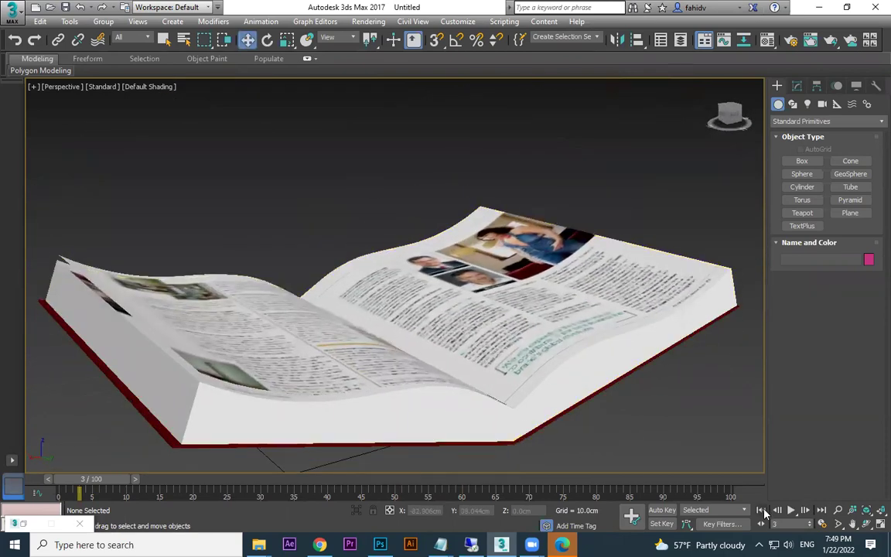
click(790, 510)
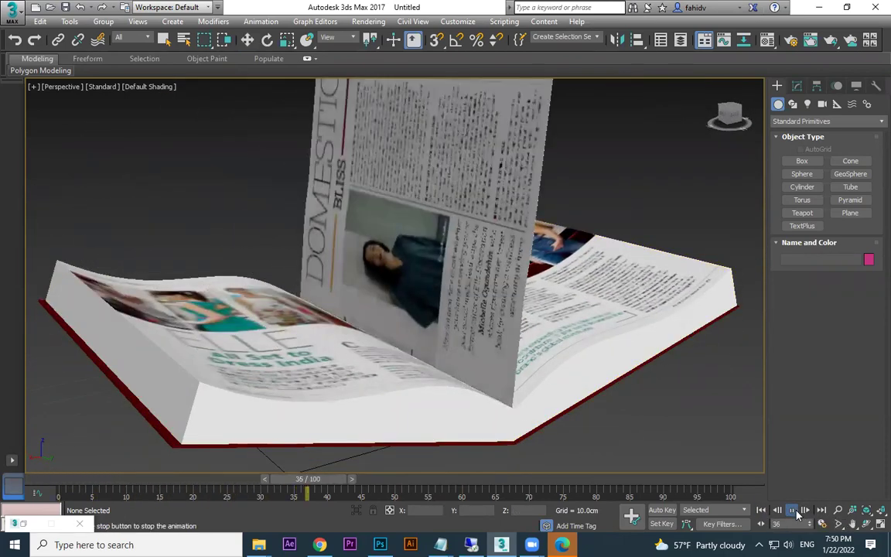
key(slash)
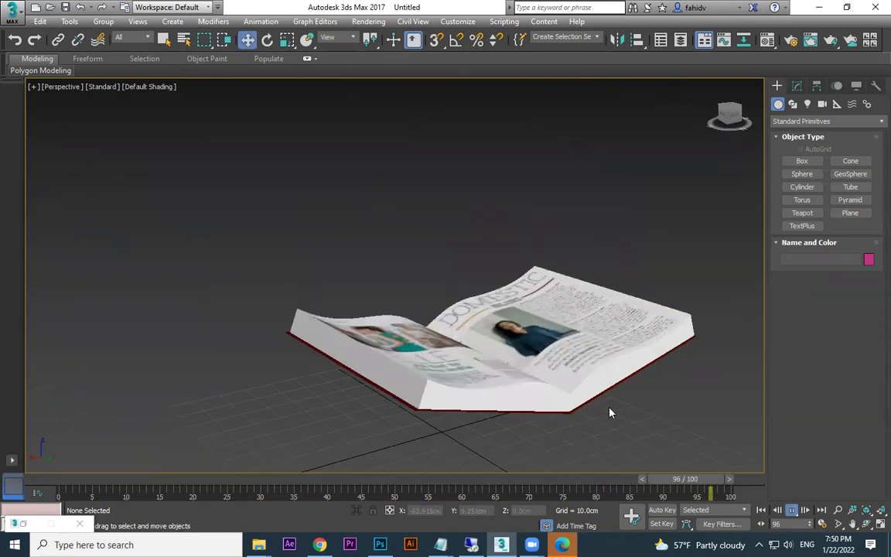
Return to frame 0 and replay the page turn from a closer, slightly higher angle, stopping playback after the page lands.
scroll(618, 415, up, 3)
alt+middle_drag(618, 425, 623, 433)
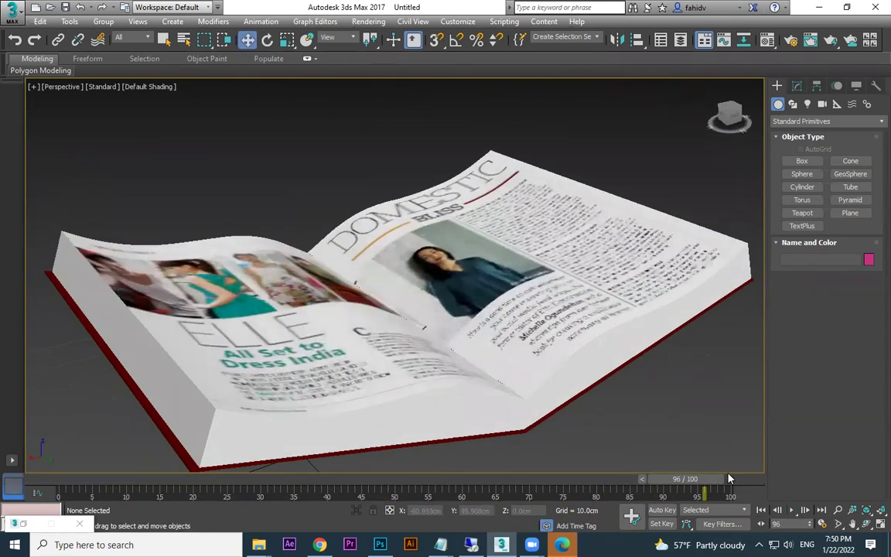
drag(675, 480, 58, 481)
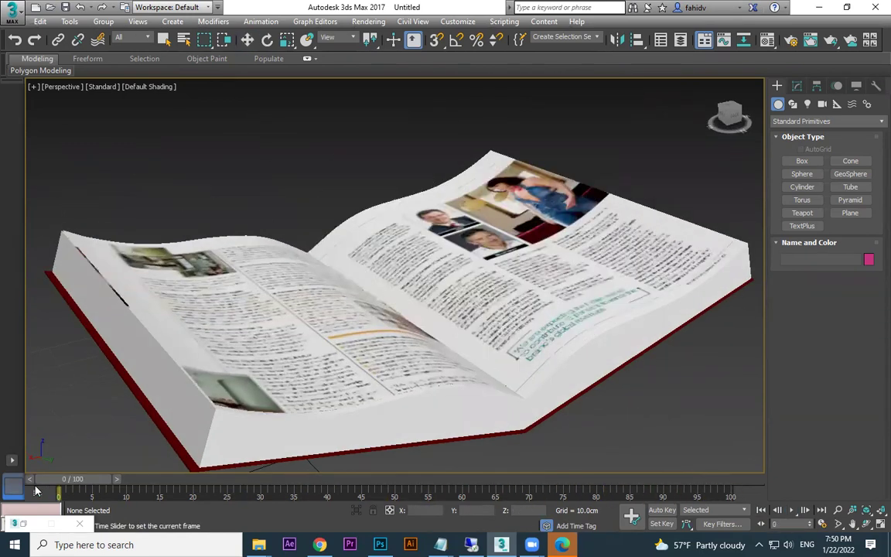
click(791, 510)
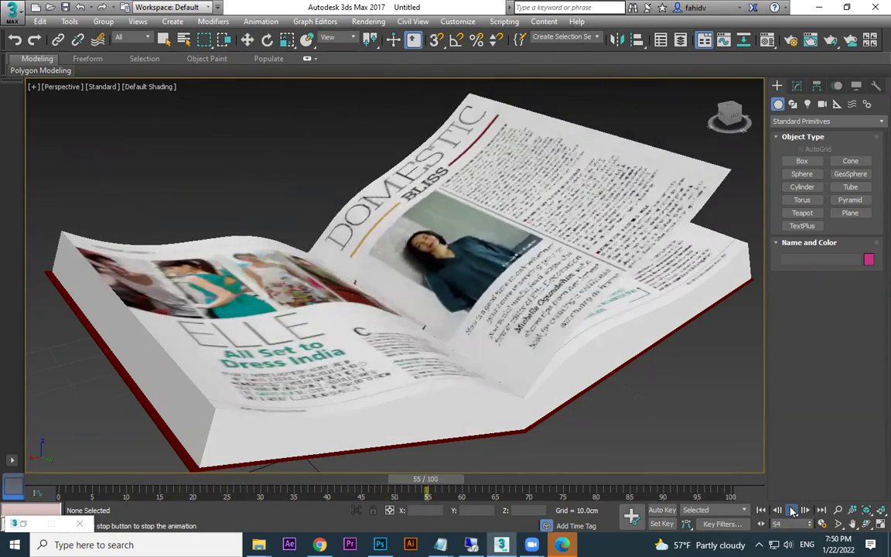
click(791, 510)
key(w)
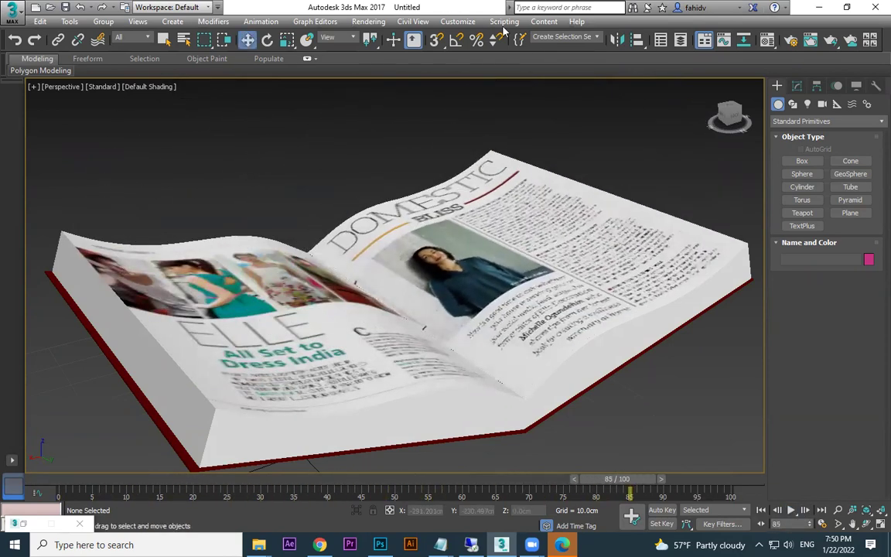